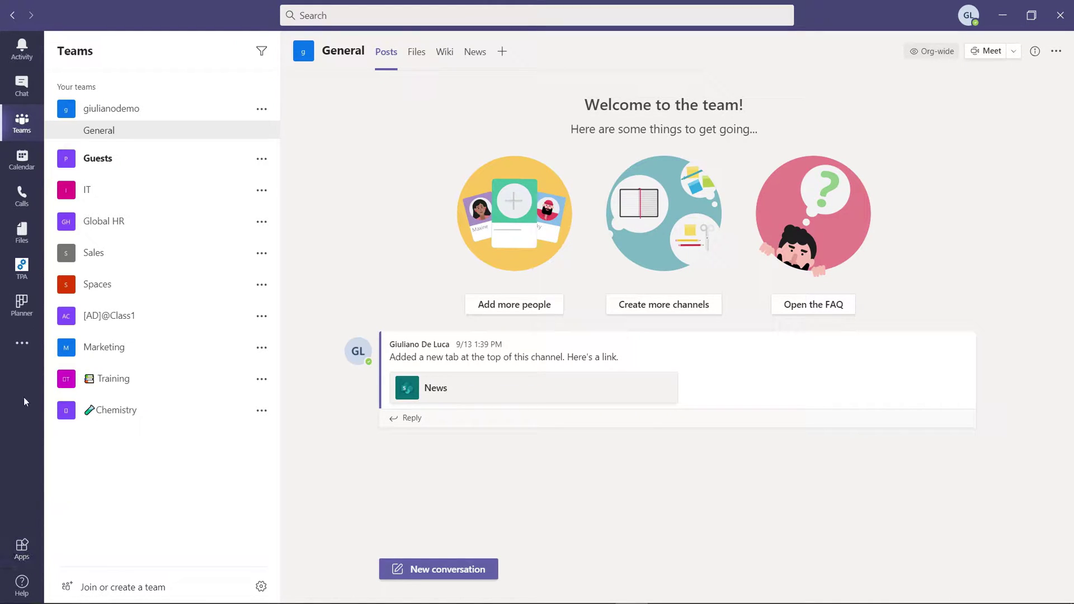
Find the Flow app by Microsoft Corporation in the Teams app store and add it.
left_click(24, 358)
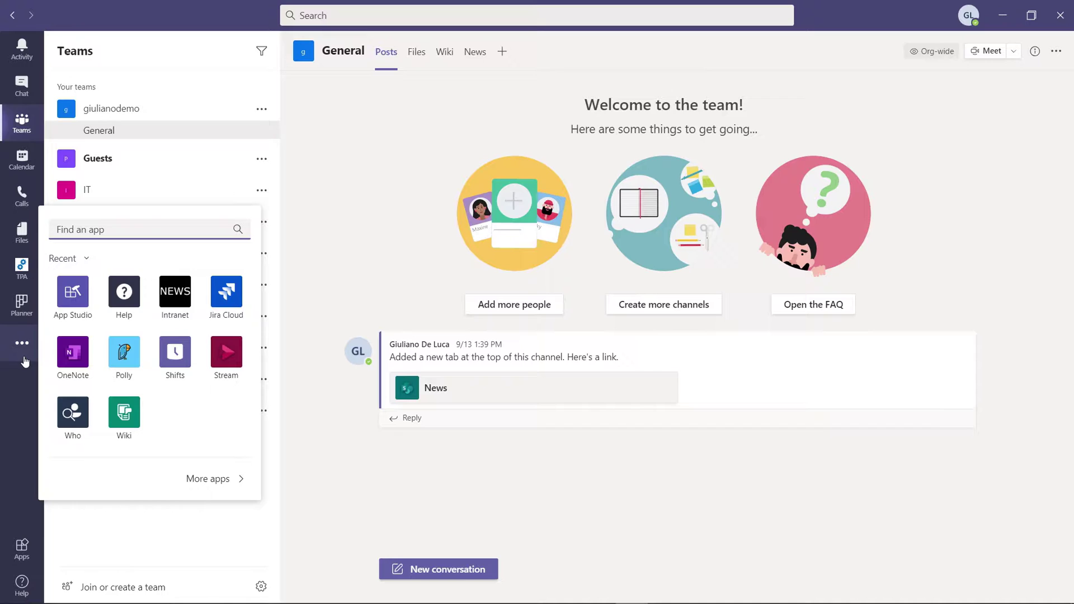
left_click(219, 485)
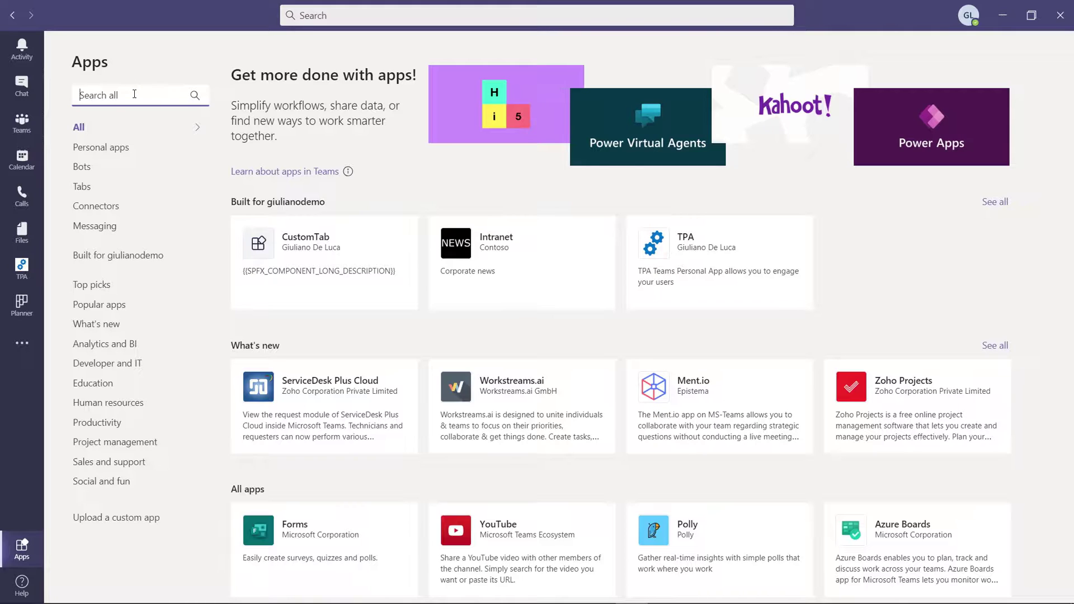
type("flow")
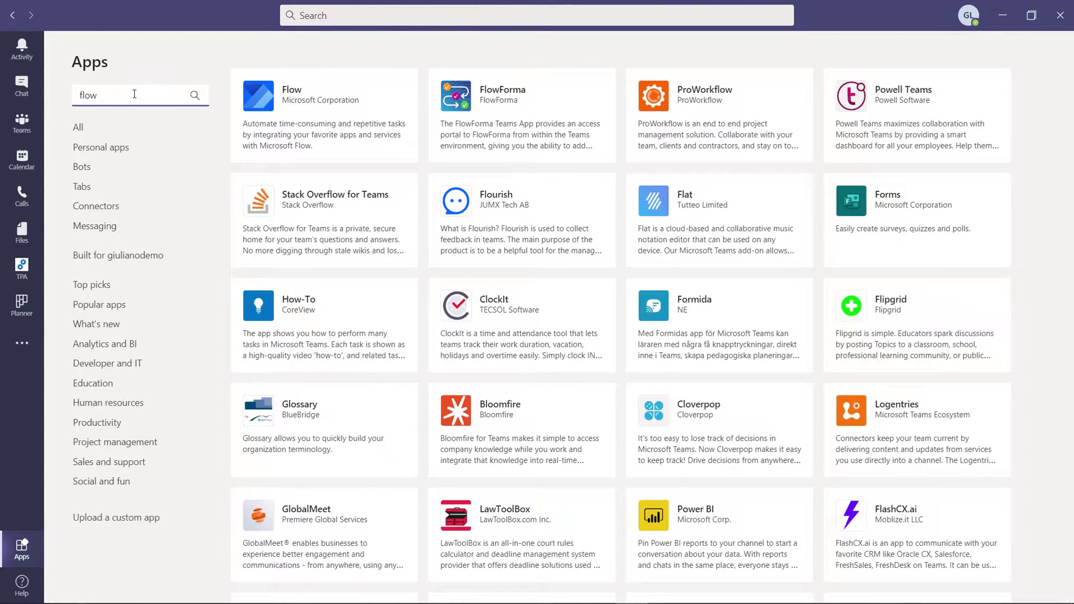
left_click(304, 92)
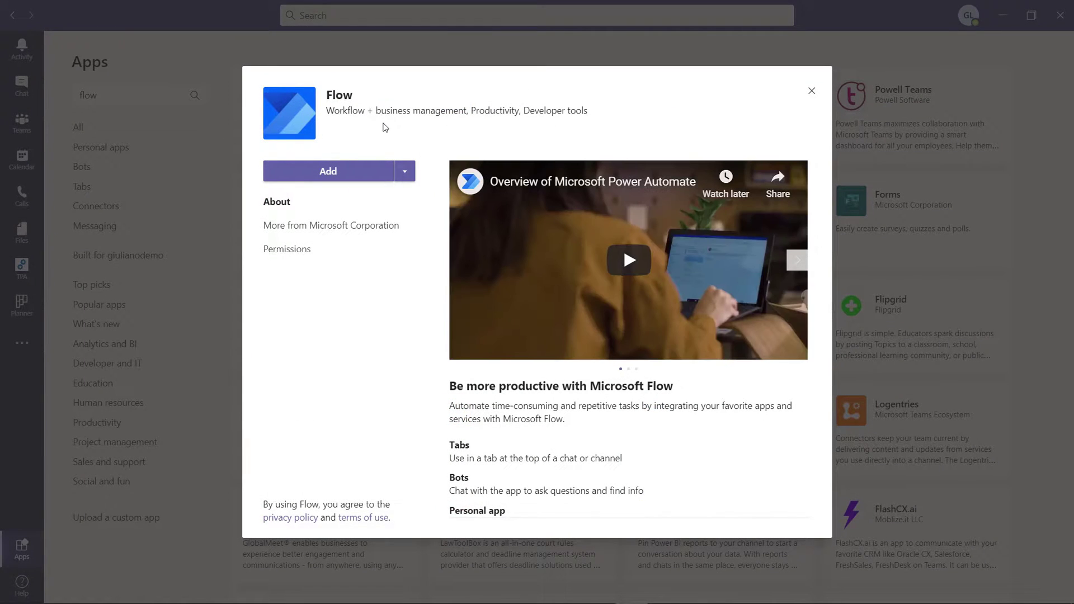
left_click(330, 177)
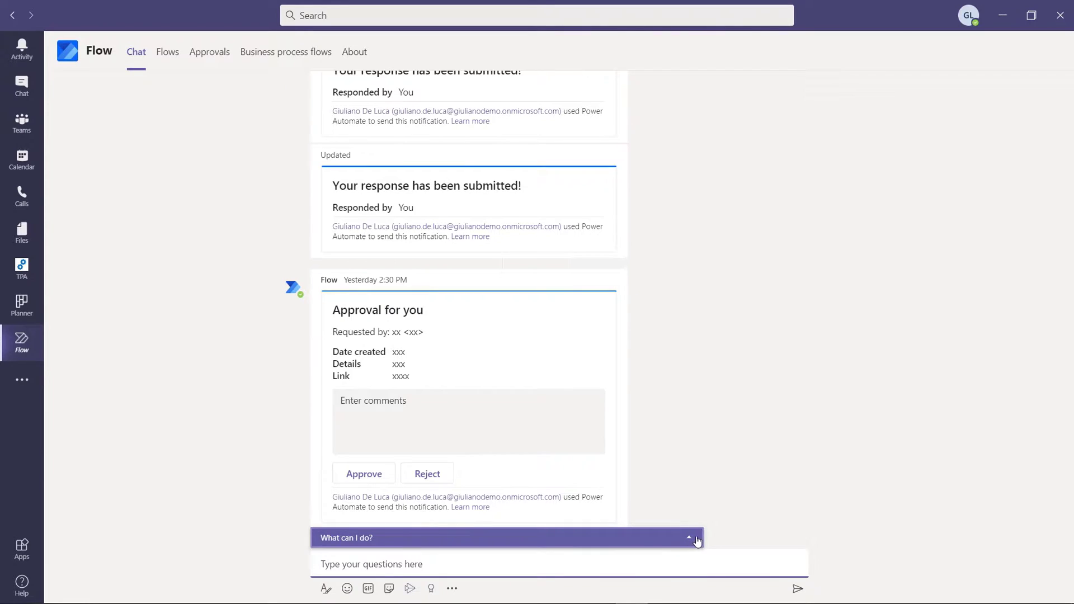
Send the message "help" to the Flow bot in its chat.
left_click(631, 562)
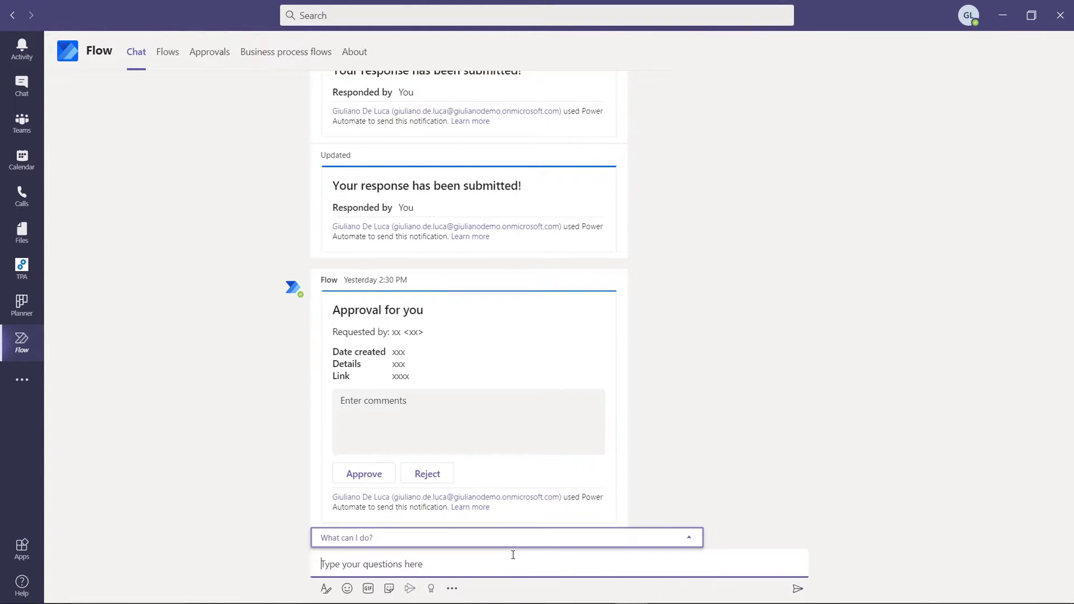
type("help")
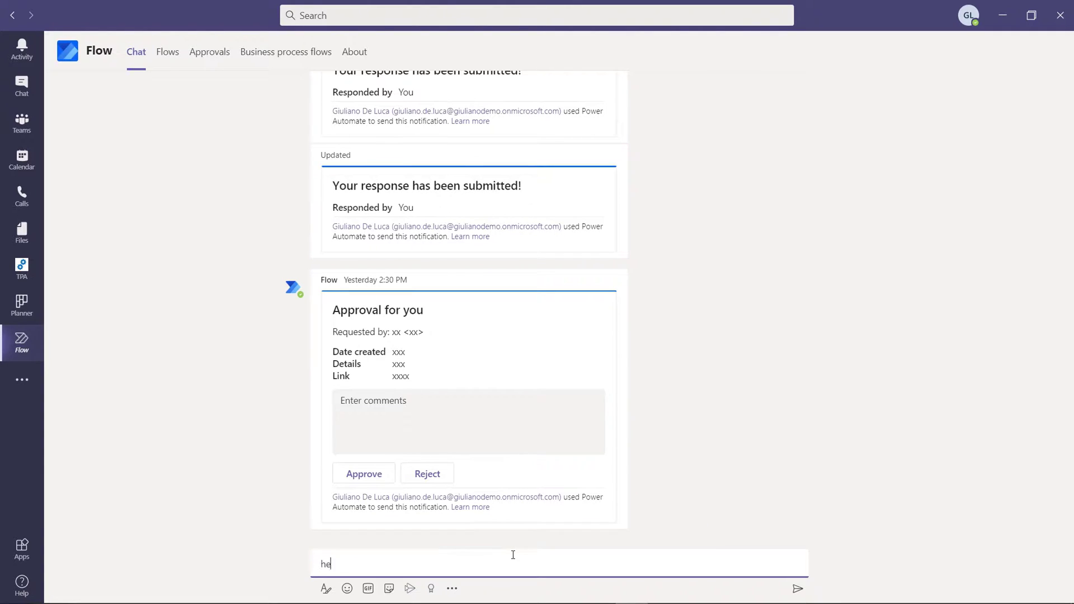
key("Return")
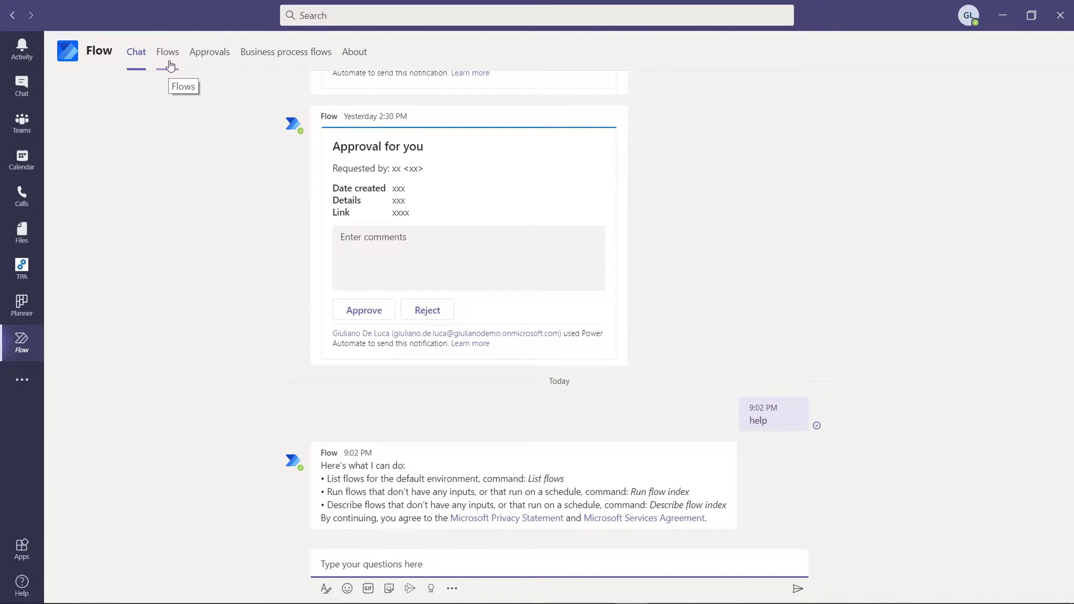
Look through Flow's flows, its received, sent and historical approvals, the business process flows and the app information, ending back at the bot chat.
left_click(170, 66)
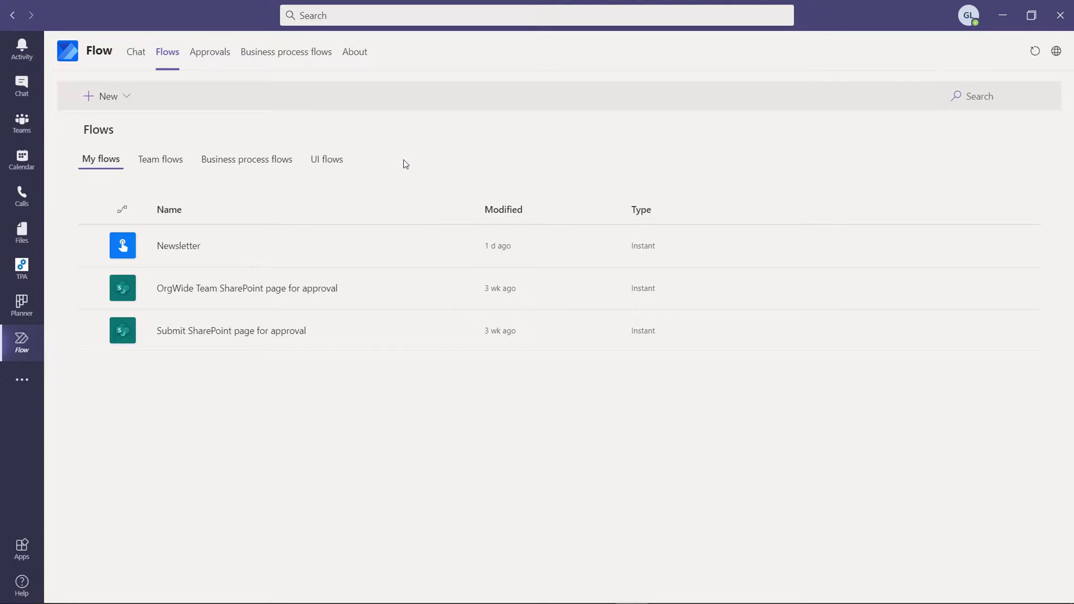
left_click(214, 63)
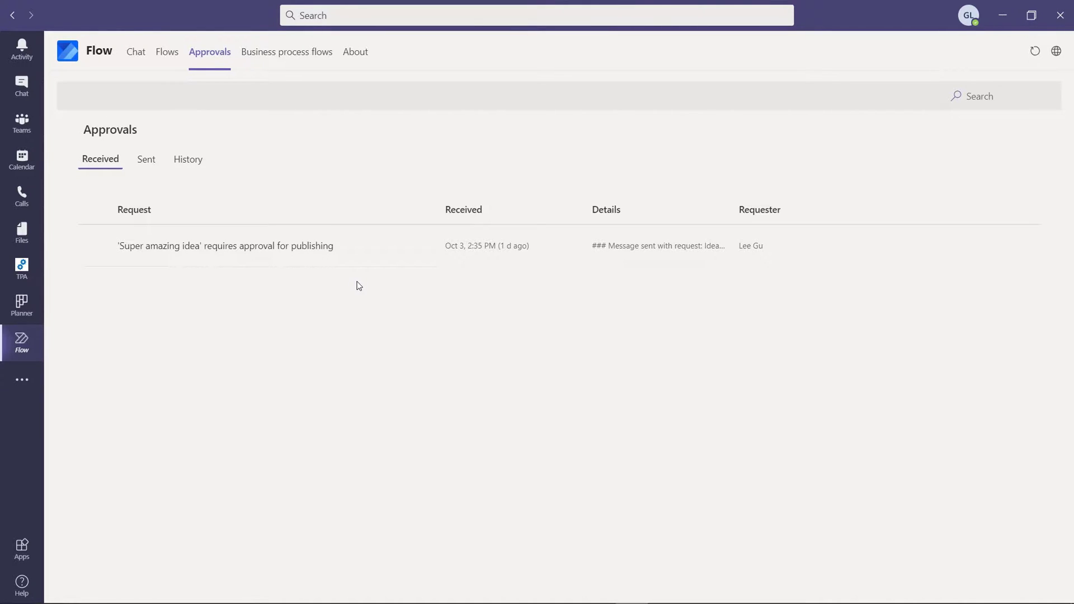
left_click(148, 162)
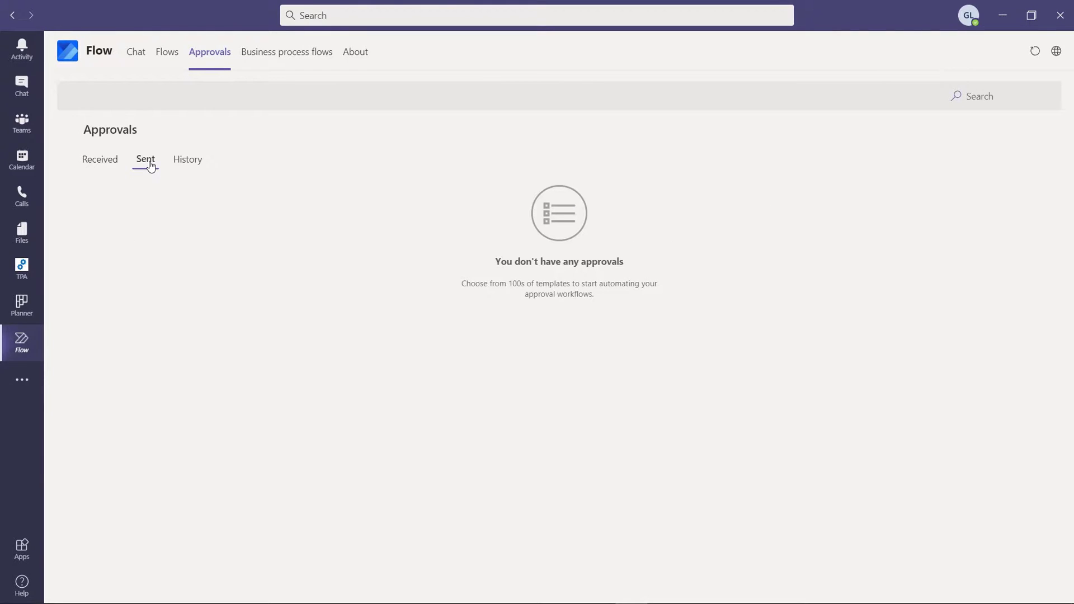
left_click(202, 164)
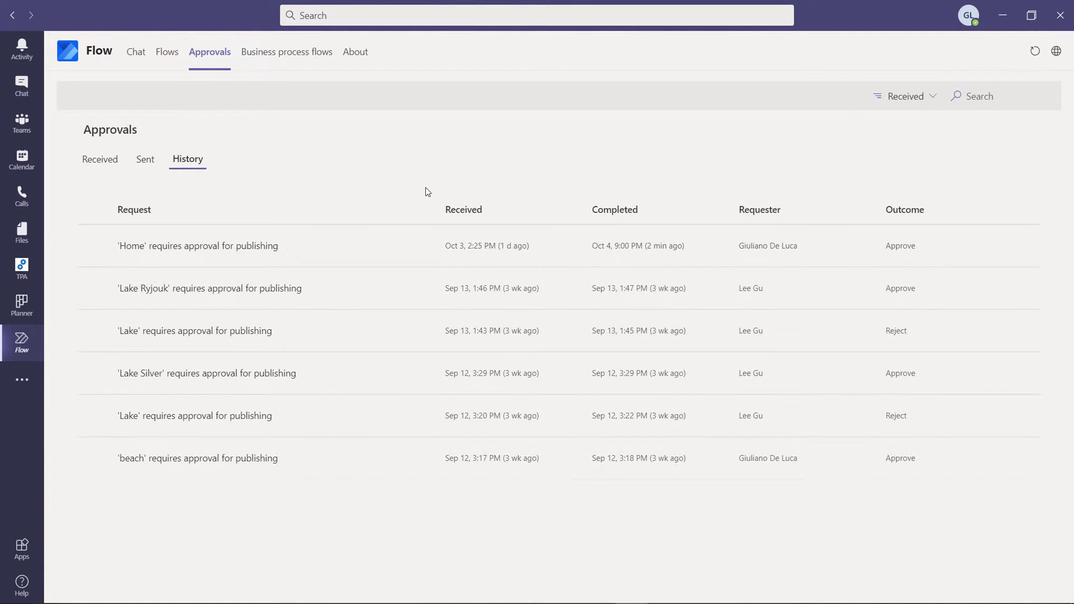
left_click(267, 51)
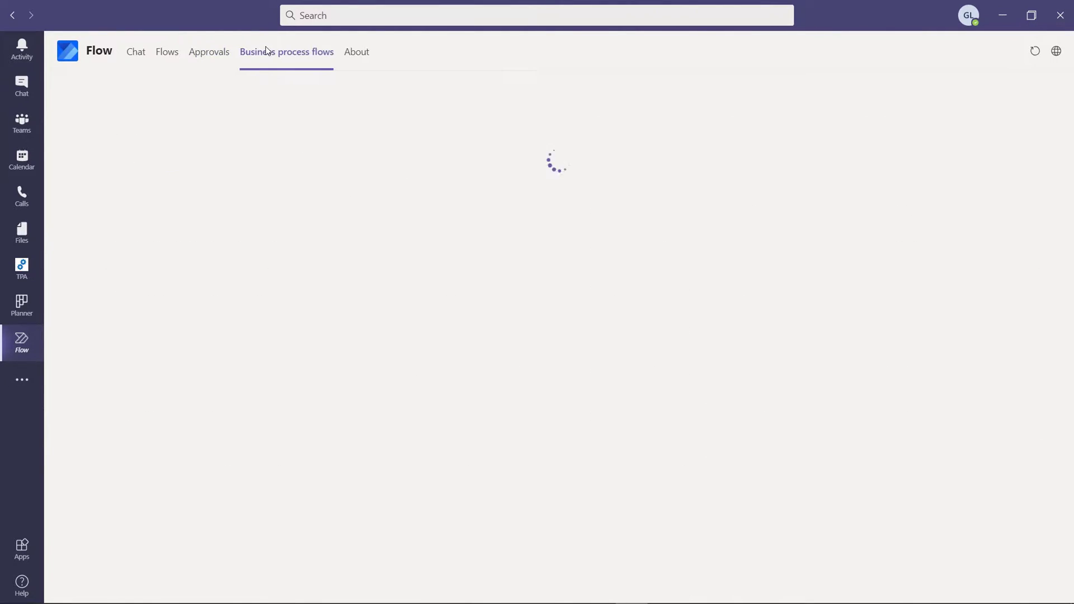
left_click(363, 64)
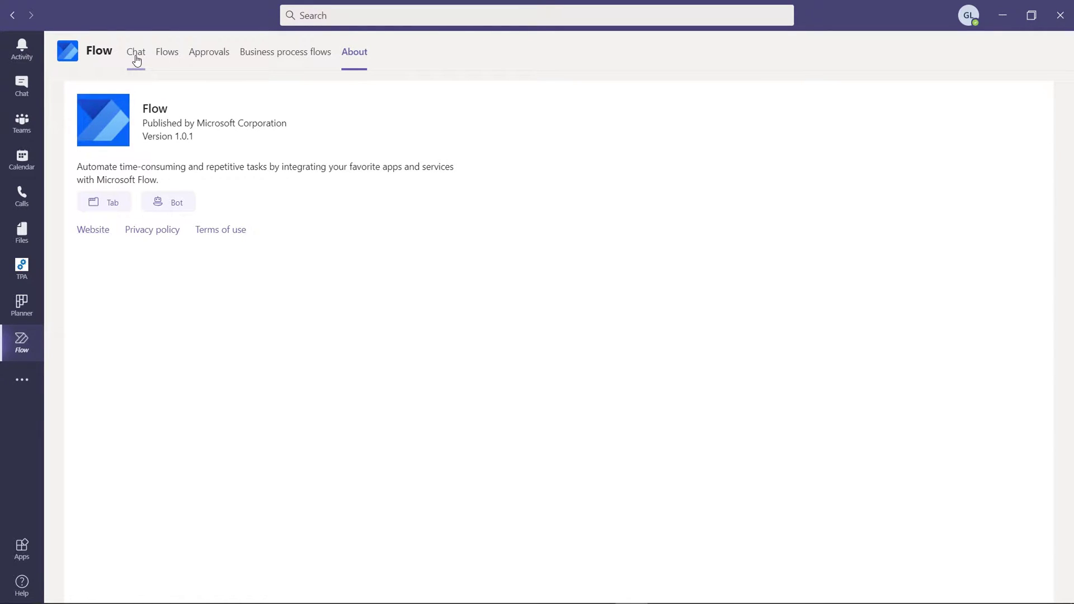
left_click(137, 57)
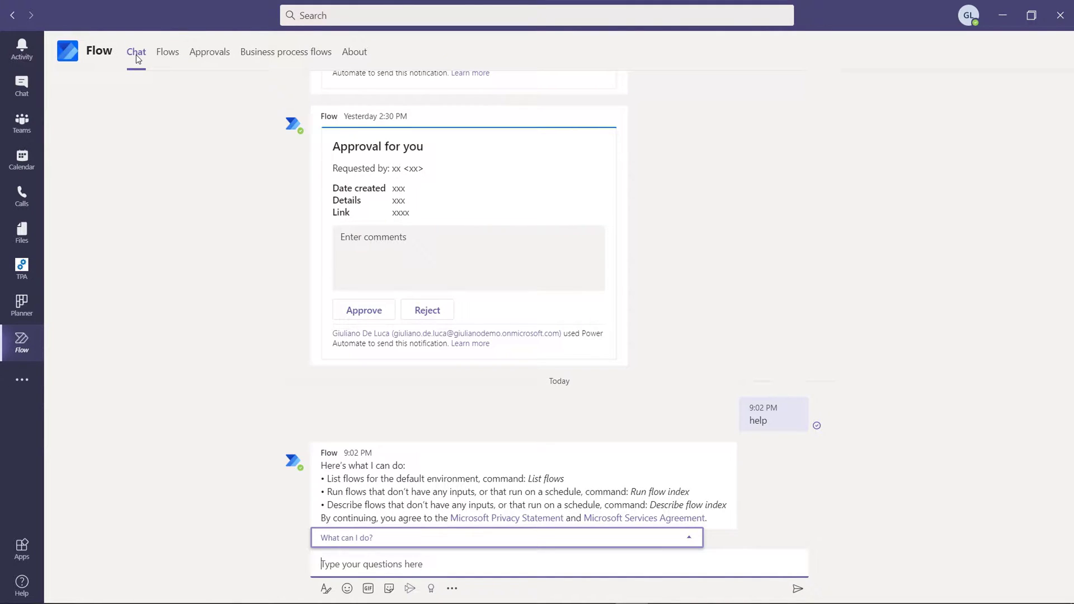
Open the org-wide team's General channel files in SharePoint and check which account is signed in there.
left_click(25, 126)
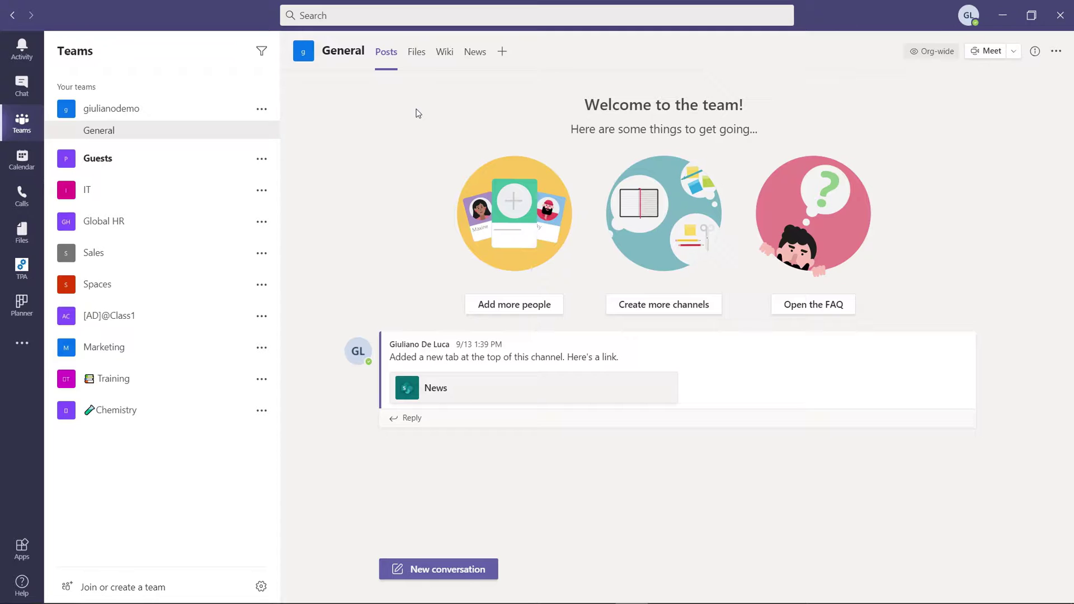
left_click(417, 59)
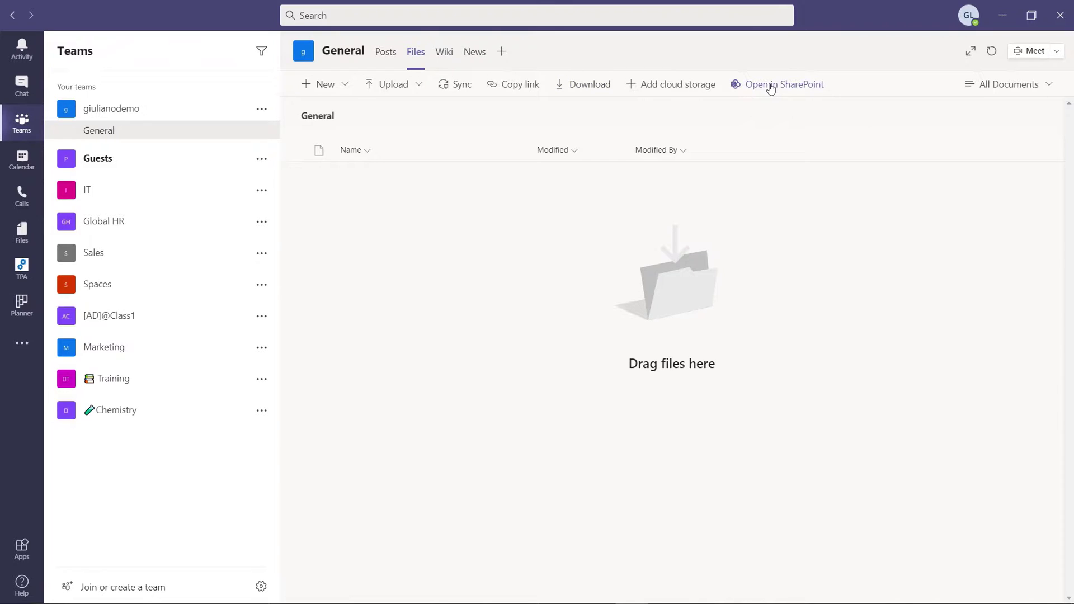
left_click(771, 85)
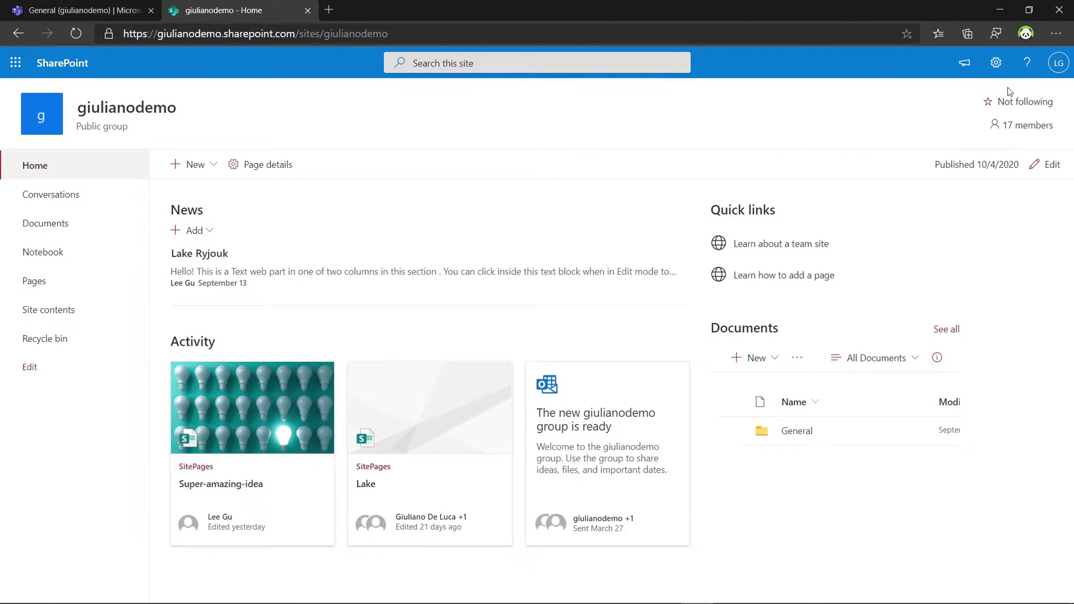
left_click(1057, 65)
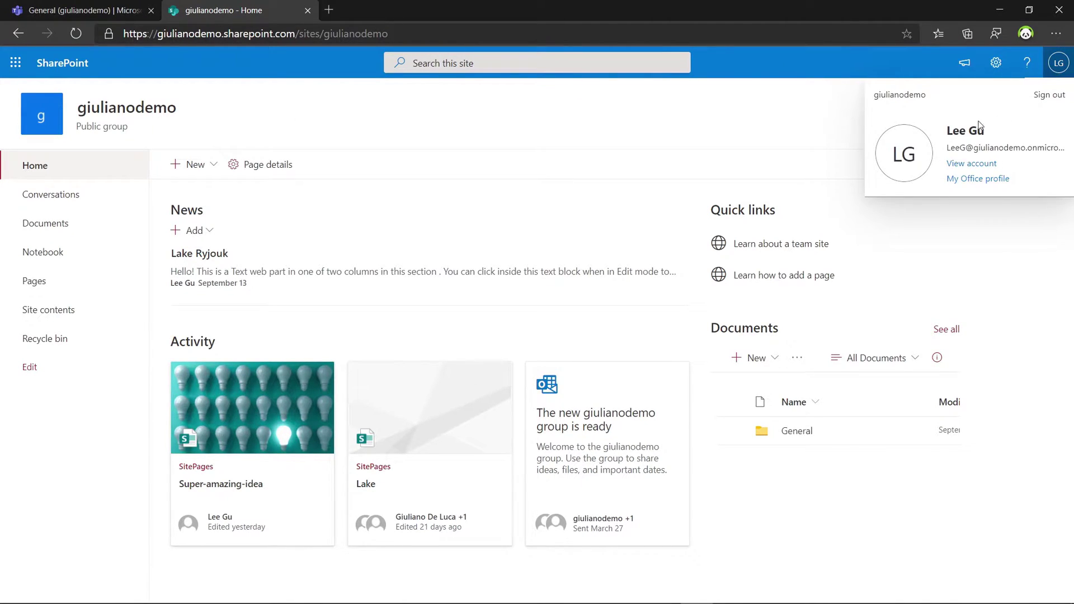
left_click(588, 134)
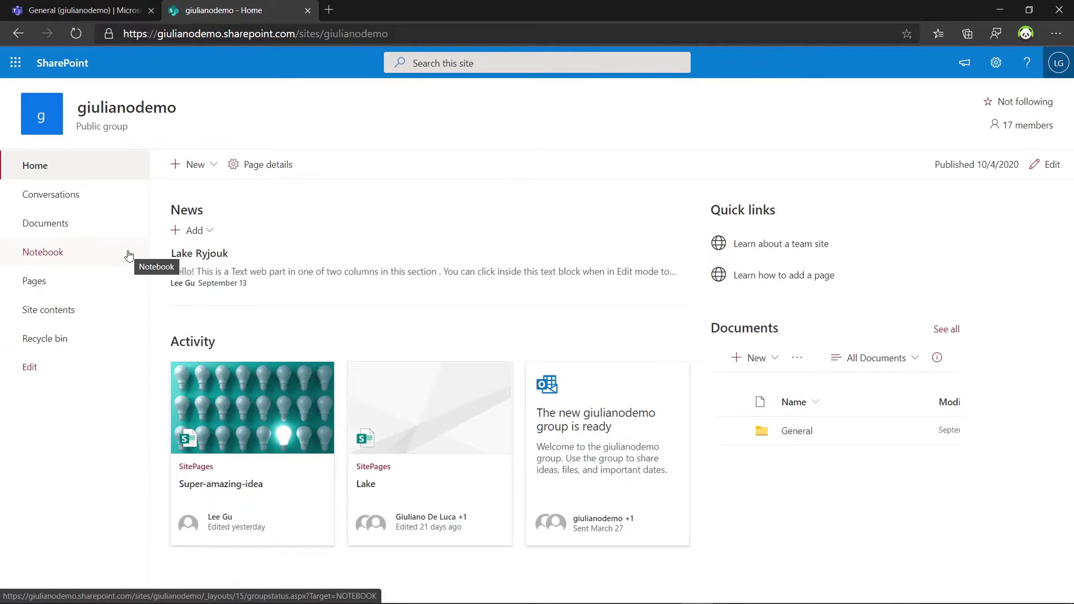
Create a new news post on the team site from the Blank template.
left_click(187, 164)
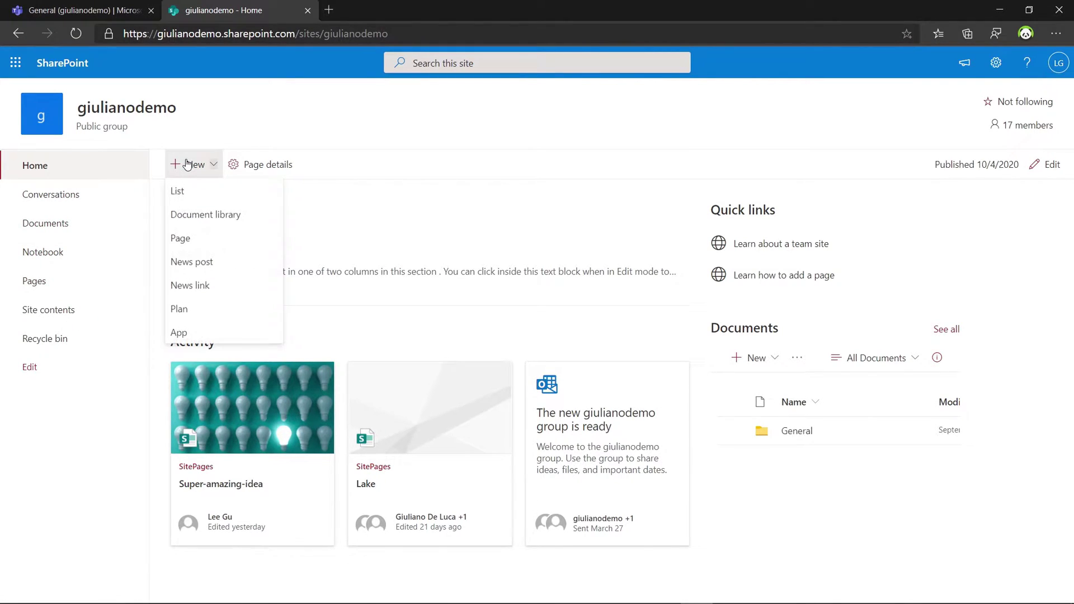
left_click(198, 271)
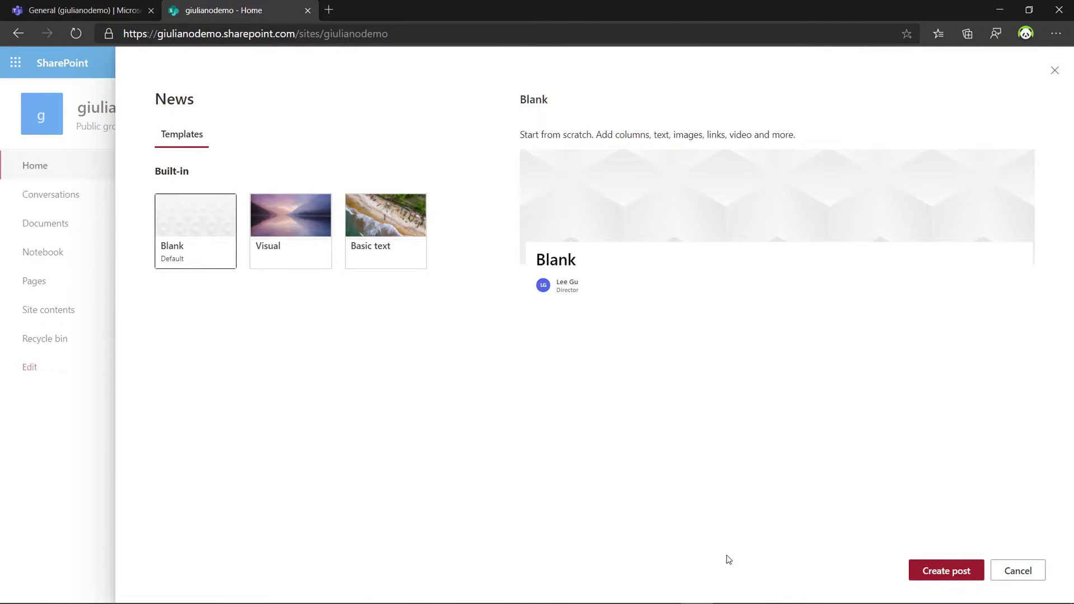
left_click(946, 570)
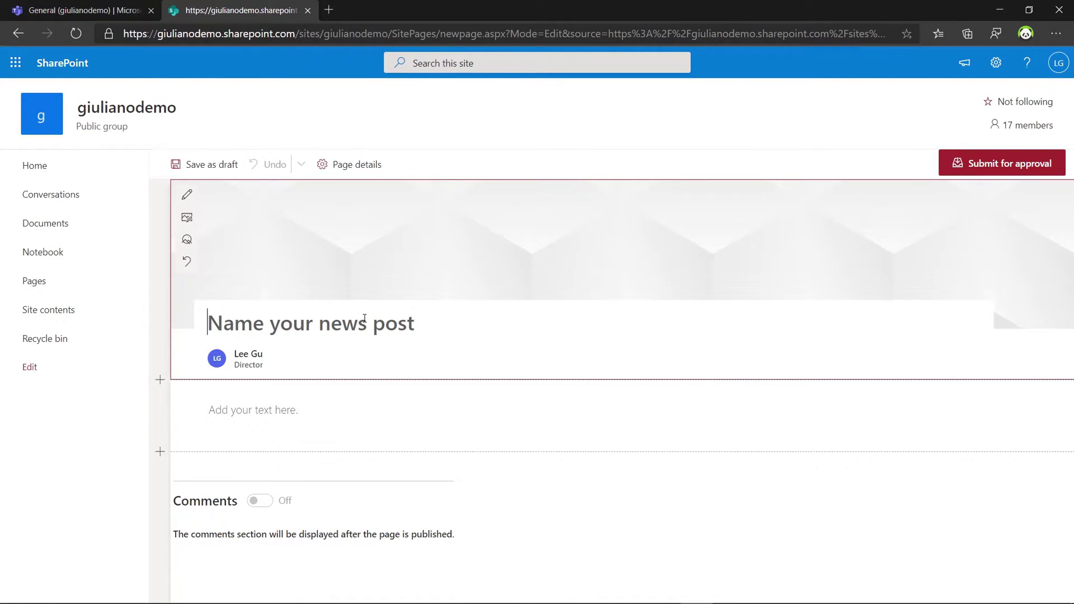
Title the post "Company Culture" and fill its text area with the paragraphs beginning "When it comes to hiring elite candidates".
type("Company Culture")
left_click(329, 415)
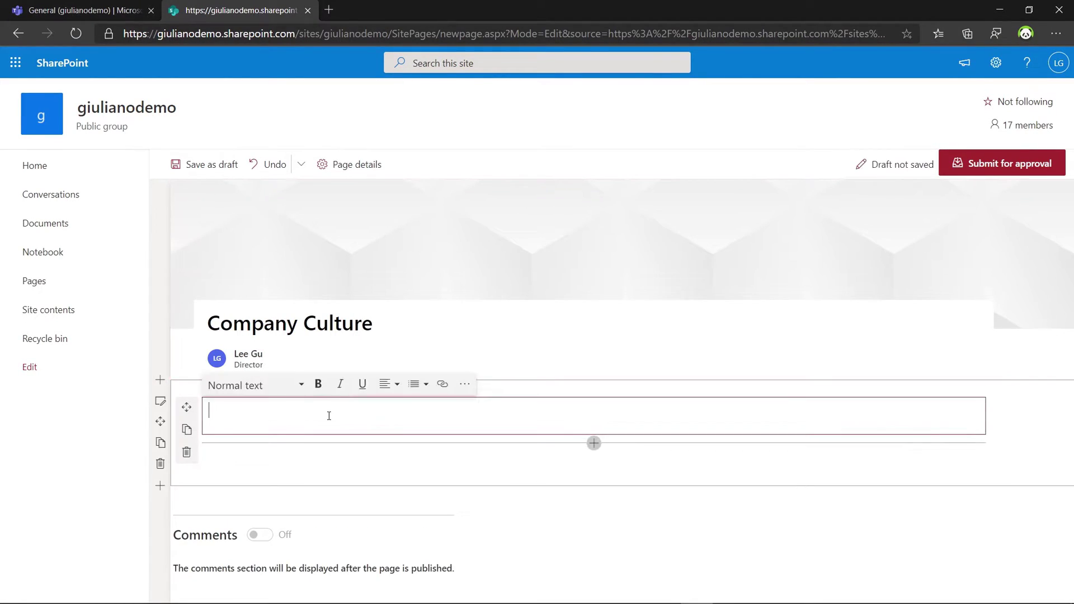
type("When it comes to hiring elite candidates, if you don’t have a great company culture, you really don’t have anything. Modern candidates rank company culture as one of the most important factors when considering career opportunities, and they can spot a bad company culture from a mile away. It’s important that your company culture accurately reflect the organization and its people, but it never hurts to learn from companies that are already getting it right it, either. With that in mind, let’s check out 25 company culture examples that will help anyone interested in leveling up.")
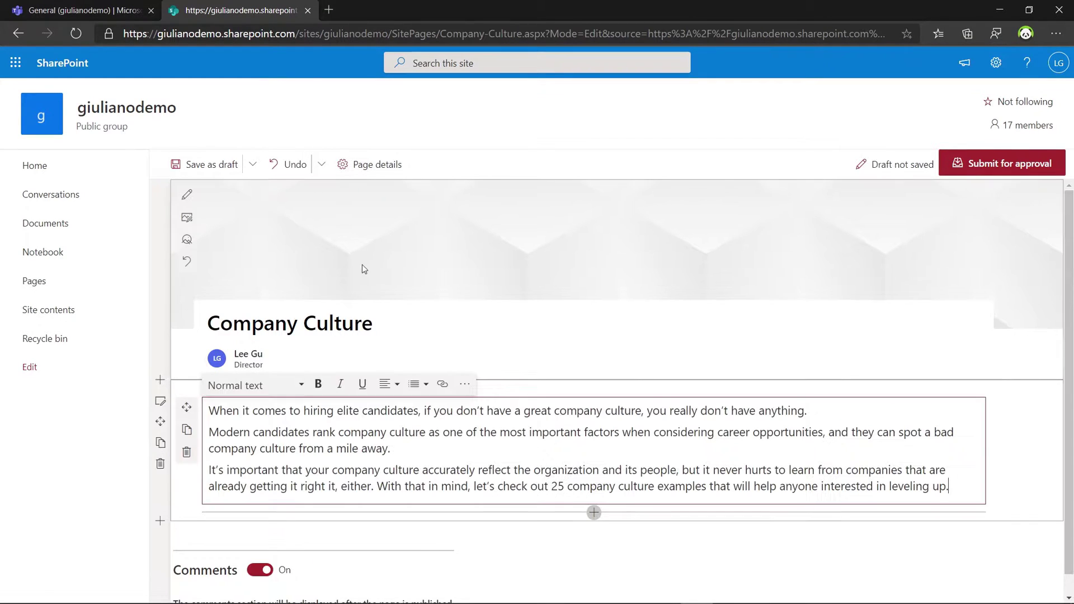
Set the post's banner to the "Company Culture" notebook image from duperrin.com, found with a web image search for "company culture".
left_click(187, 217)
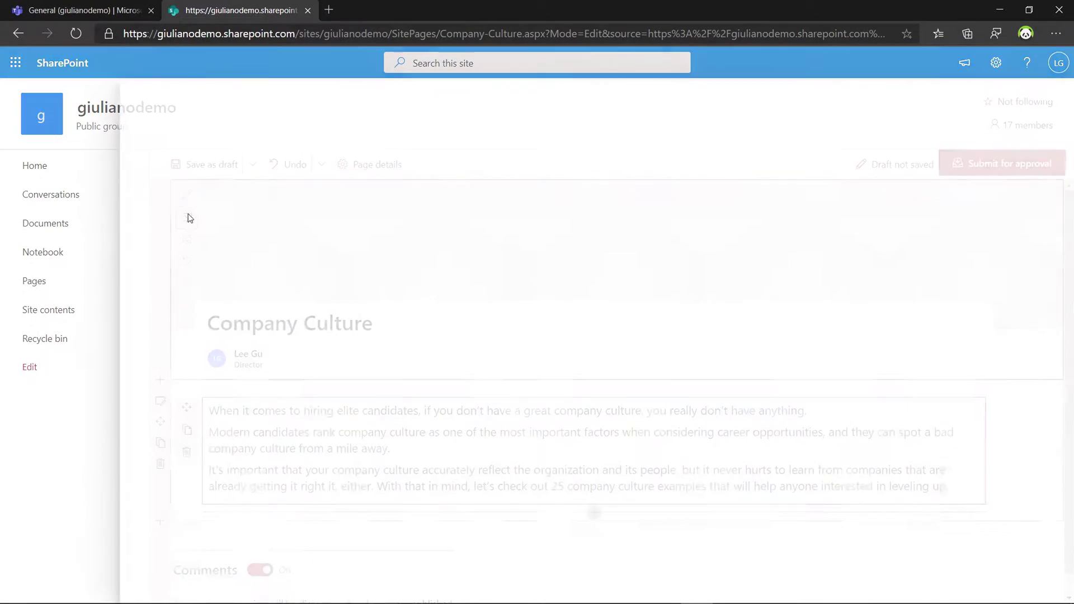
left_click(185, 217)
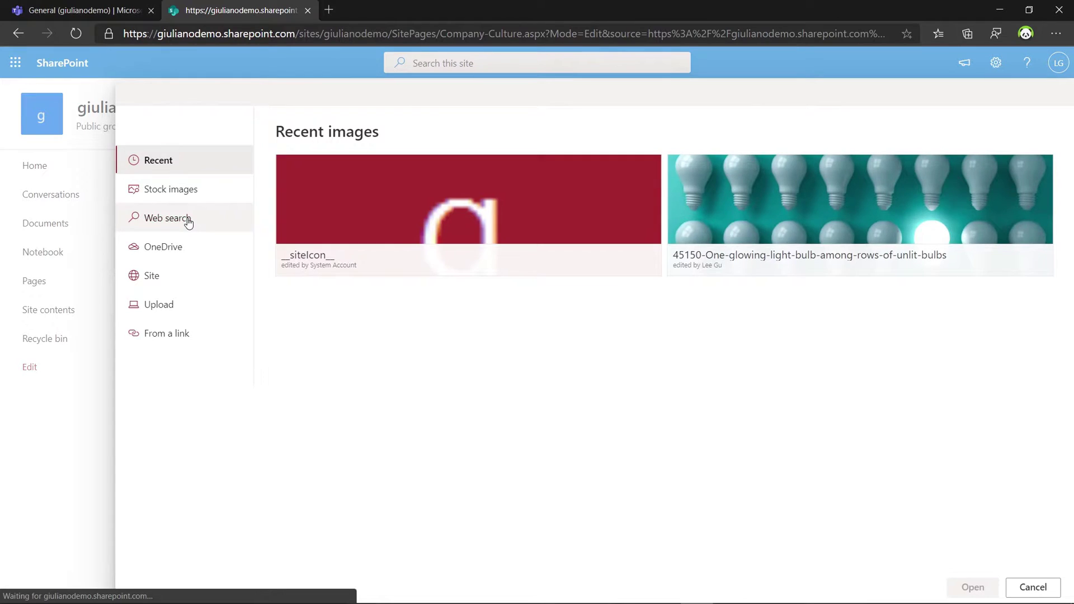
left_click(340, 174)
type("com")
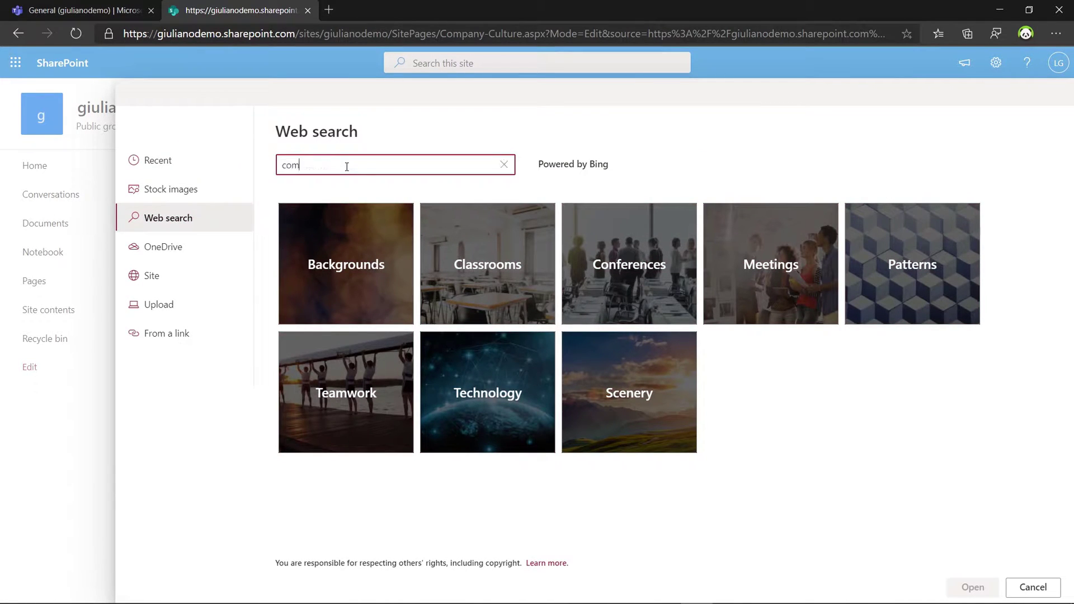
type("pany culture")
key("Return")
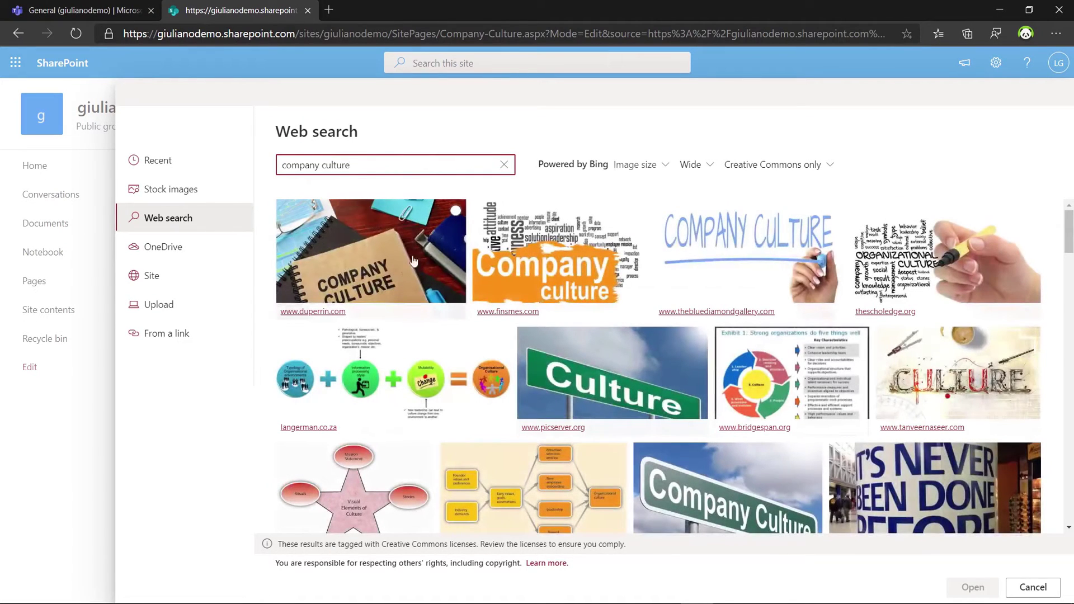
left_click(379, 275)
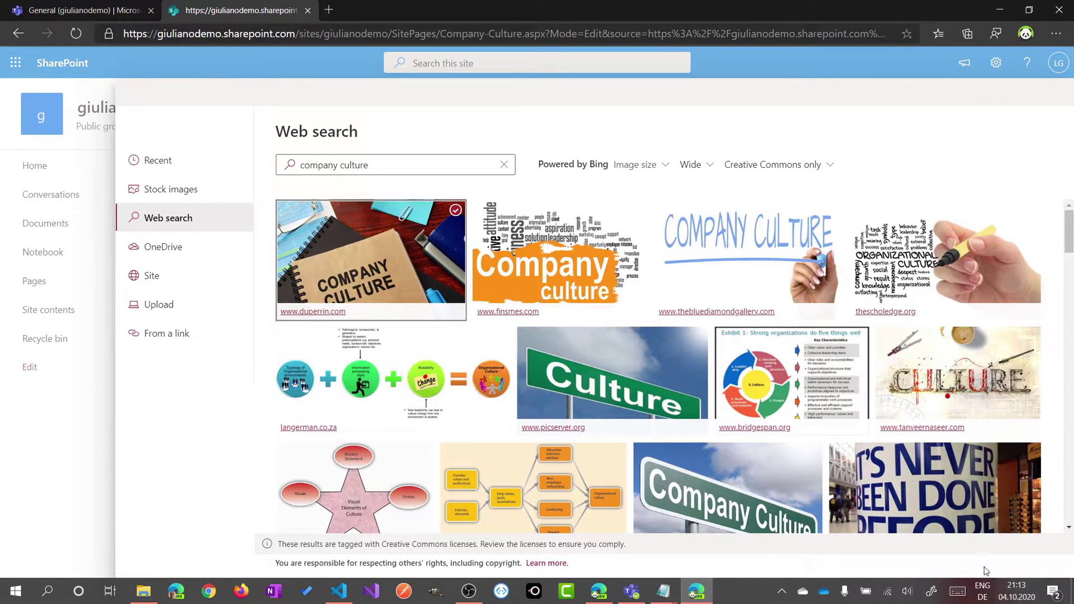
left_click(971, 587)
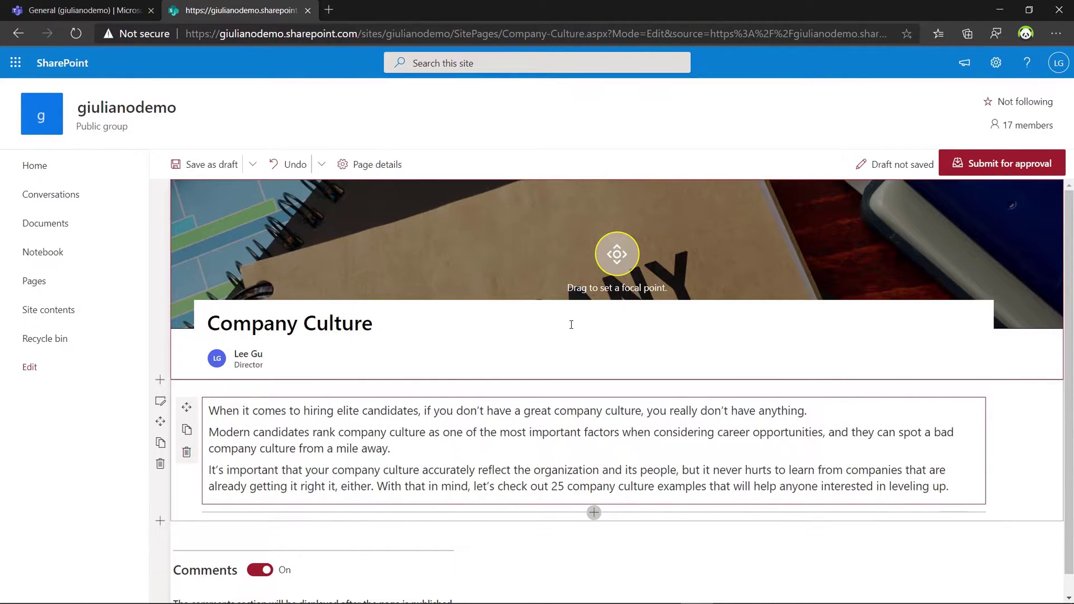
Submit the news post for approval with the message "News related to the company culture".
left_click(998, 166)
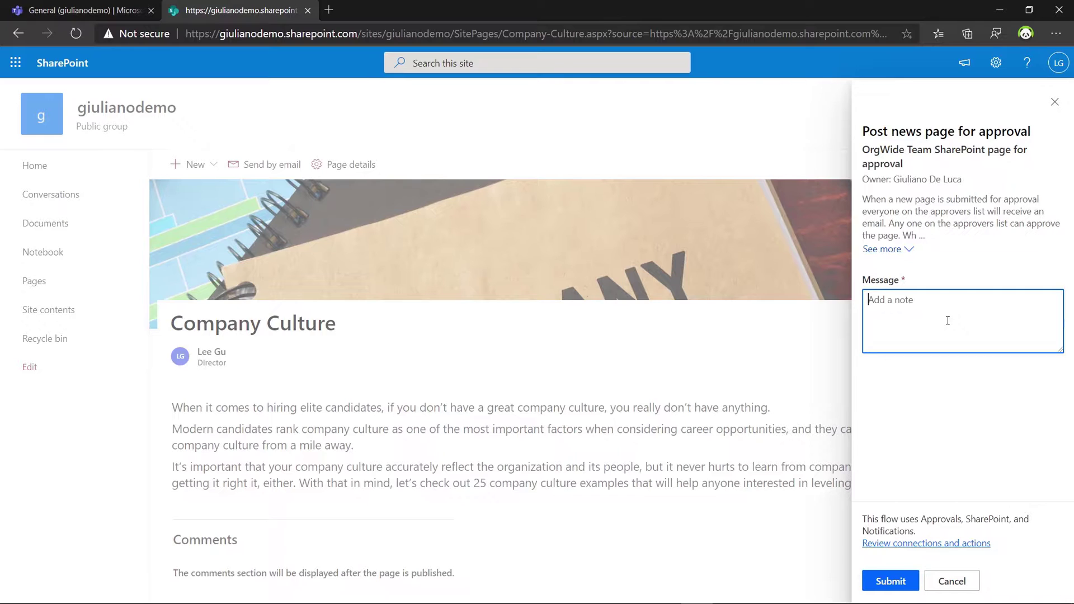
type("News related to the company culture")
left_click(889, 580)
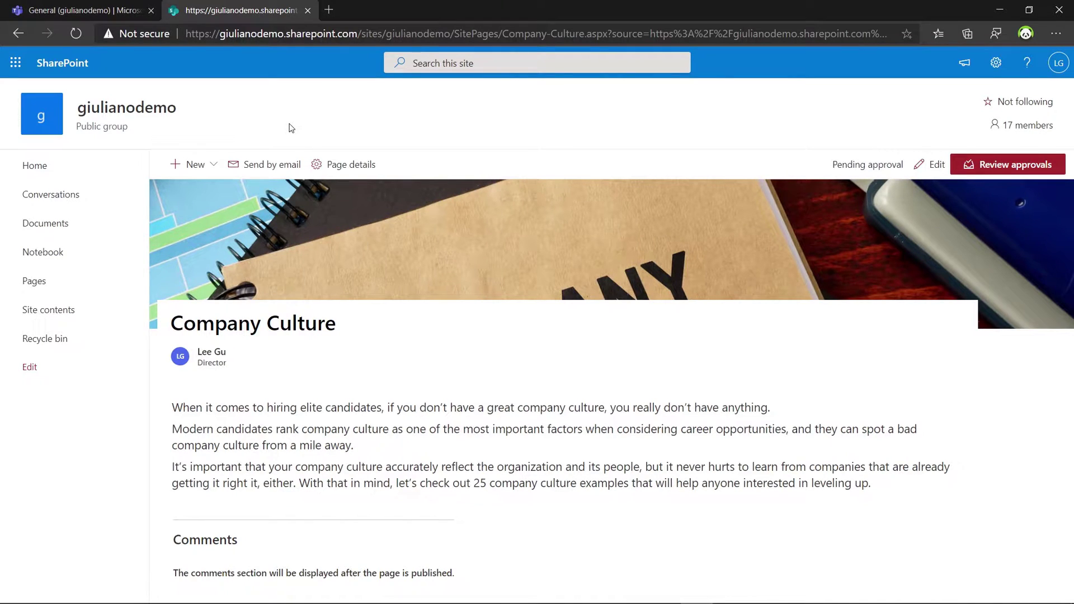
Switch to the other browser window showing the site's Site Pages library and check which account is signed in.
mouse_move(499, 603)
left_click(597, 593)
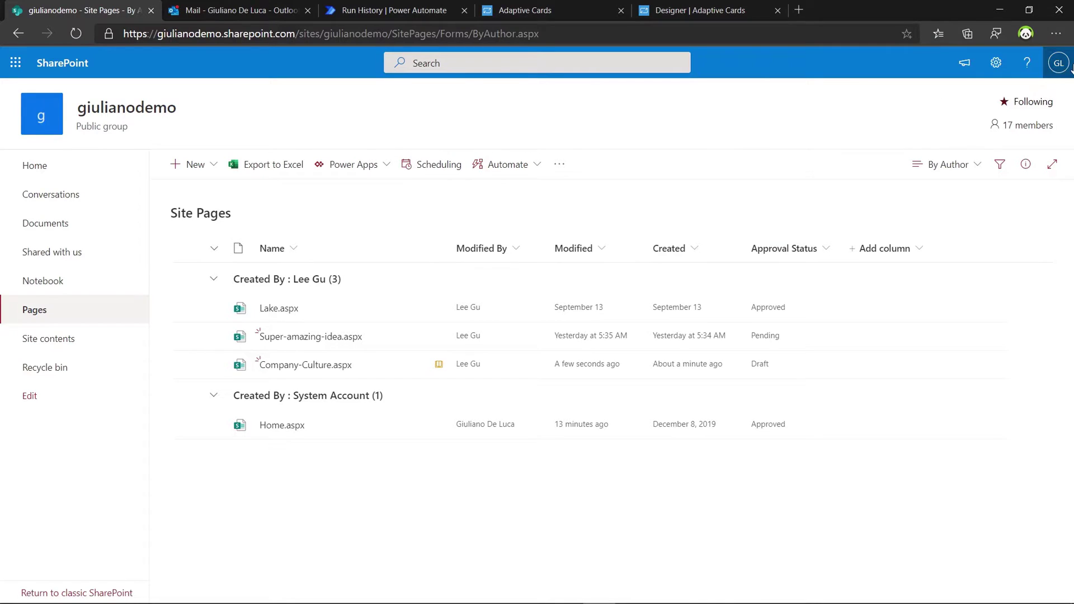
left_click(1069, 66)
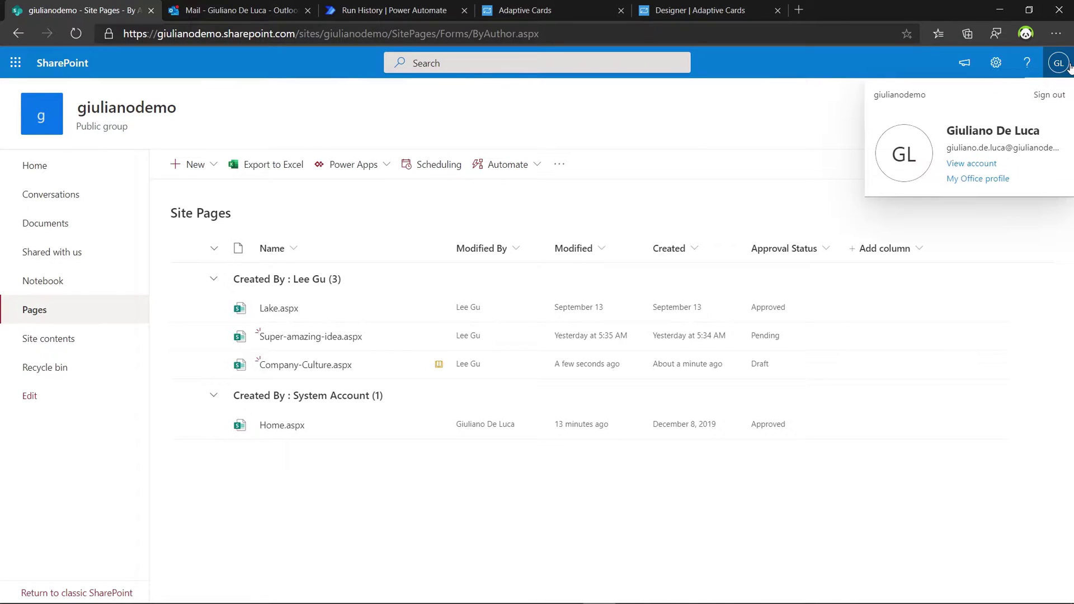
Switch to the Outlook inbox and open the Microsoft Flow e-mail about 'Company Culture' requiring approval for publishing.
left_click(706, 100)
left_click(240, 10)
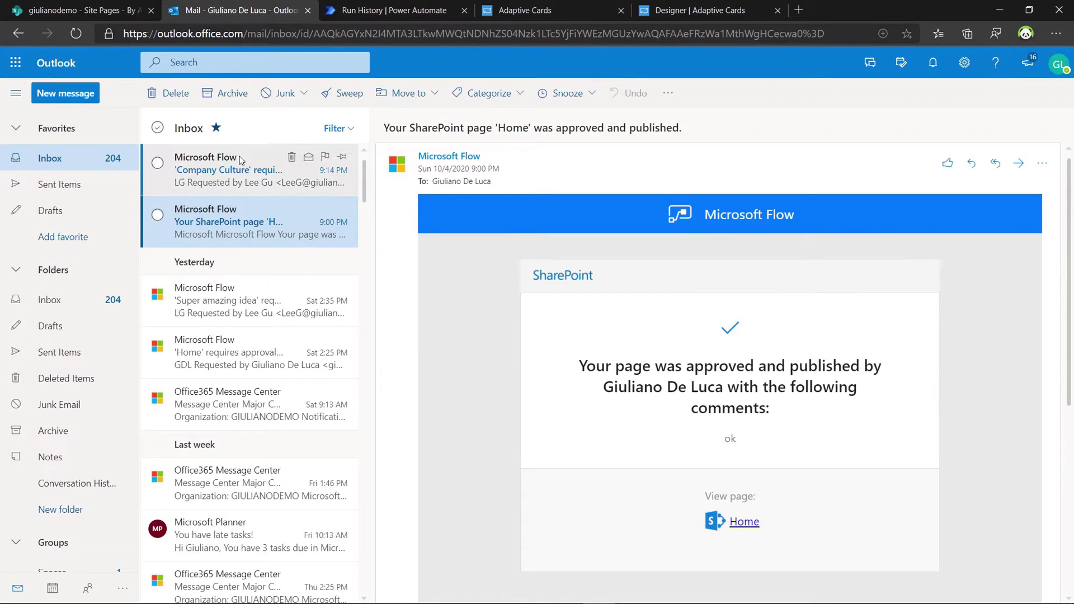
left_click(228, 188)
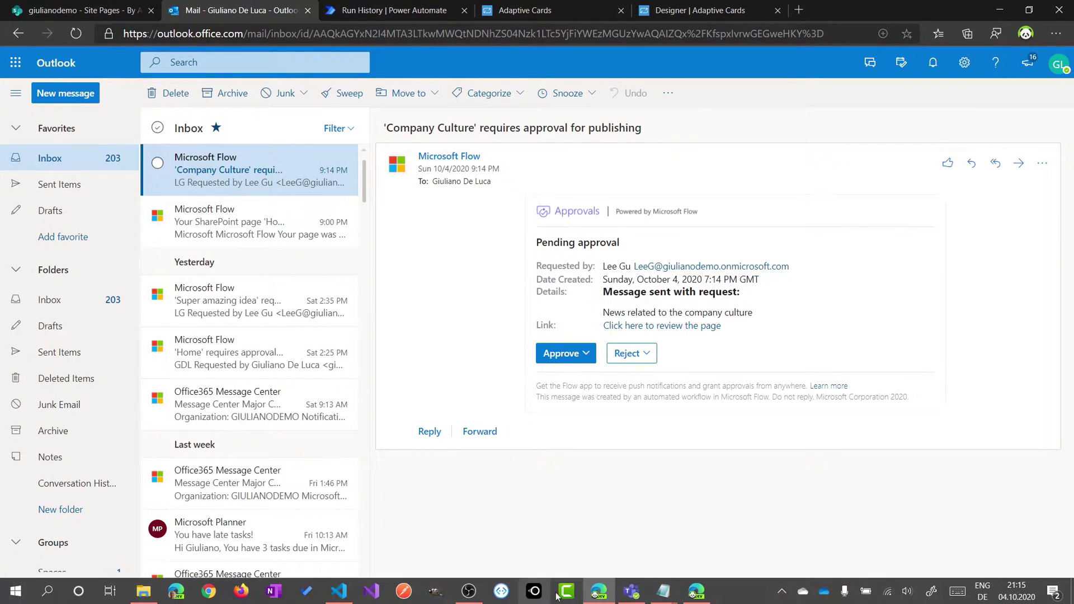
Switch to Teams and open the list of received approvals in the Flow app.
left_click(632, 591)
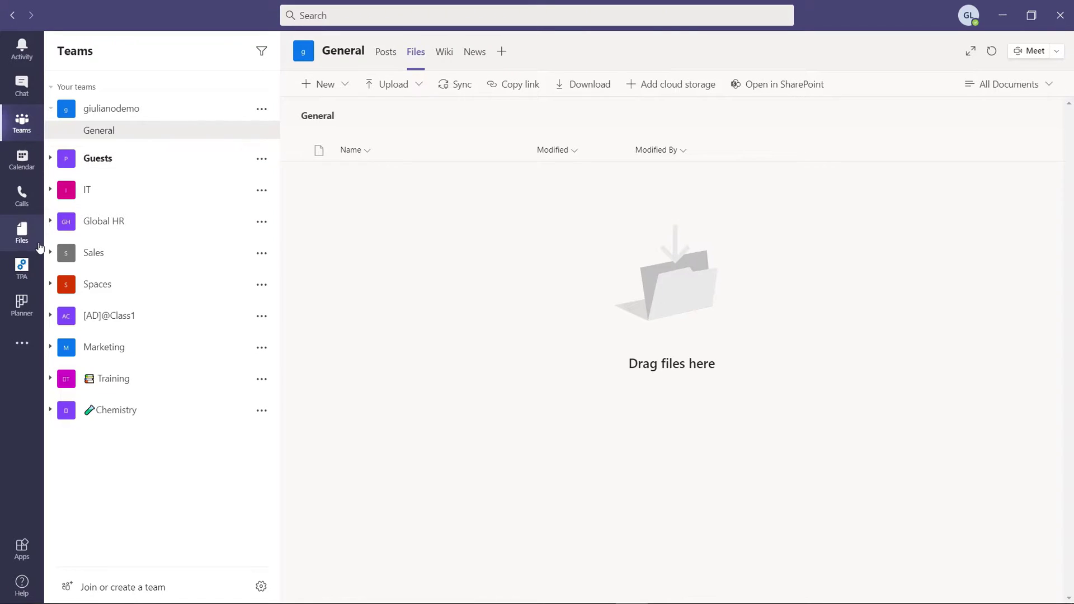
left_click(17, 346)
left_click(97, 286)
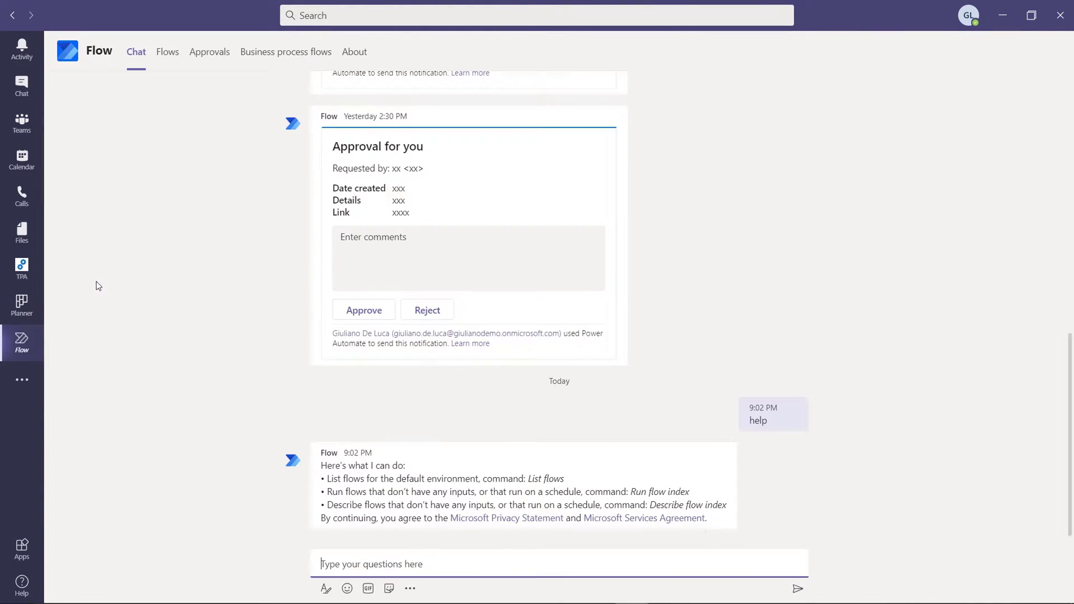
left_click(152, 132)
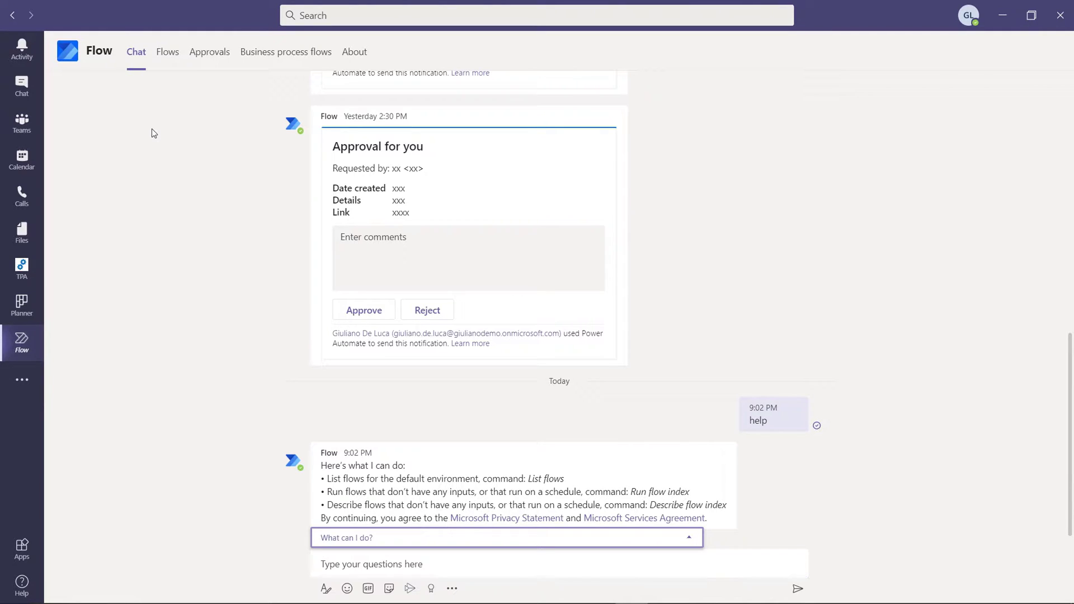
left_click(210, 56)
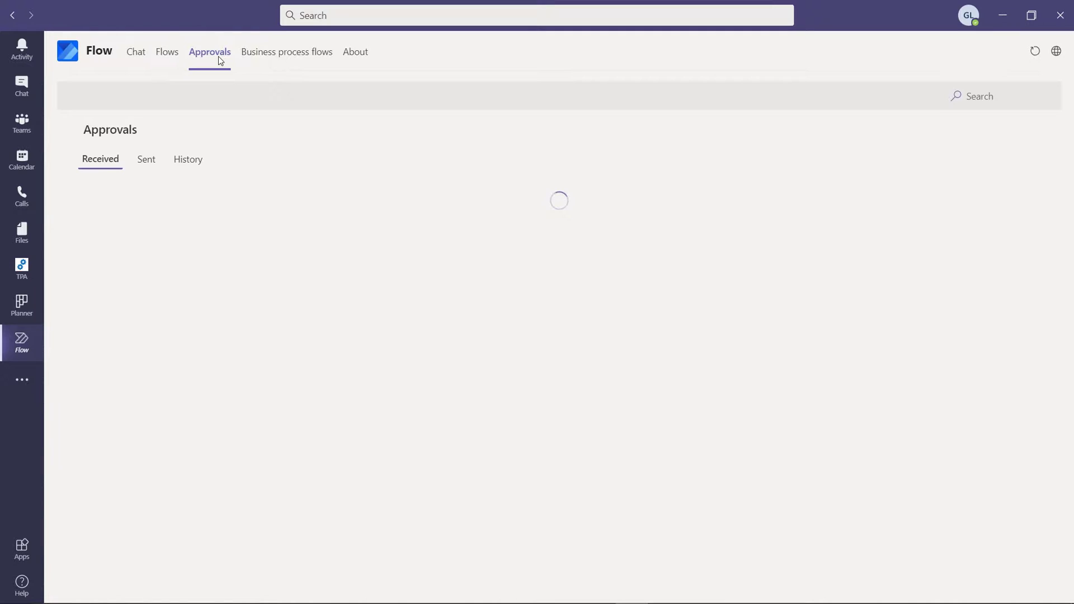
mouse_move(289, 236)
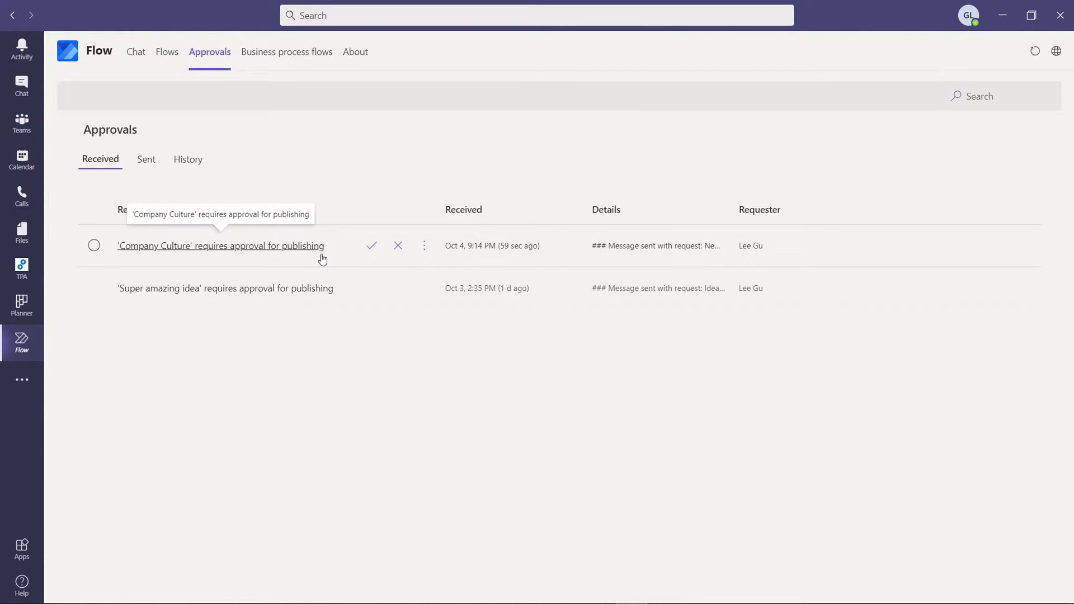
Approve the 'Company Culture' publishing request with the comment "Looks great" and close the response.
left_click(373, 249)
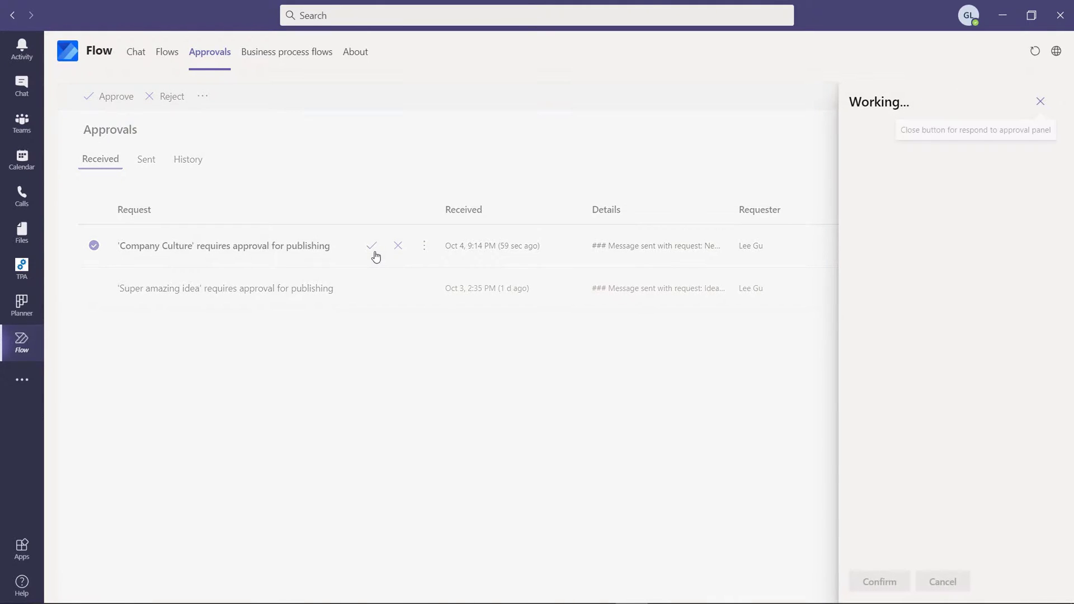
left_click(934, 487)
left_click_drag(1055, 431, 1052, 495)
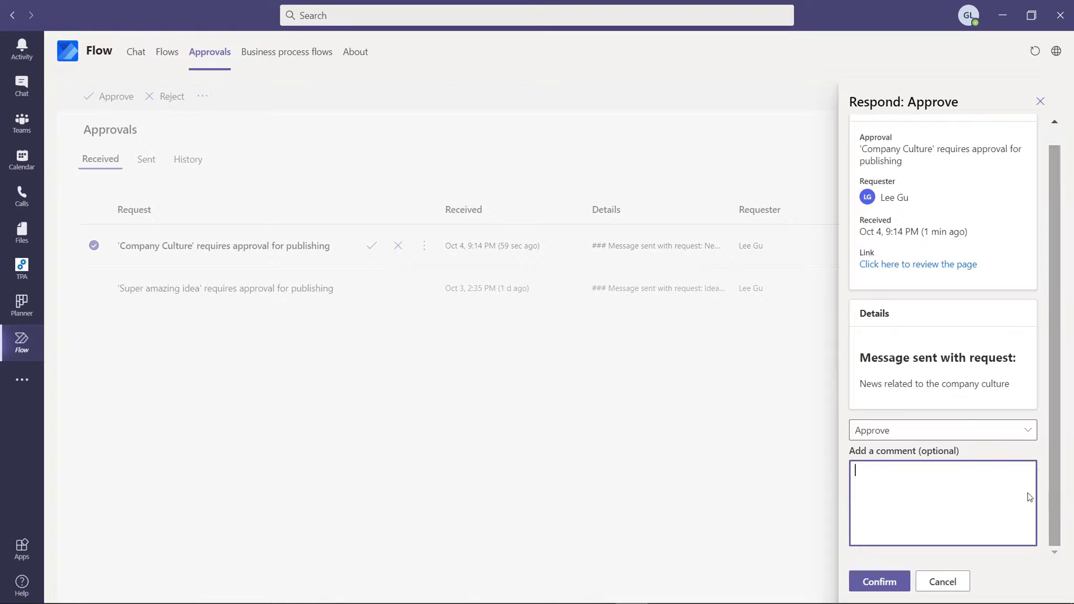
type("Looks")
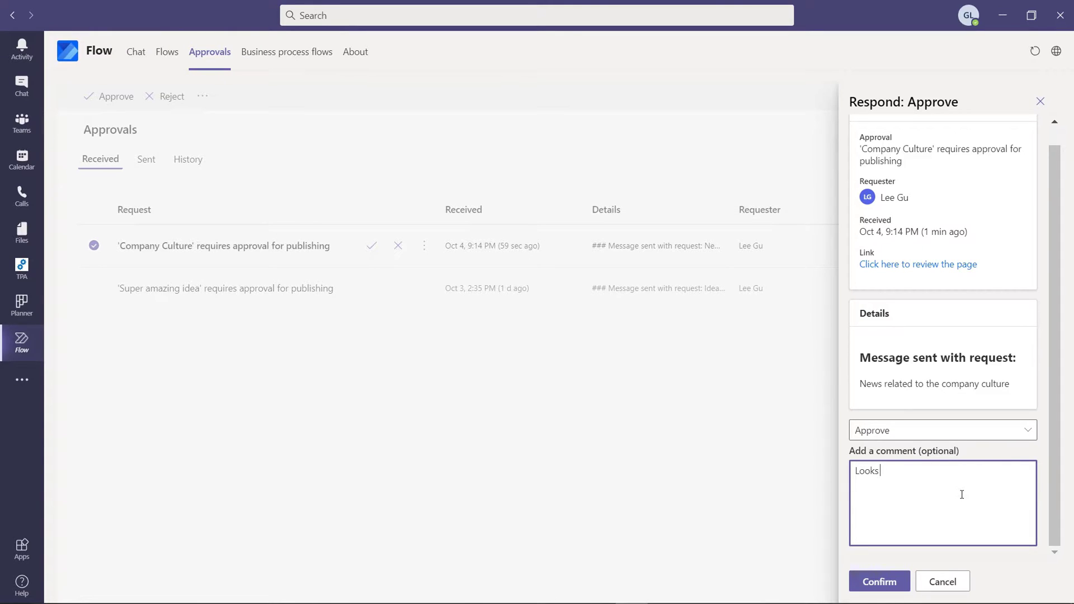
type(" great")
left_click(875, 579)
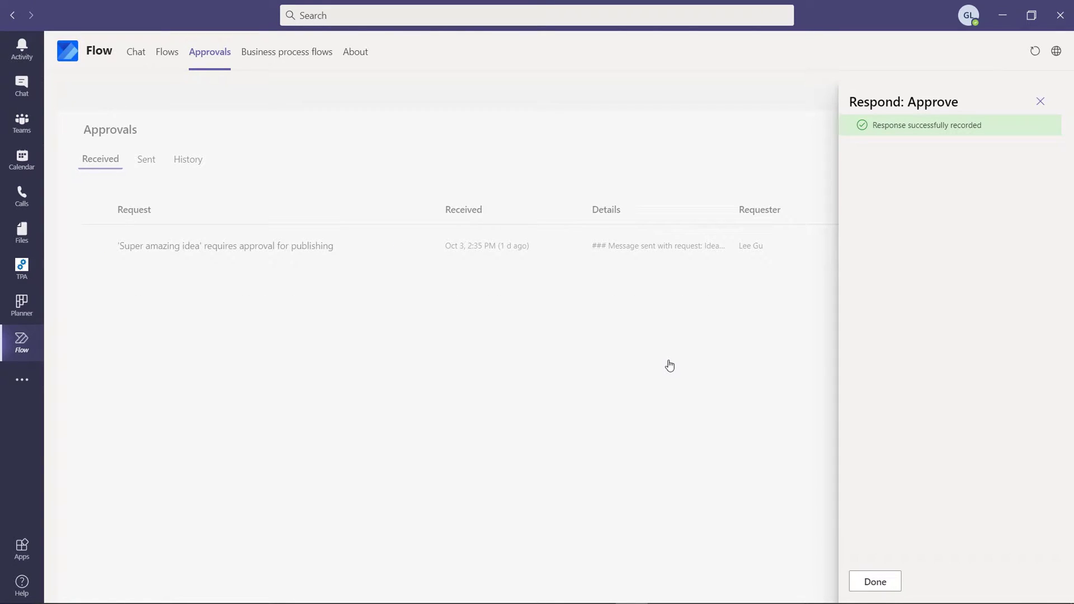
left_click(874, 581)
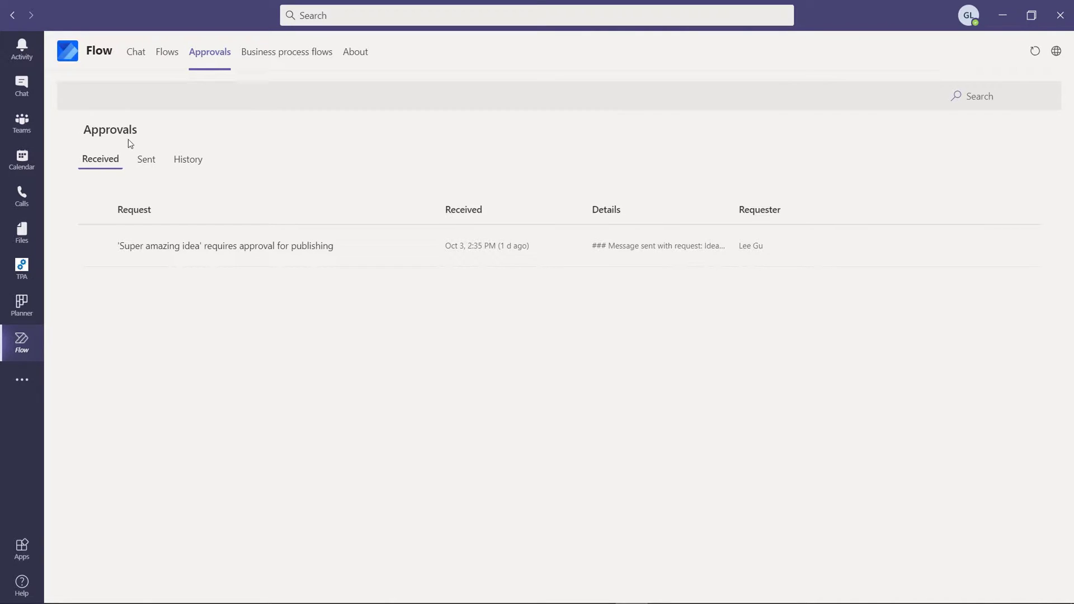
View the news in the General channel of the giulianodemo team.
left_click(28, 129)
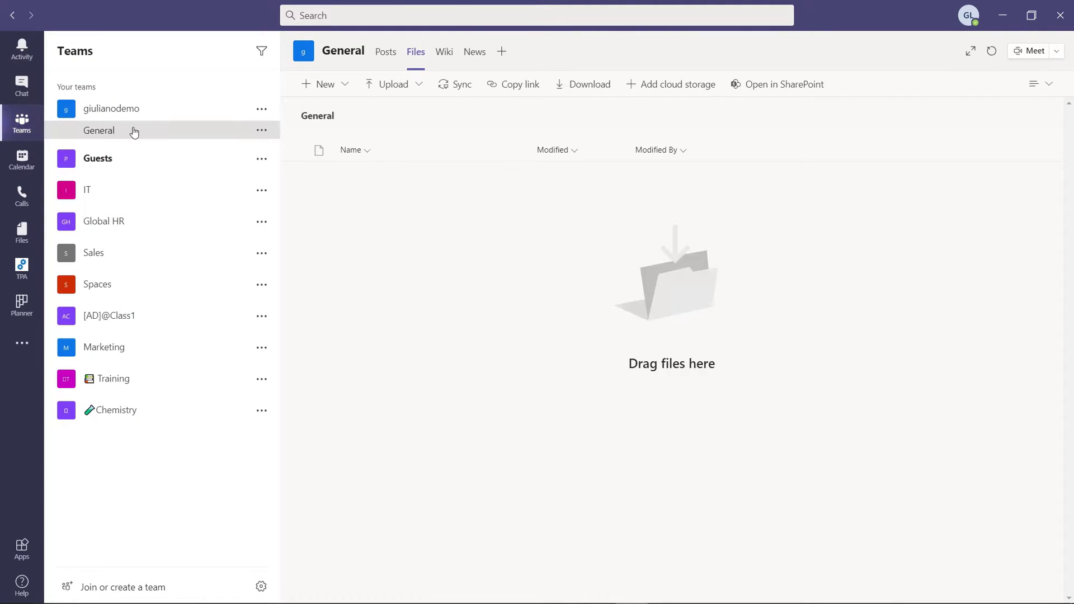
left_click(475, 53)
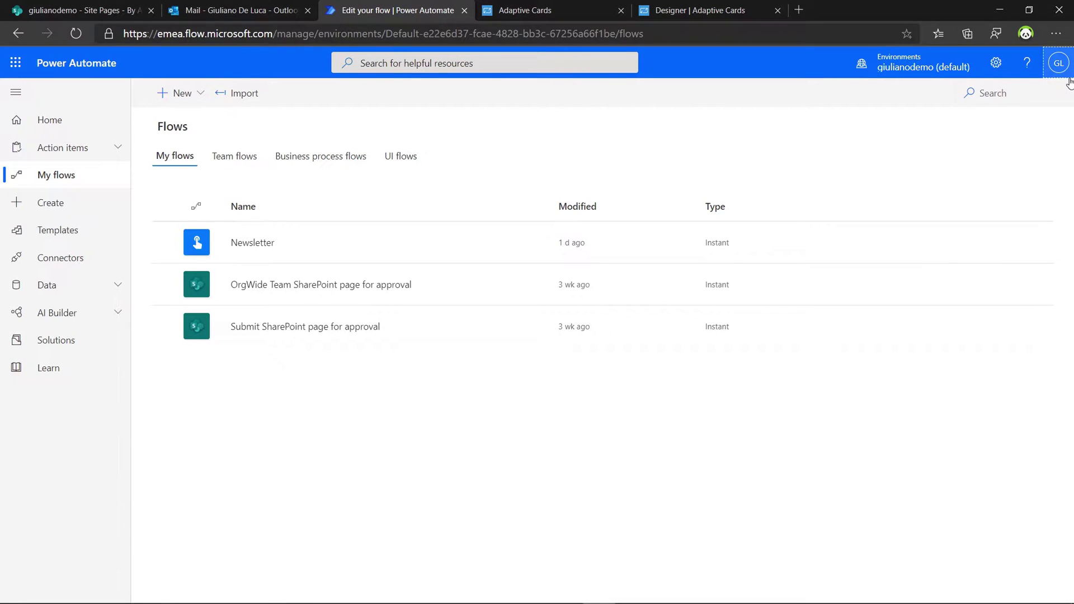
In Power Automate, open the flow "OrgWide Team SharePoint page for approval" for editing and expand Scope 2.
left_click(1058, 63)
left_click(681, 154)
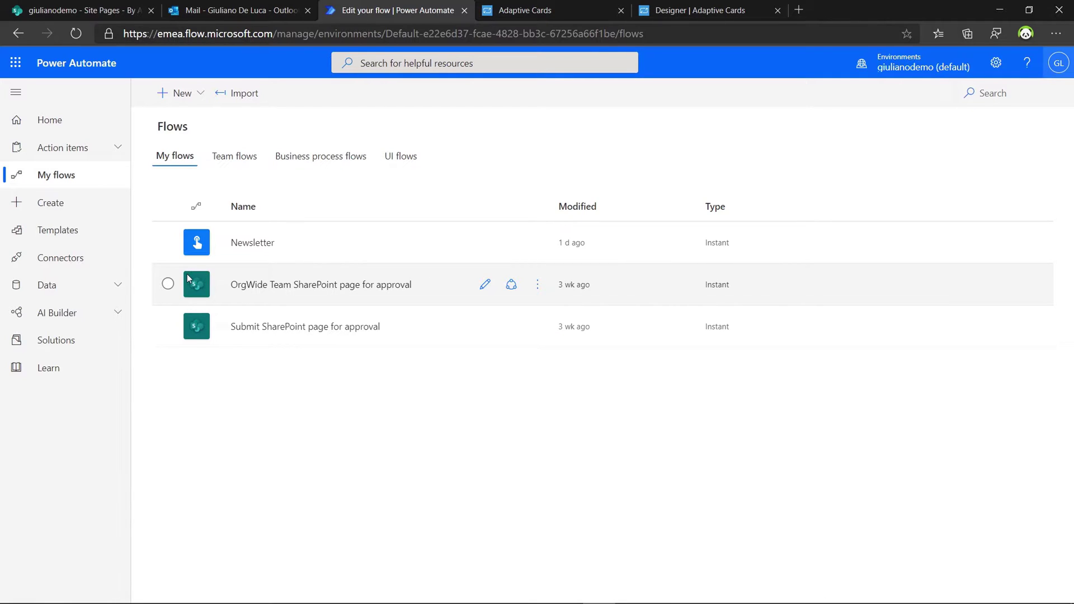
left_click(484, 286)
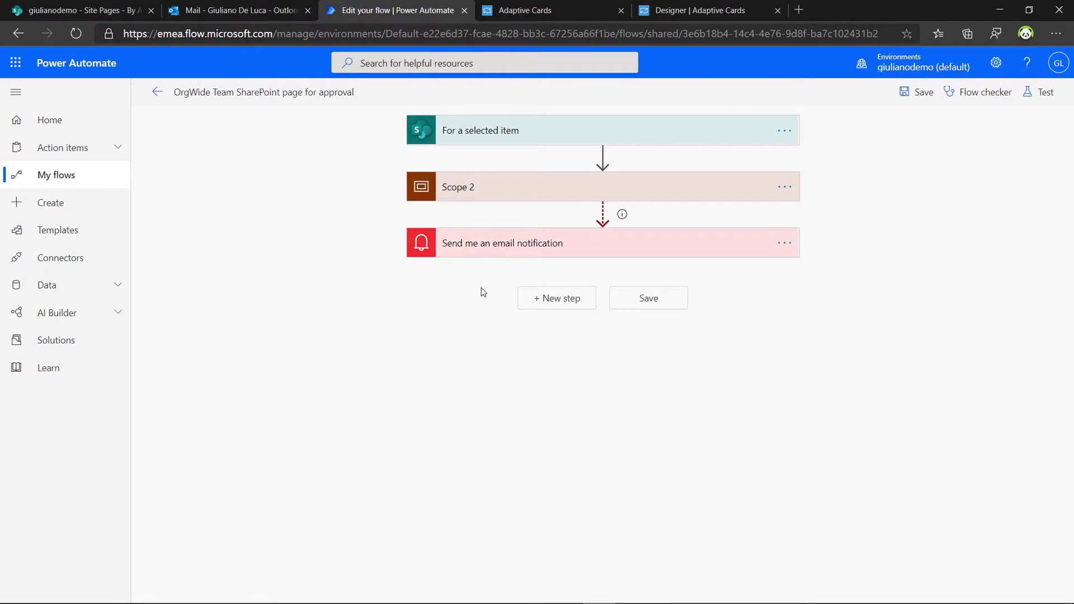
left_click(551, 193)
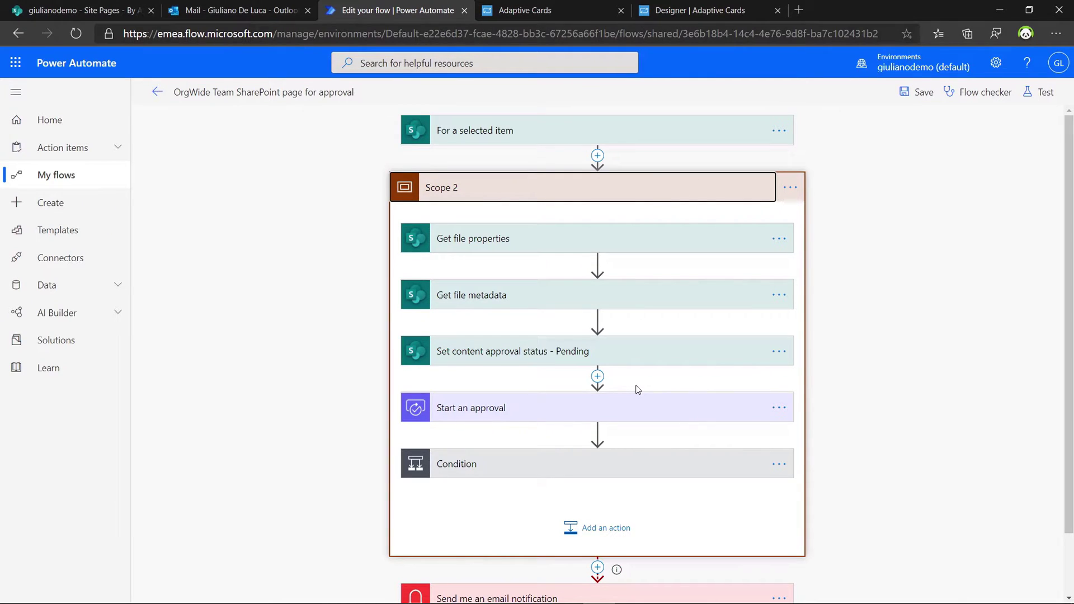
Insert the Microsoft Teams action "Post an Adaptive Card to a Teams user and wait for a response" directly before Start an approval.
left_click(602, 380)
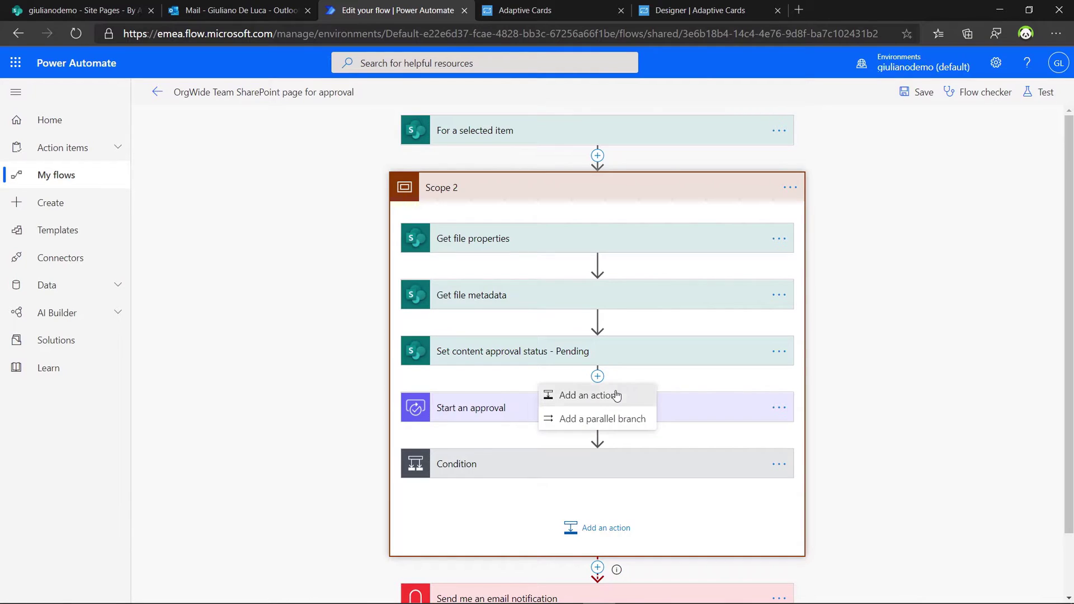
left_click(615, 391)
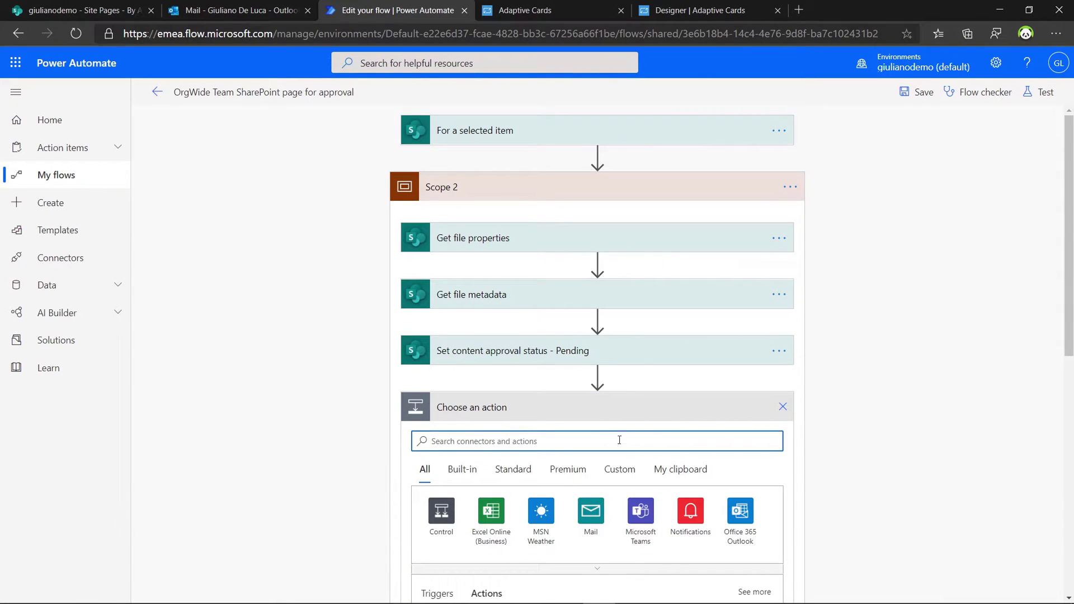
type("teams")
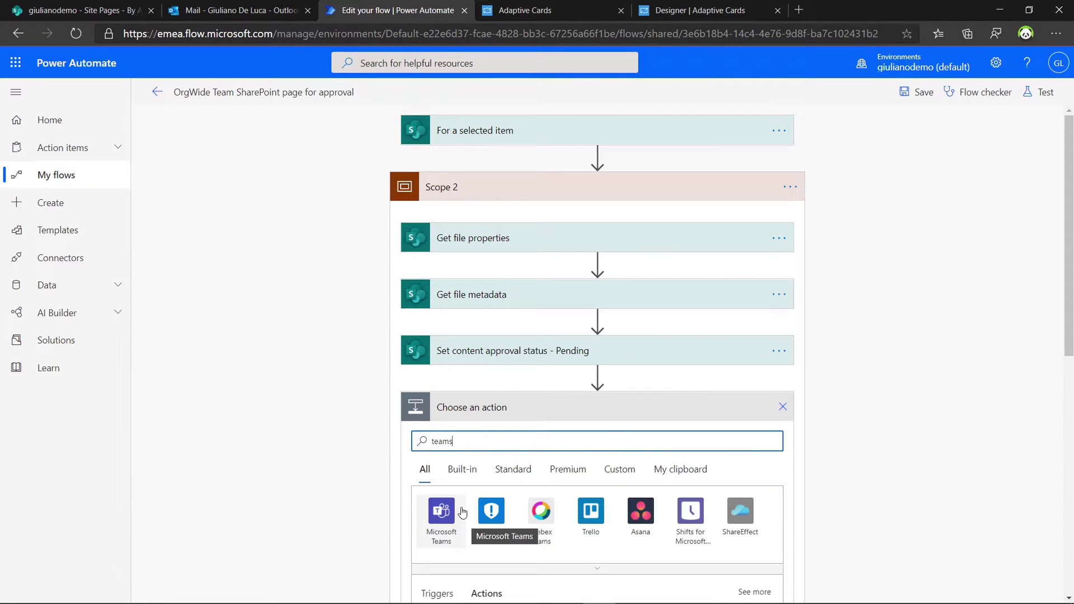
left_click(442, 510)
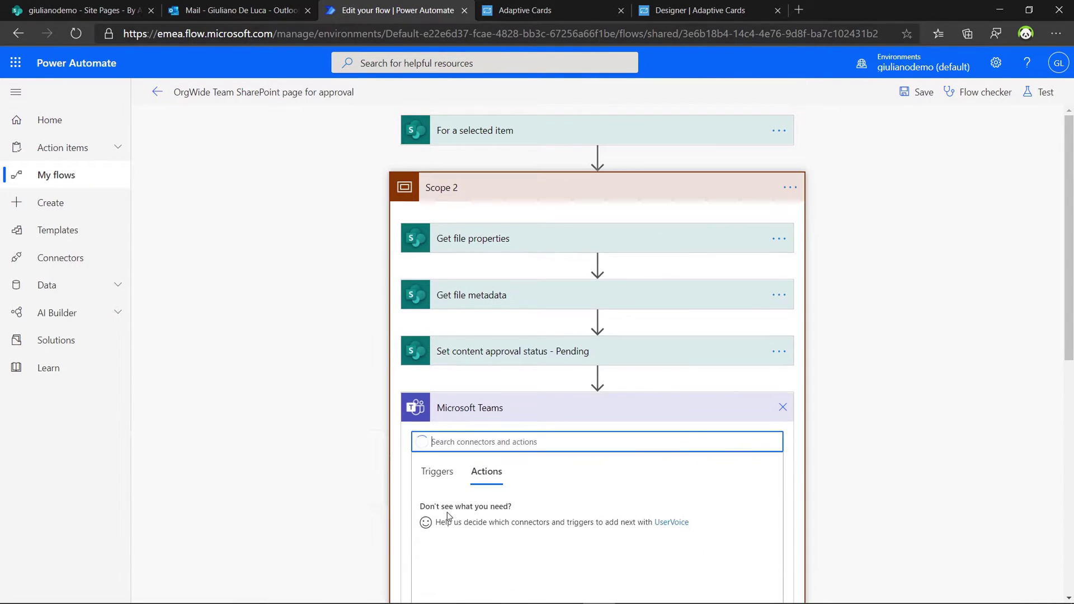
left_click_drag(1071, 280, 1073, 418)
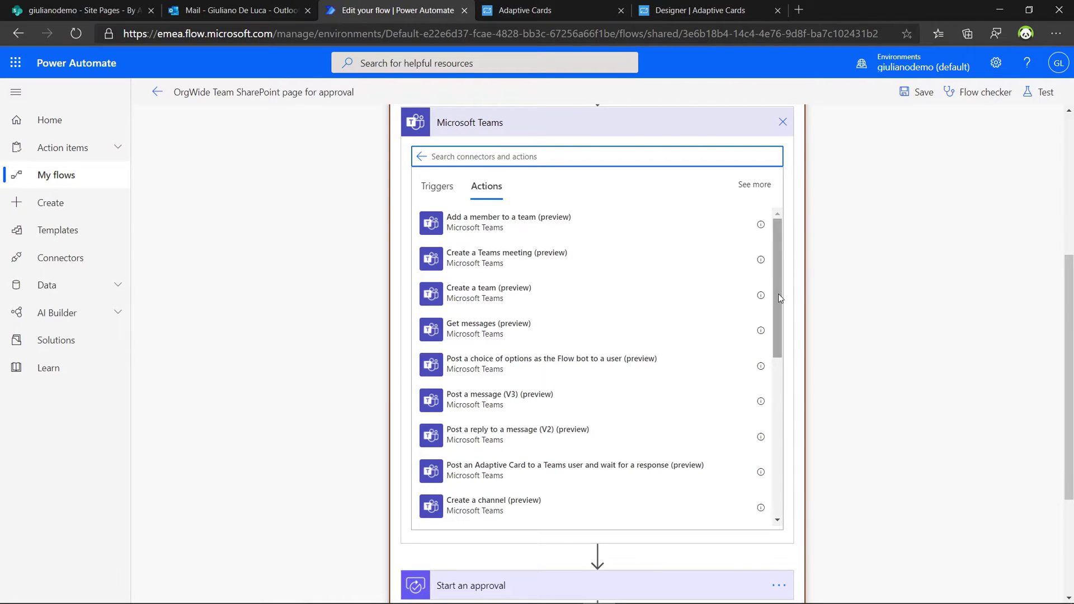
left_click_drag(777, 293, 780, 355)
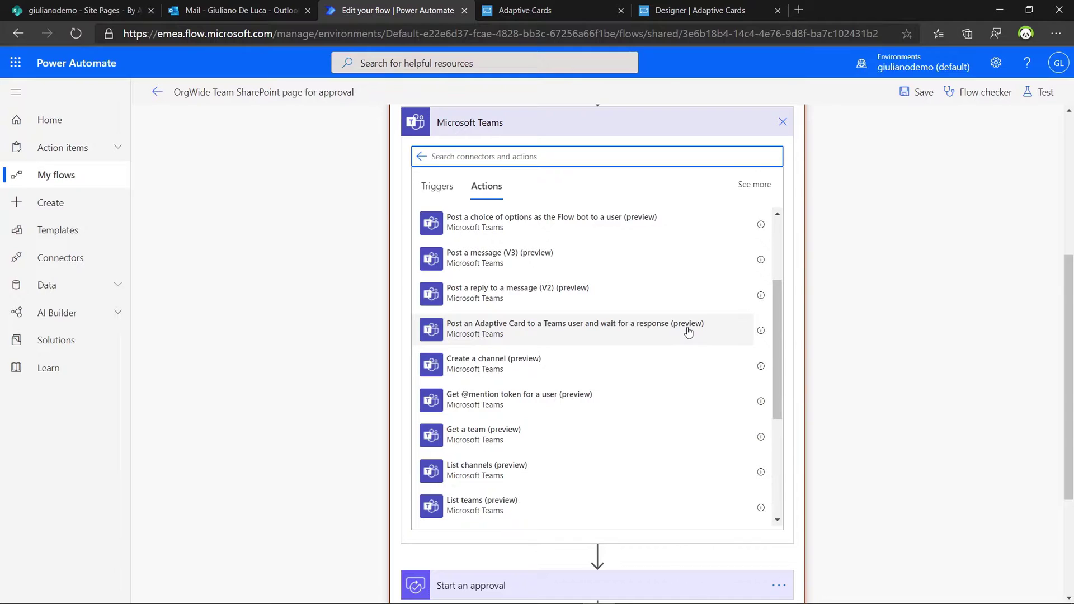
left_click(538, 336)
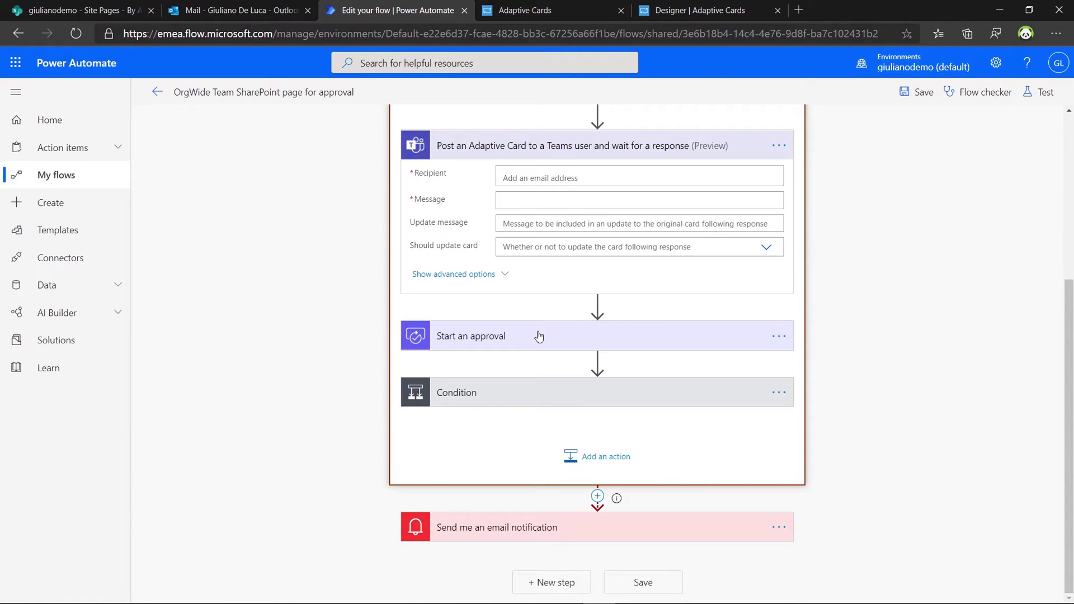
Set the Adaptive Card's recipient to the approver's giulianodemo account, and expand Start an approval and the card's advanced options.
left_click(725, 179)
type("giuliano")
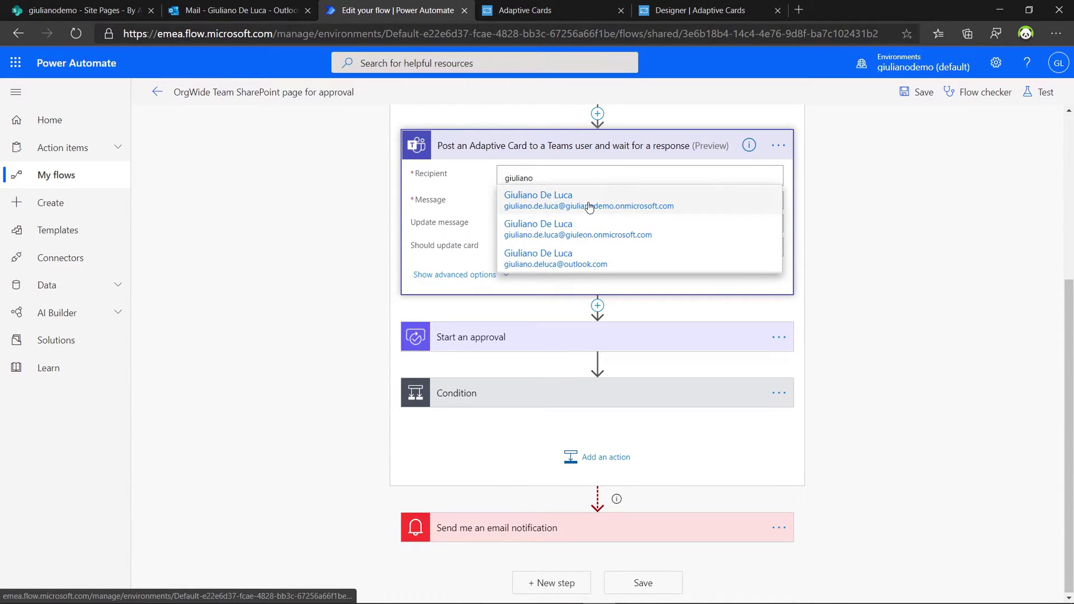
left_click(595, 208)
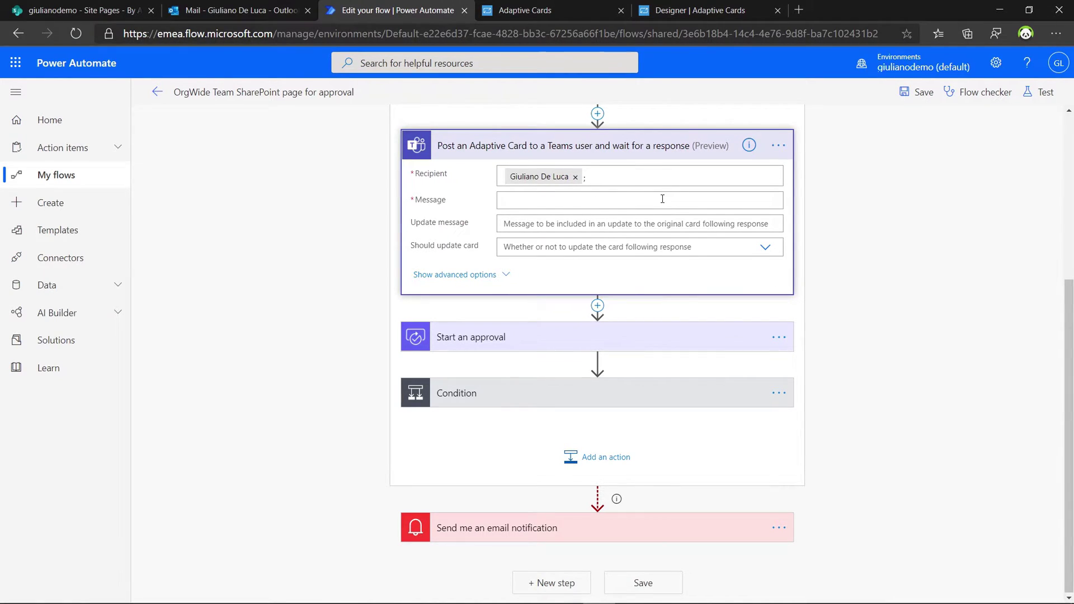
left_click(652, 338)
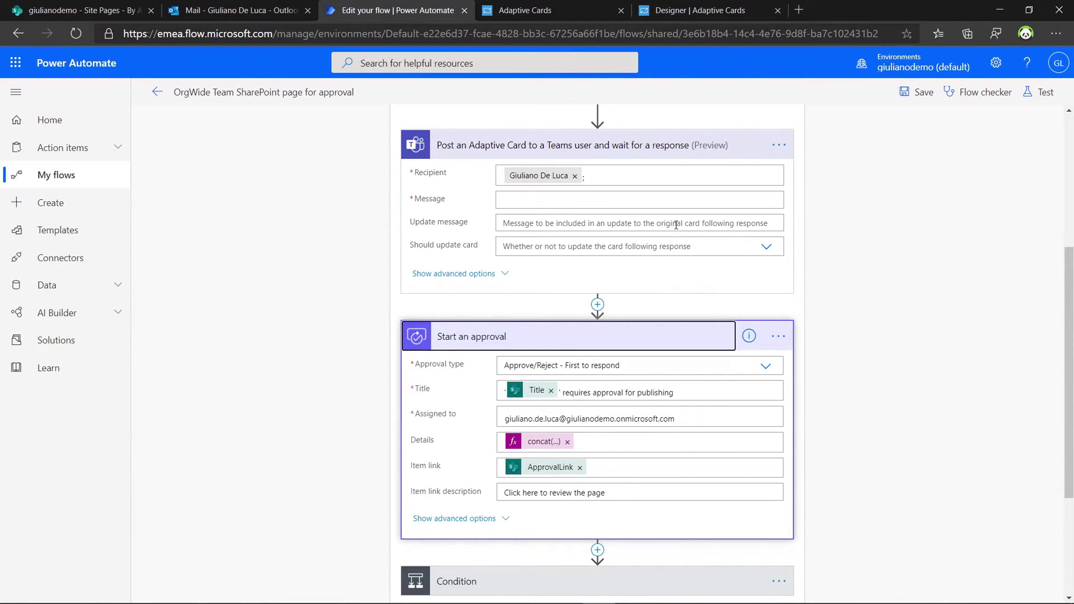
left_click(490, 274)
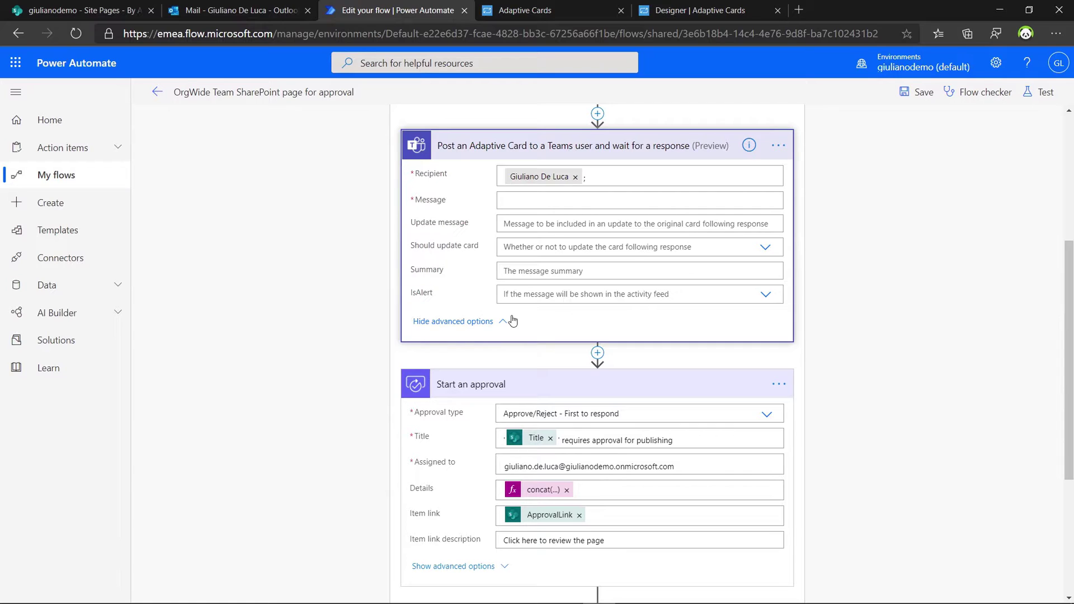
Switch to the adaptivecards.io site and look through its introduction and supported platforms.
left_click(532, 20)
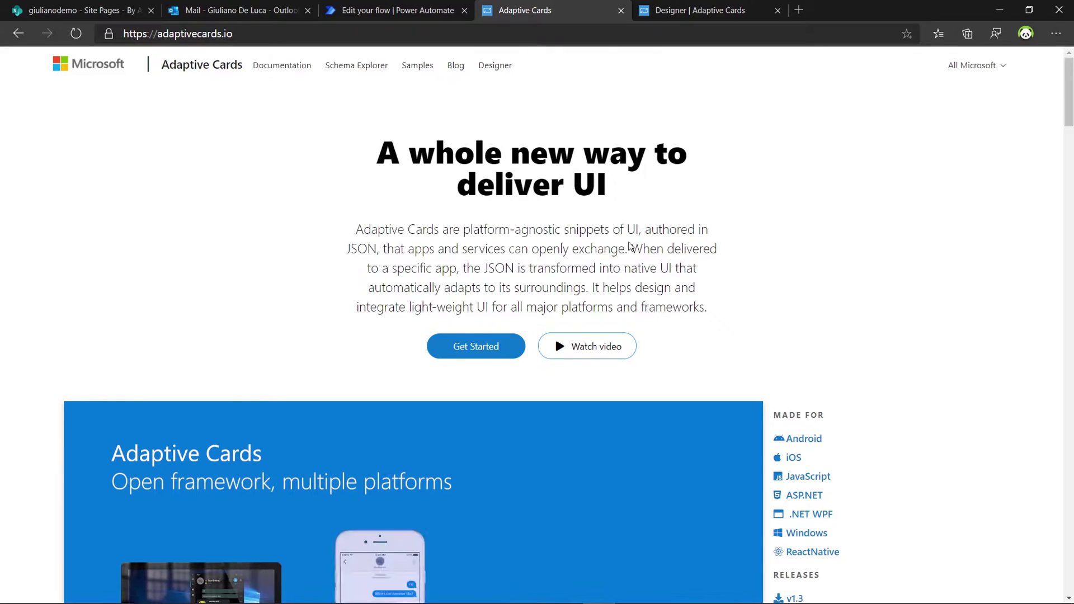
scroll(1071, 123, "down", 5)
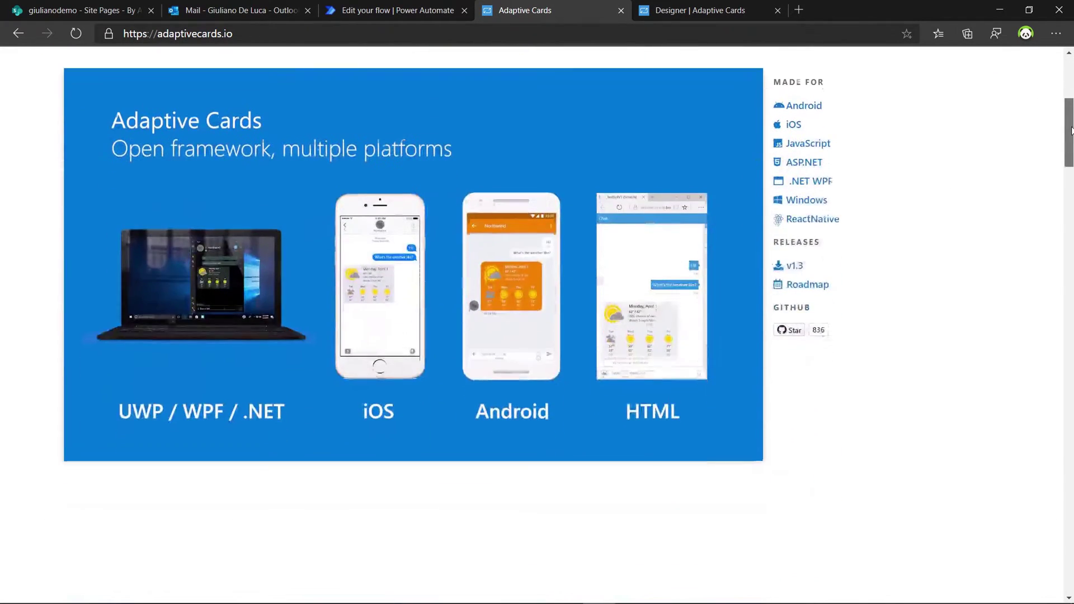
left_click_drag(1072, 124, 1072, 123)
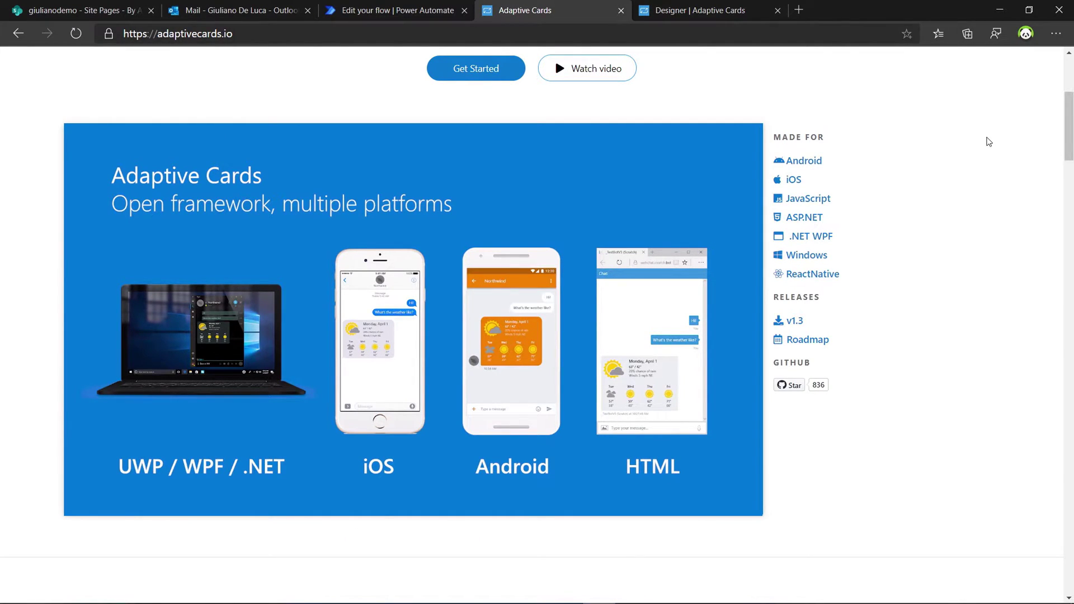
scroll(989, 142, "up", 5)
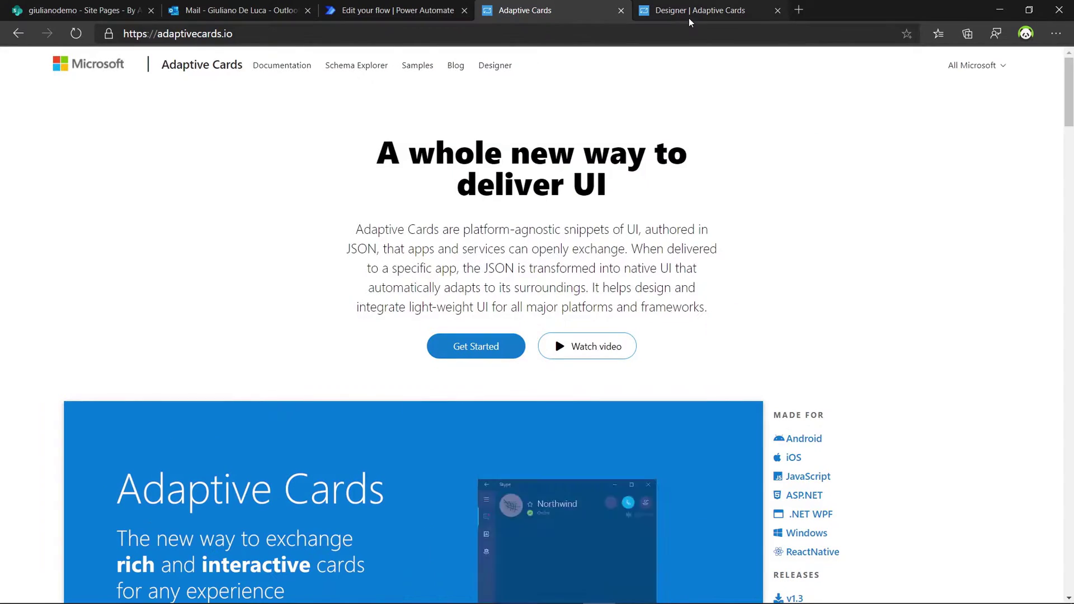
Switch to the Adaptive Cards Designer and examine the "Approval for you" card's layout and JSON payload.
left_click(689, 11)
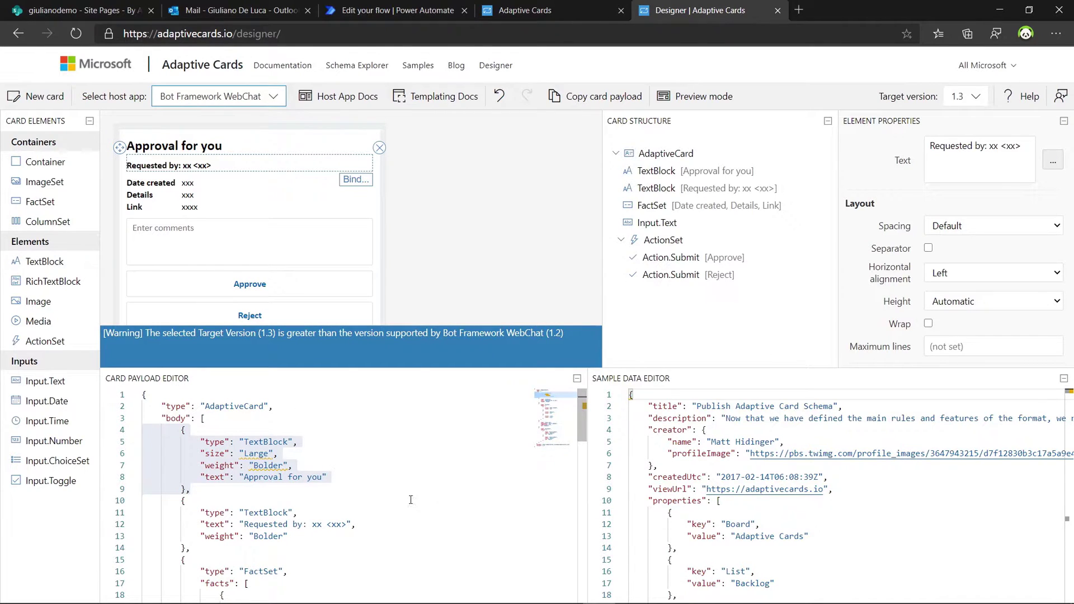
mouse_move(587, 414)
left_mouse_down()
mouse_move(588, 551)
mouse_move(582, 407)
left_mouse_up()
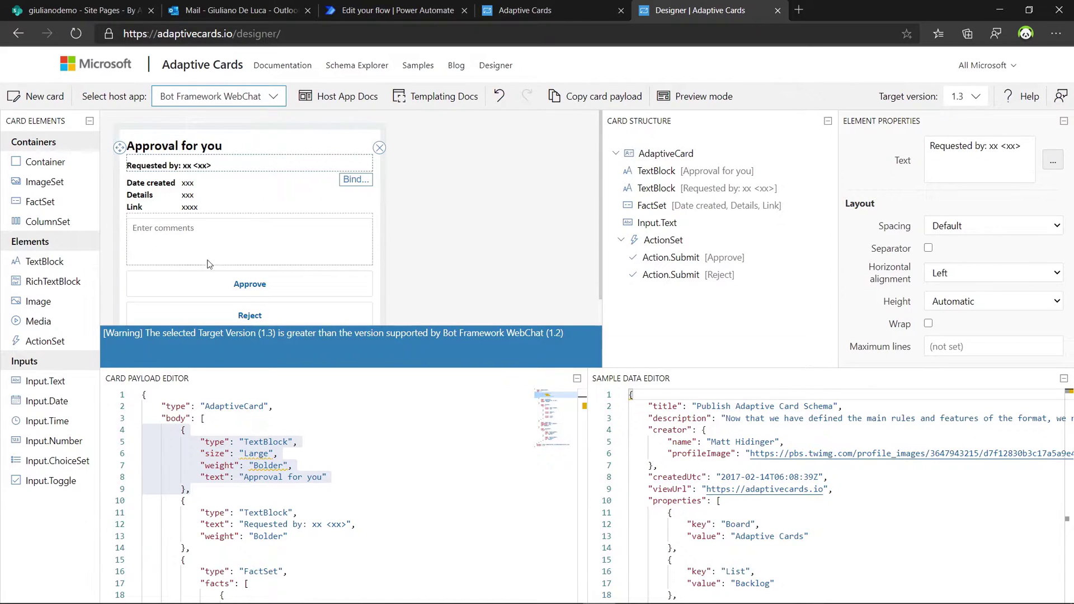
left_click(405, 193)
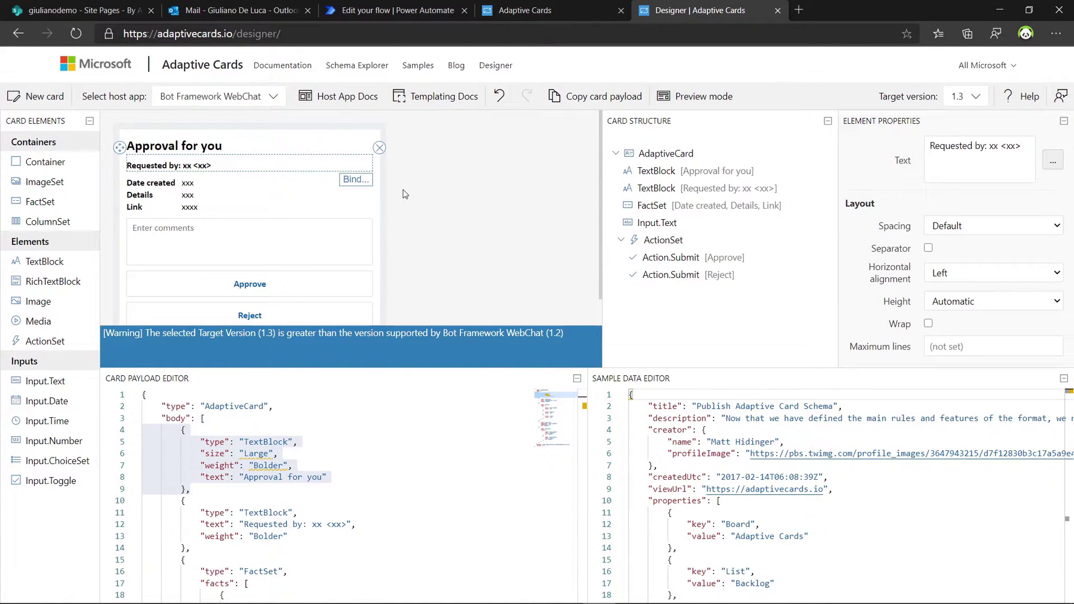
Inspect the card's text blocks and FactSet, and try appending "fvjvfbvjbv" to the "Requested by" text before removing it.
left_click(253, 143)
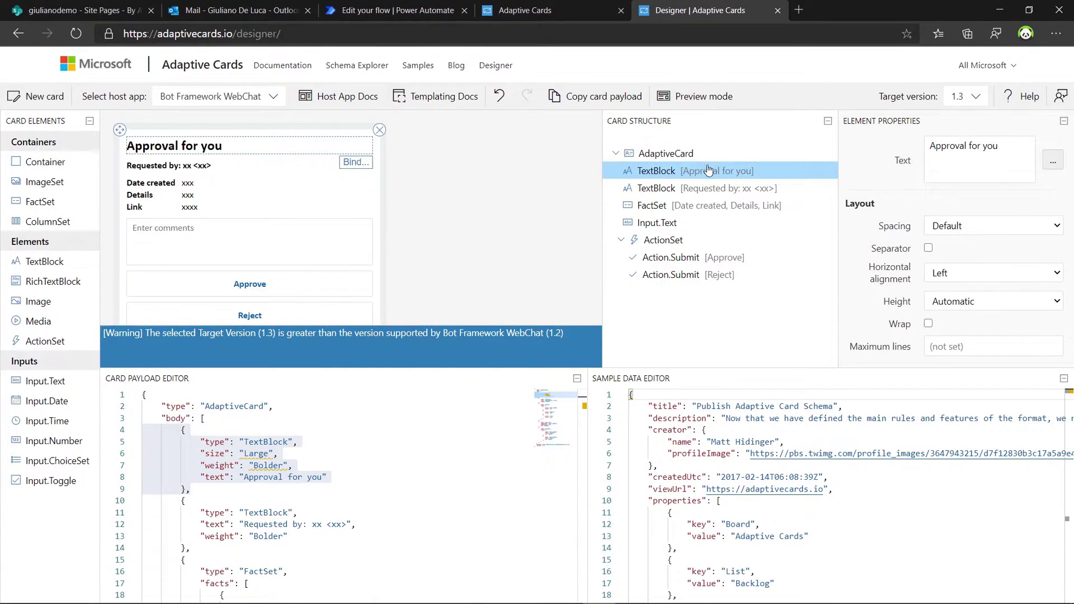
left_click(188, 189)
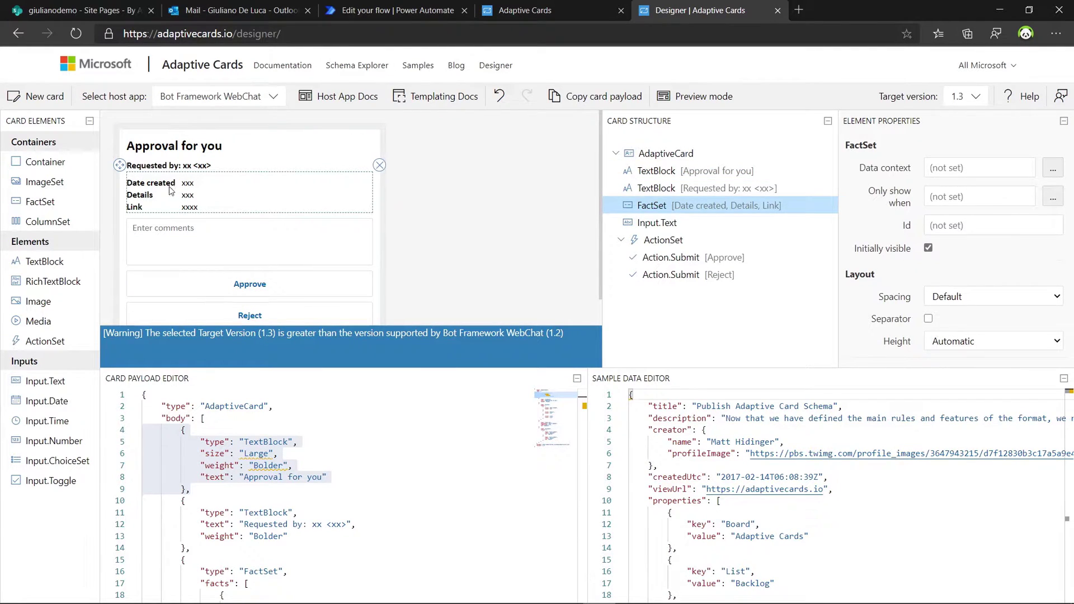
left_click(174, 169)
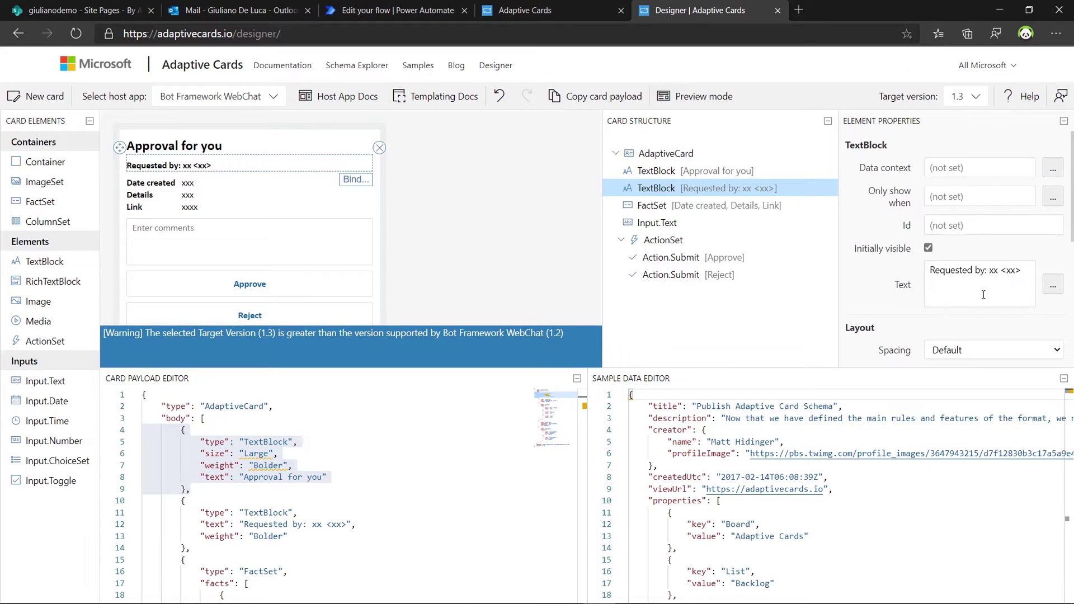
left_click(1027, 277)
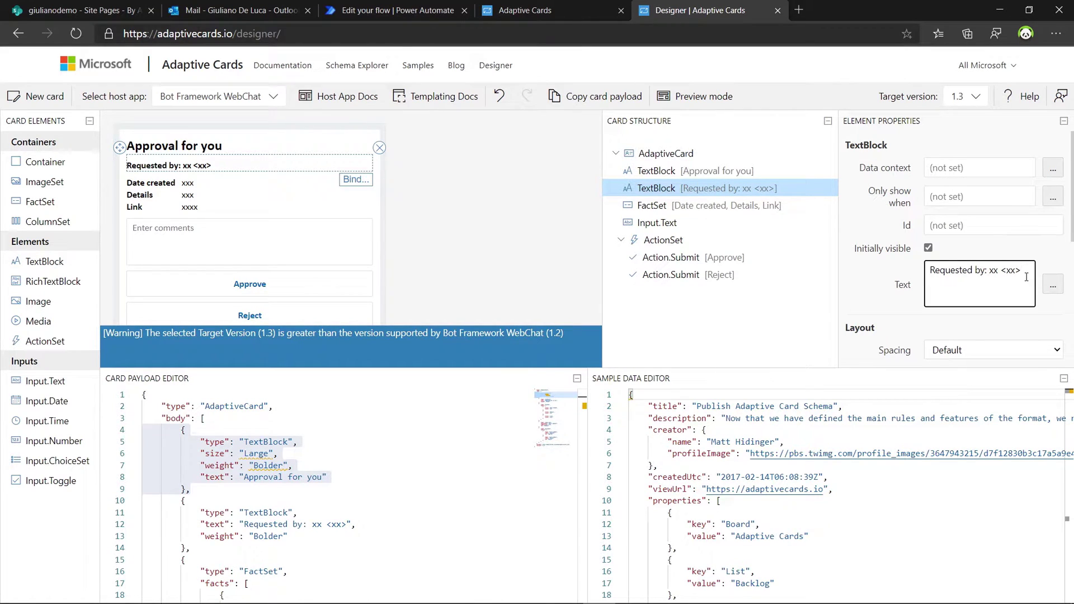
type("fvjvf")
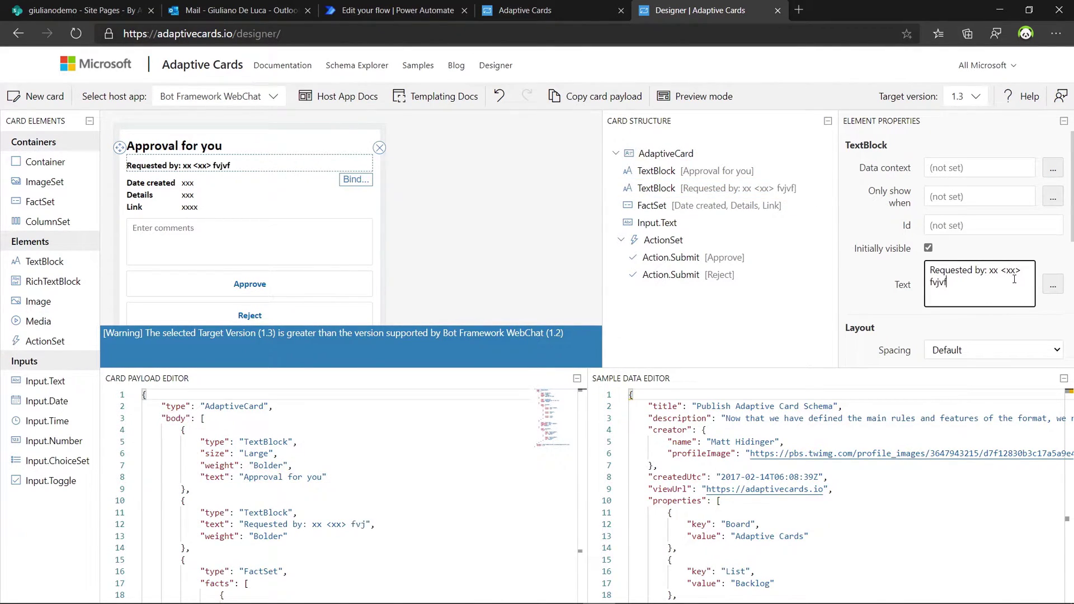
type("bvjbv")
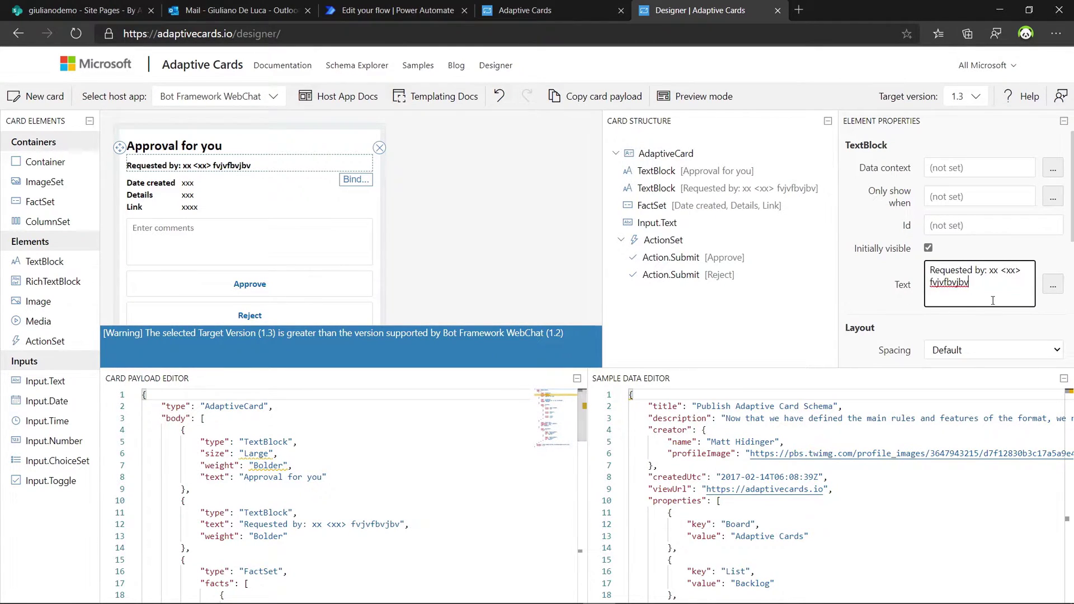
double_click(952, 281)
key("BackSpace")
key("BackSpace")
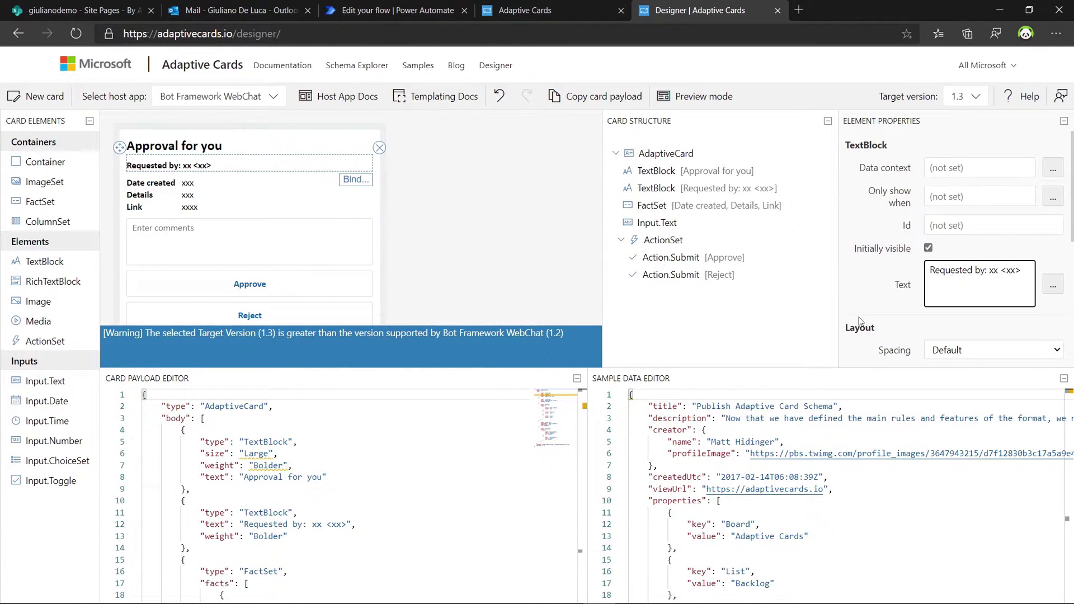
Copy the complete card payload JSON and paste it as the Adaptive Card action's message in the Power Automate flow.
left_click(452, 479)
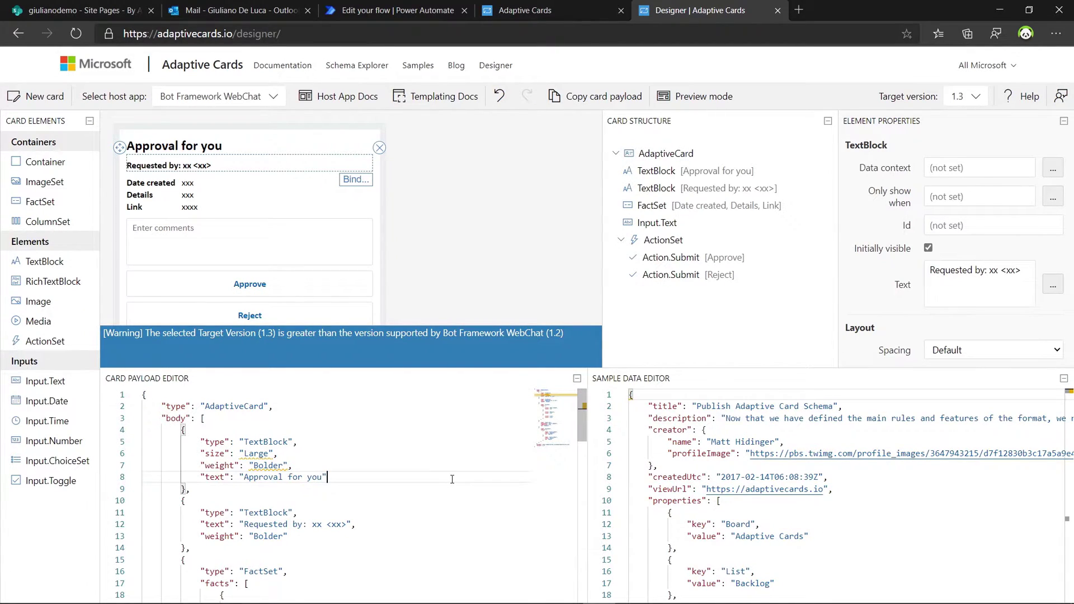
key("ctrl+a")
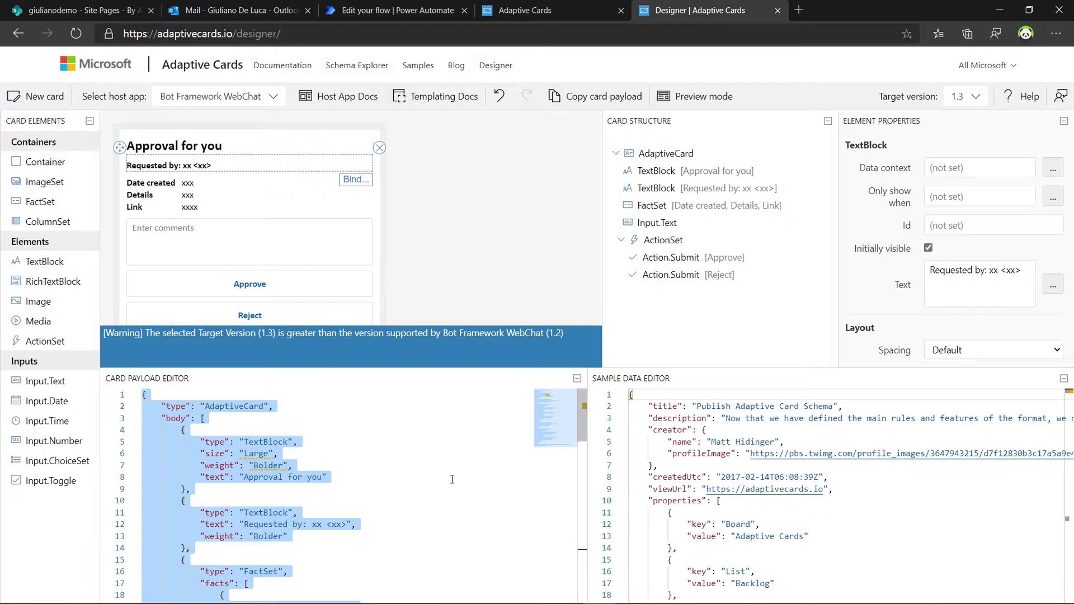
left_click(405, 16)
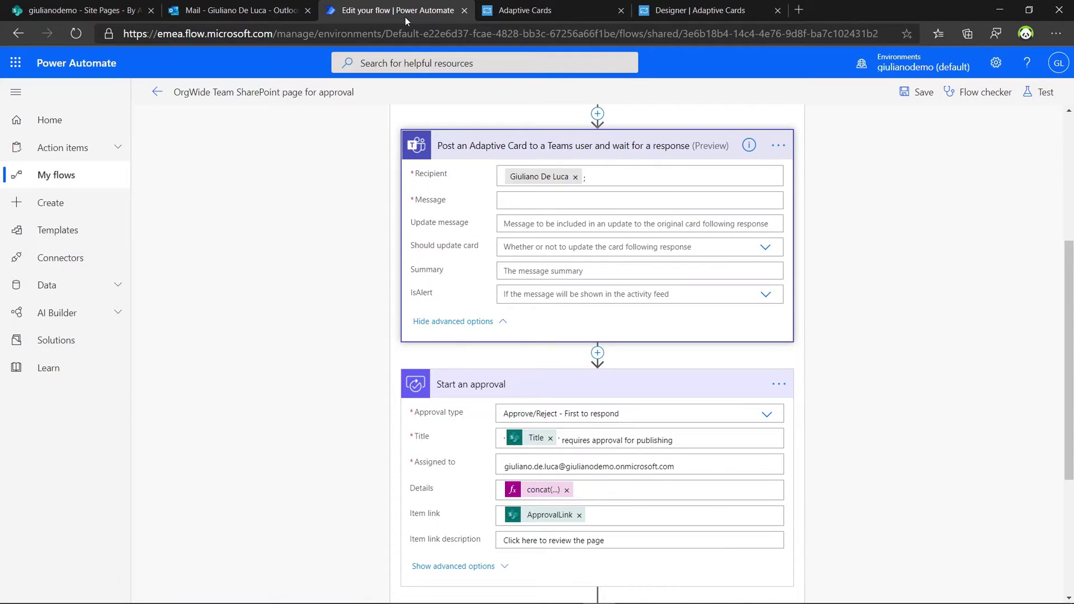
left_click(573, 202)
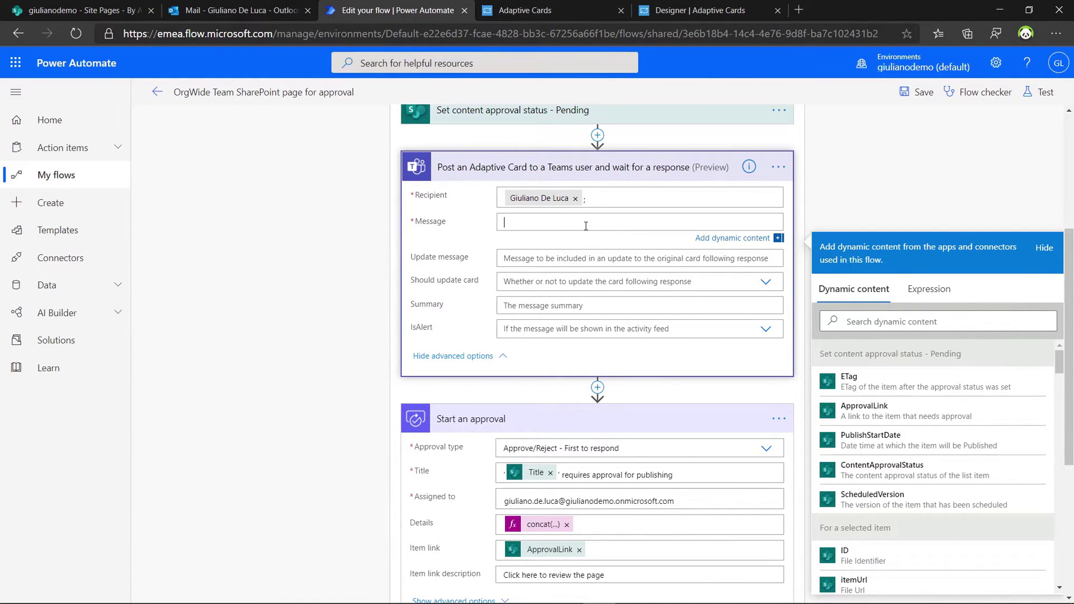
key("ctrl+v")
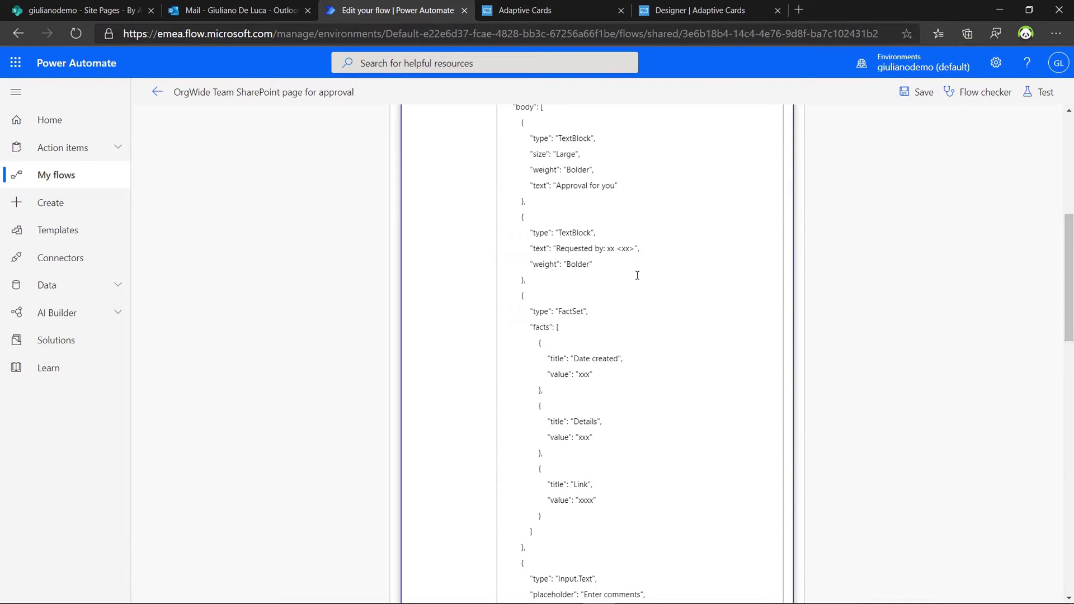
Read through the pasted card JSON, from its text blocks to the Approve and Reject submit actions.
key("Down")
key("Down")
key("Down")
key("Down")
key("Down")
key("Down")
key("Down")
key("Down")
key("Down")
key("Down")
key("Down")
key("Down")
key("Down")
key("Down")
key("Down")
key("Down")
key("Down")
key("Down")
key("Down")
key("Down")
key("Down")
key("Down")
key("Down")
key("Down")
key("Down")
key("Down")
key("Down")
key("Down")
key("Down")
key("Down")
key("Down")
key("Down")
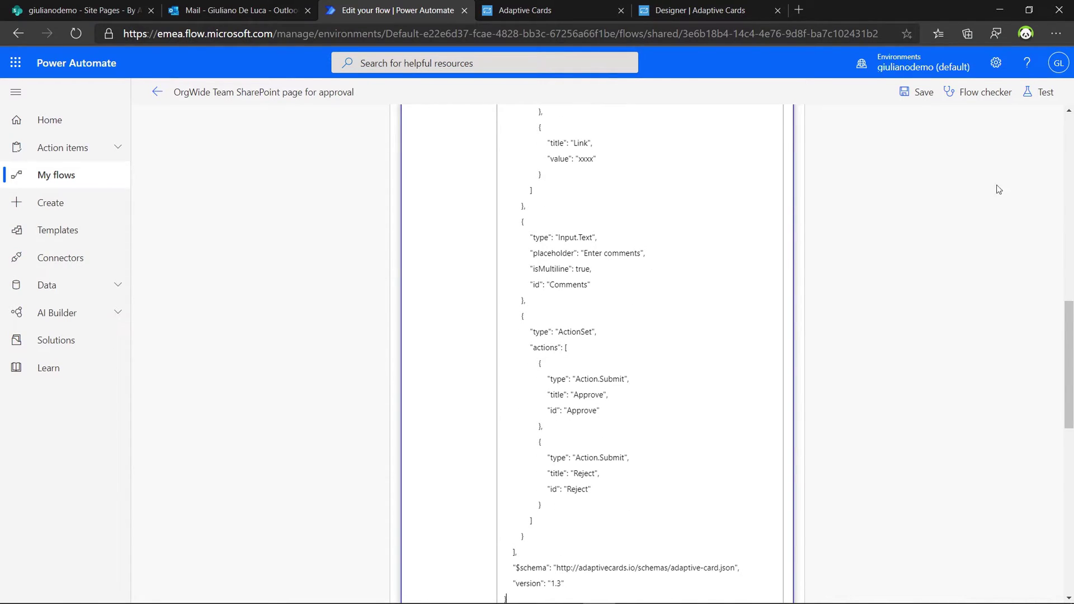
scroll(1071, 407, "down", 4)
scroll(620, 312, "up", 9)
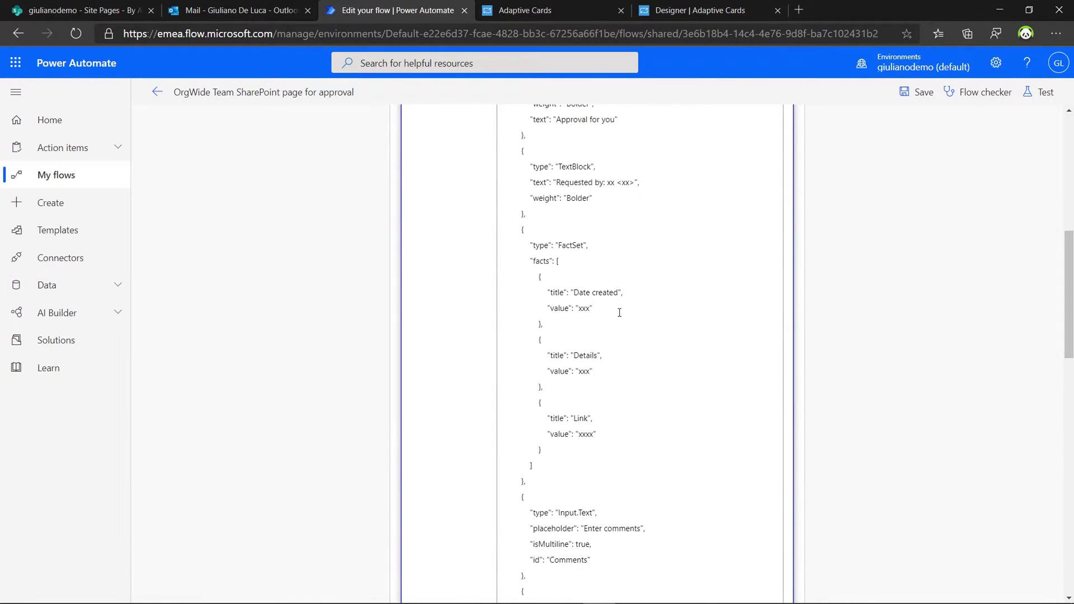
Examine the static text and placeholder values in the card JSON and browse the dynamic content available to fill them.
double_click(584, 373)
double_click(585, 308)
double_click(595, 120)
left_click_drag(595, 121, 606, 122)
scroll(858, 197, "down", 10)
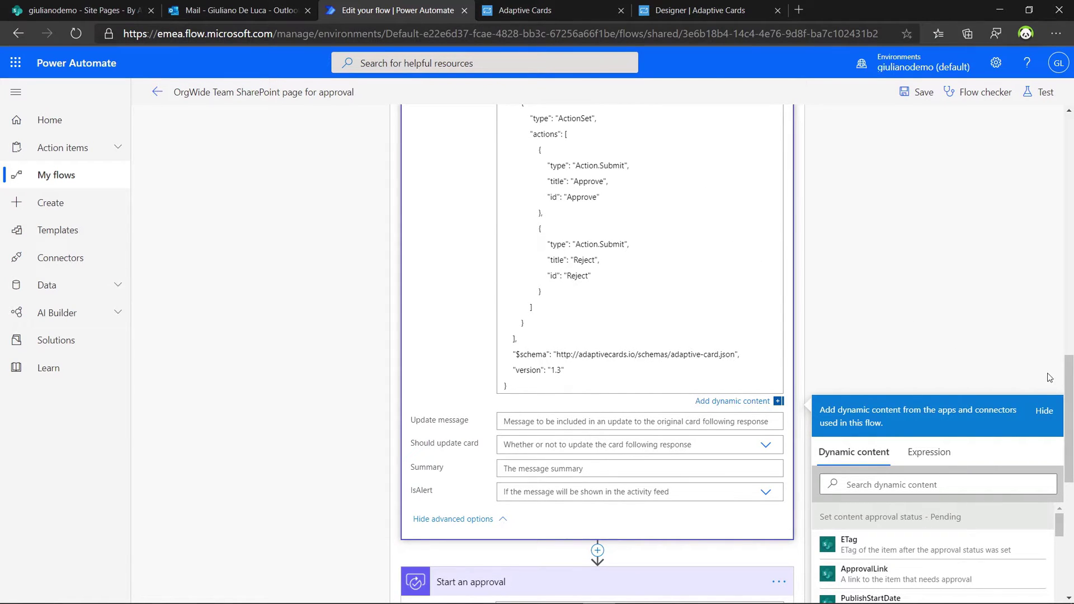
left_click_drag(1069, 387, 1071, 255)
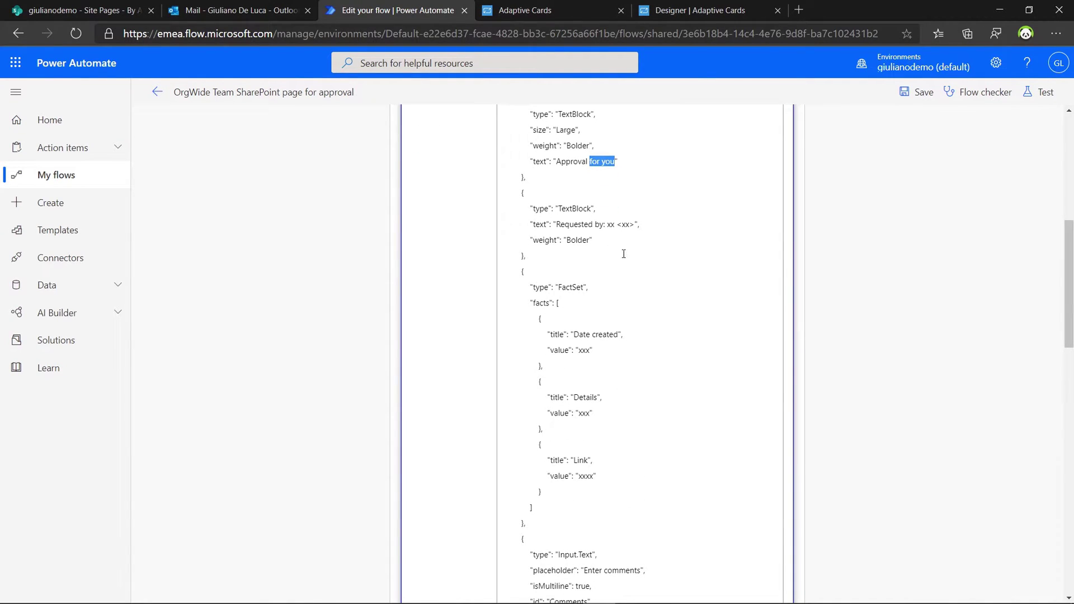
double_click(584, 350)
left_click_drag(1072, 288, 1073, 423)
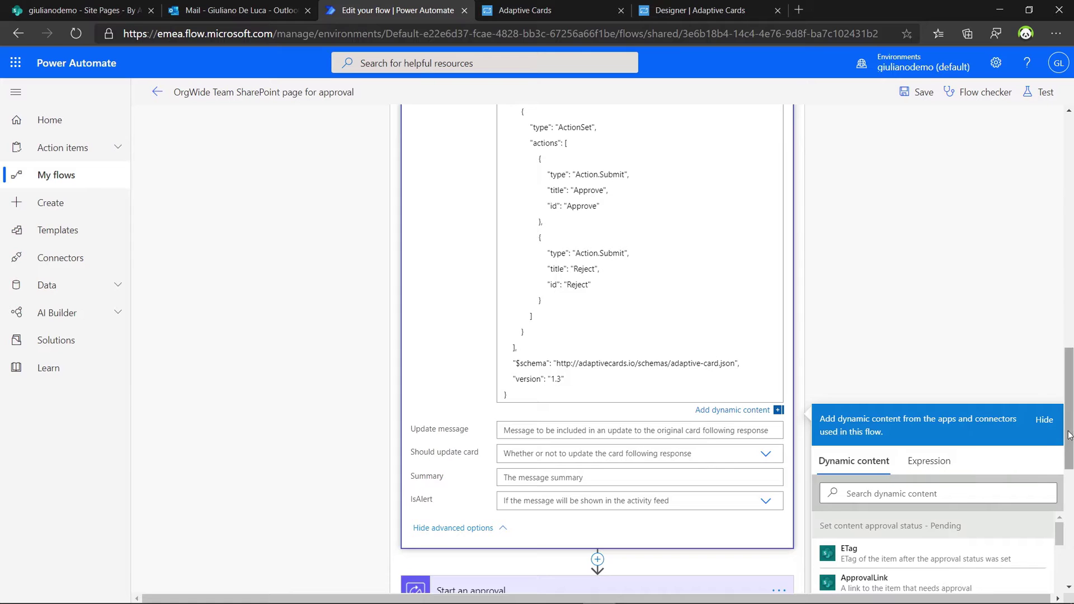
scroll(999, 436, "down", 1)
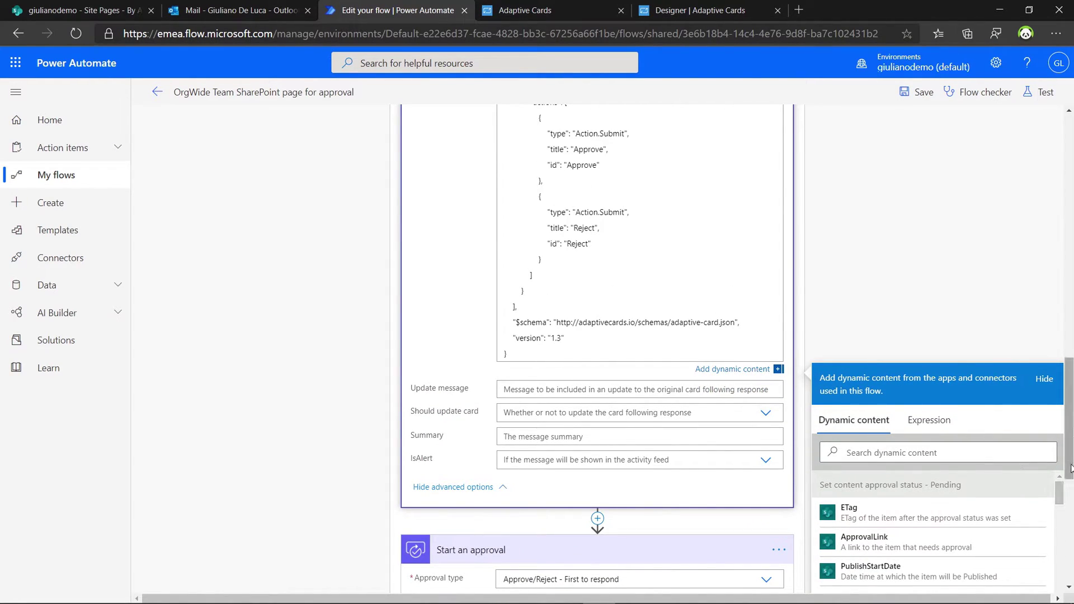
scroll(1070, 470, "down", 4)
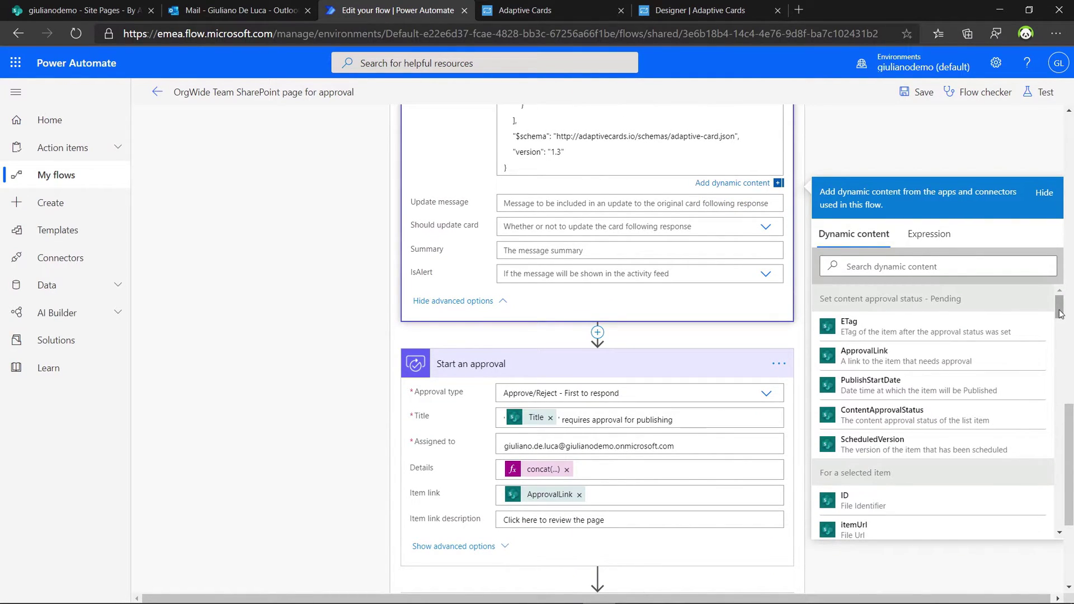
left_click_drag(1061, 314, 1061, 313)
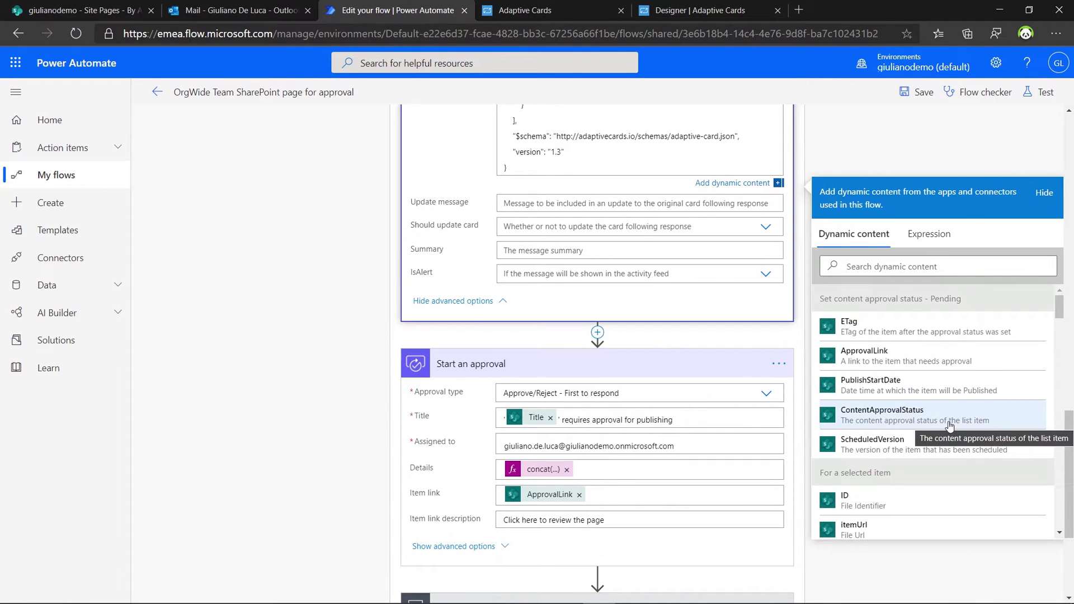
left_click_drag(1059, 312, 1059, 336)
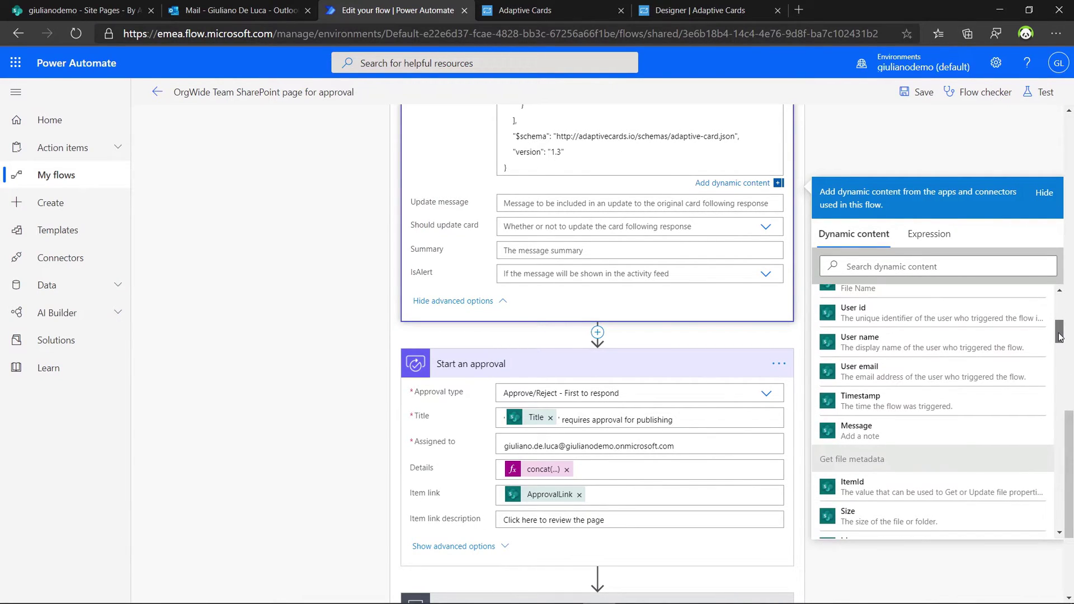
left_click_drag(1059, 333, 1059, 312)
Replace the two xx placeholders in the "Requested by" text with the Modified By DisplayName and Modified By Email dynamic values.
left_click_drag(1071, 428, 1070, 230)
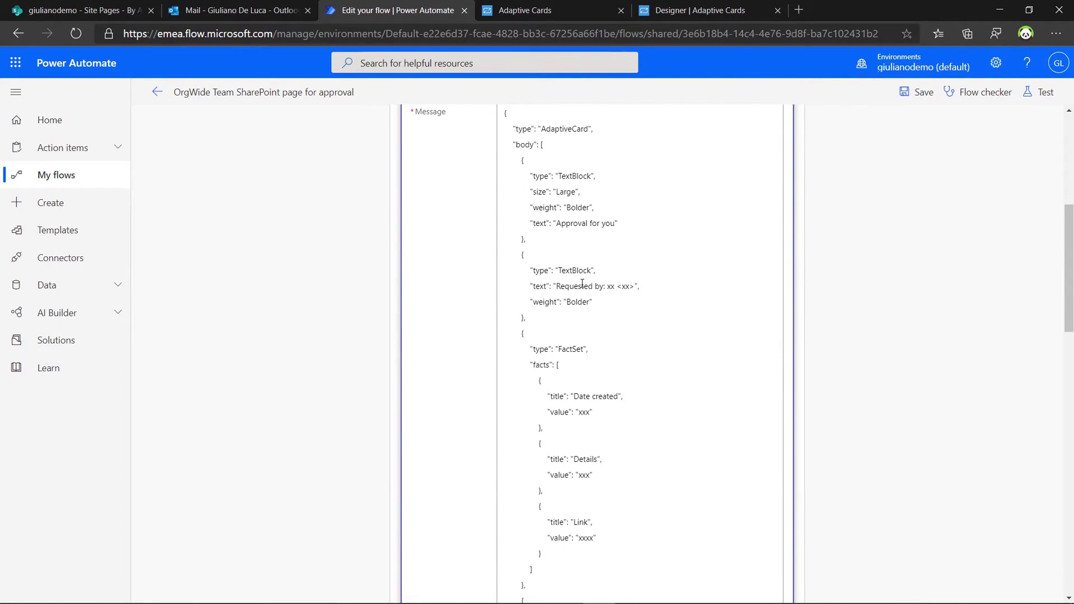
left_click(613, 286)
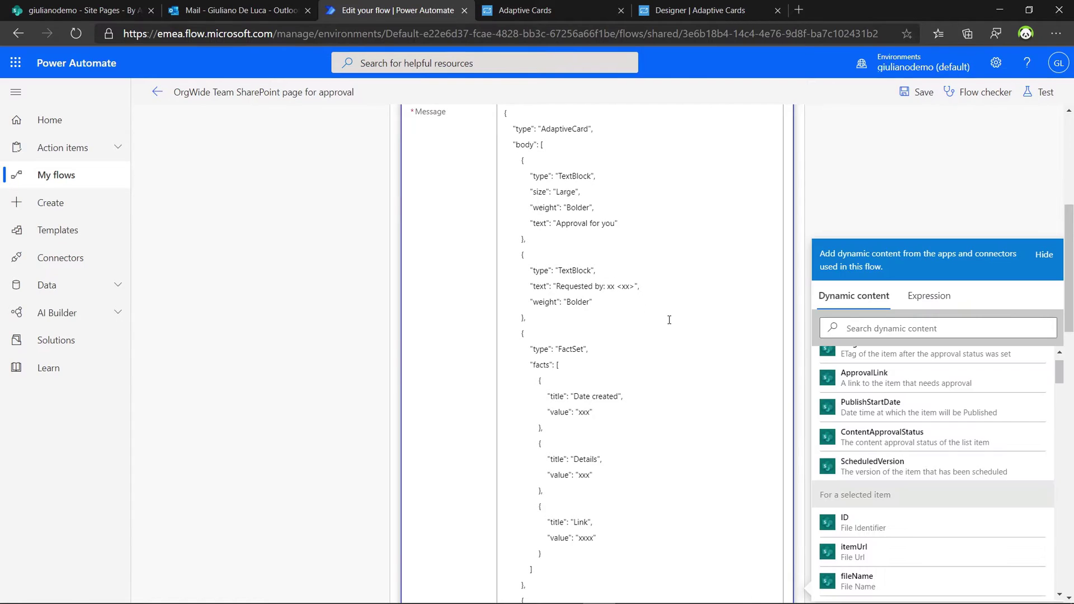
key("BackSpace")
key("BackSpace")
key("BackSpace")
left_click_drag(1062, 378, 1063, 395)
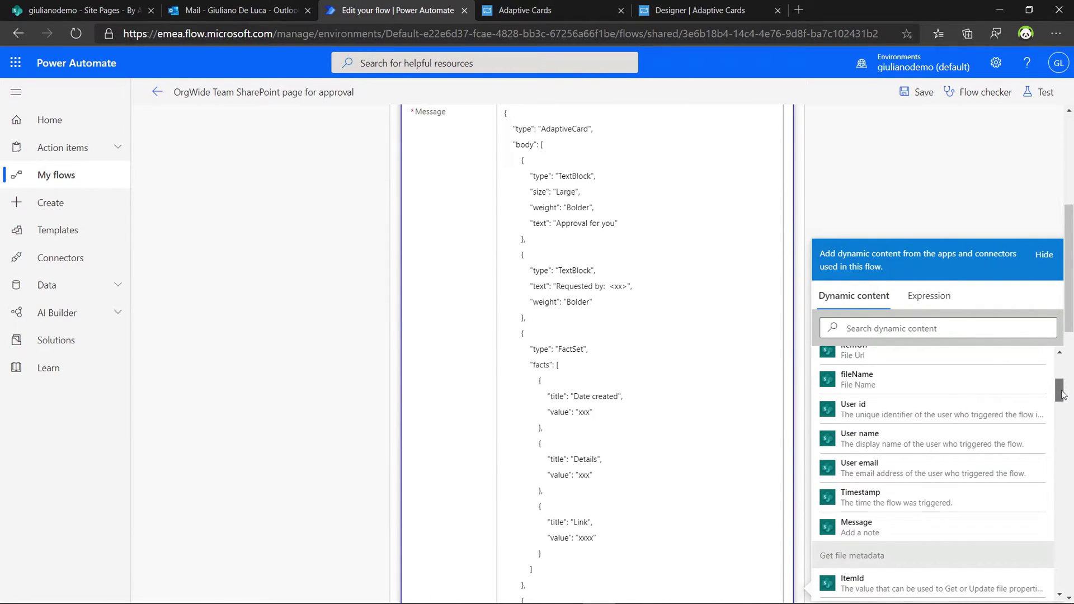
left_click_drag(1062, 394, 1061, 448)
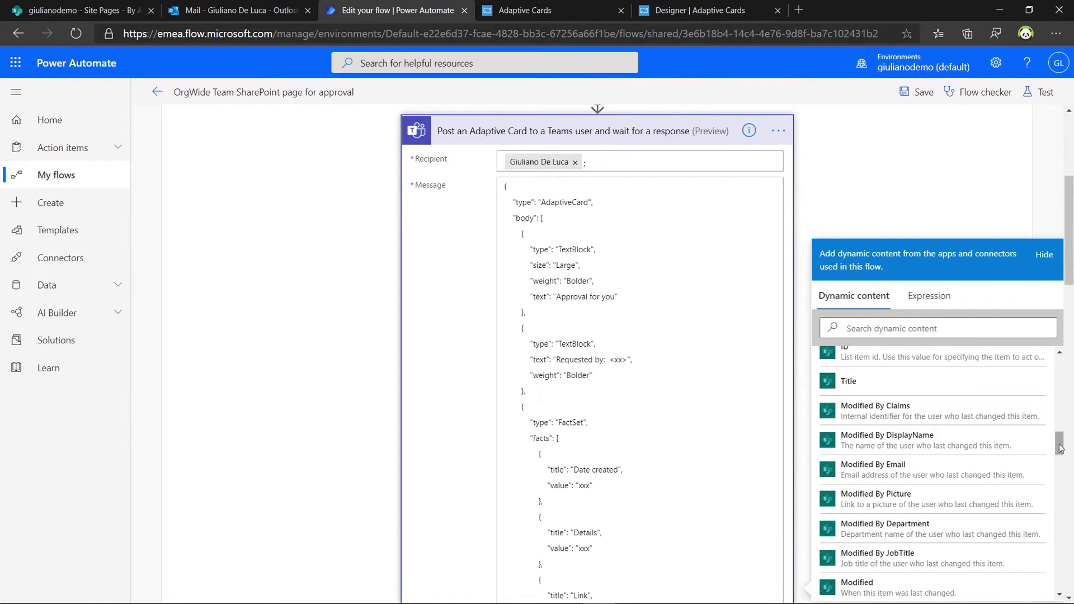
left_click(962, 444)
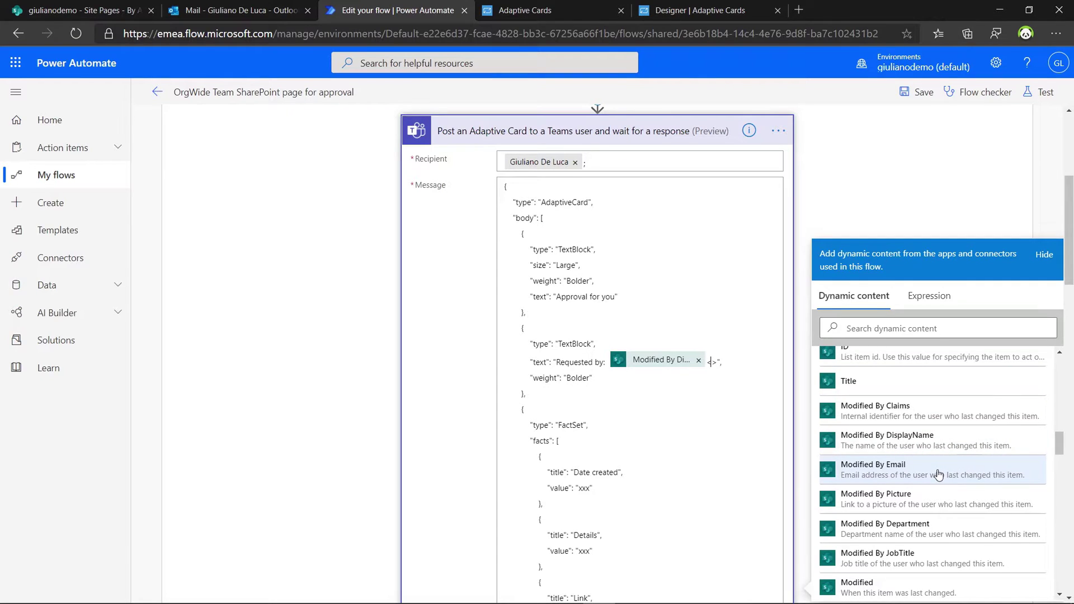
left_click(890, 473)
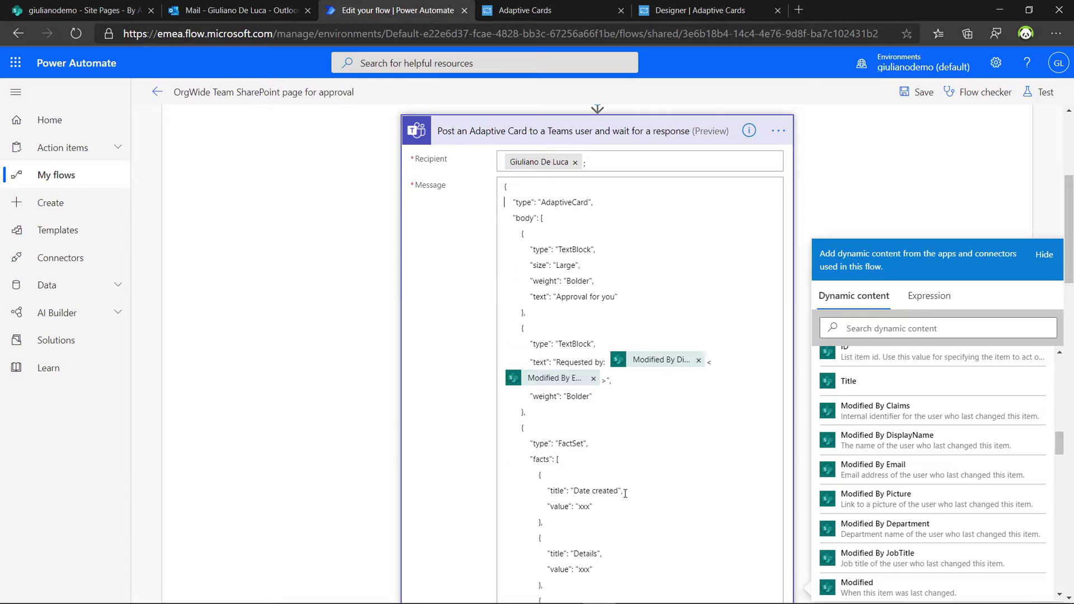
Replace the xxx value of the "Date created" fact with the Modified dynamic value.
left_click(588, 506)
key("BackSpace")
left_click_drag(1060, 449, 1060, 463)
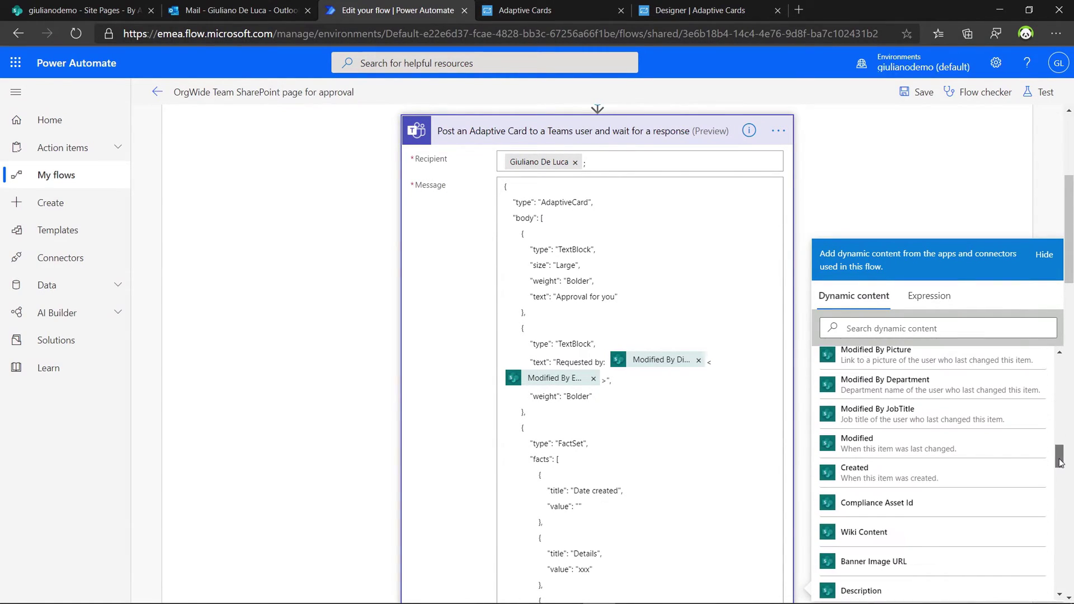
left_click(869, 447)
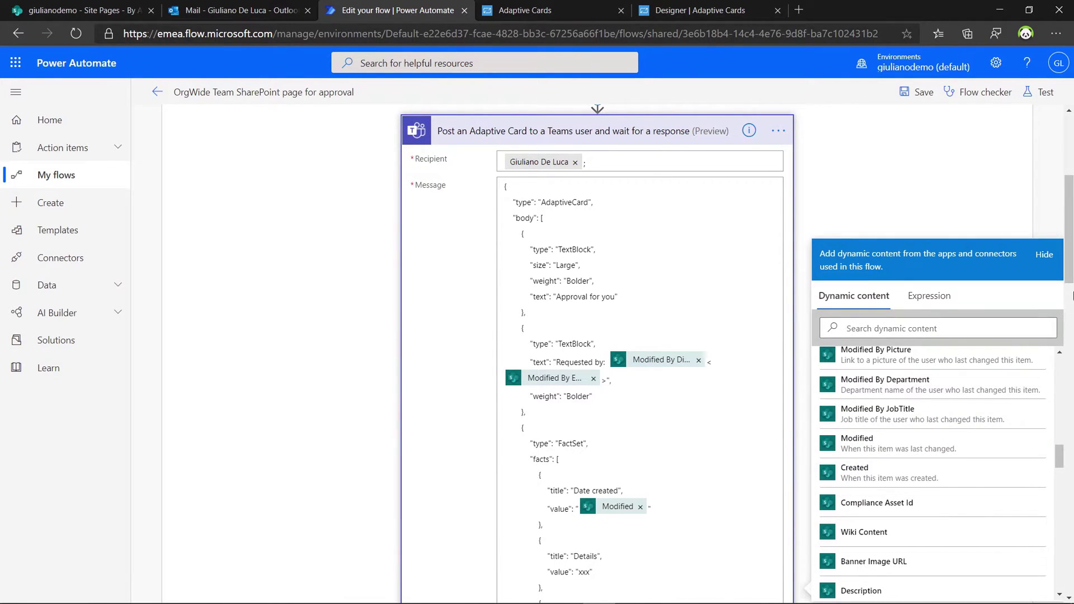
Replace the xxx value of the "Details" fact with the Title dynamic value from Get file properties.
left_click_drag(1070, 274, 1070, 321)
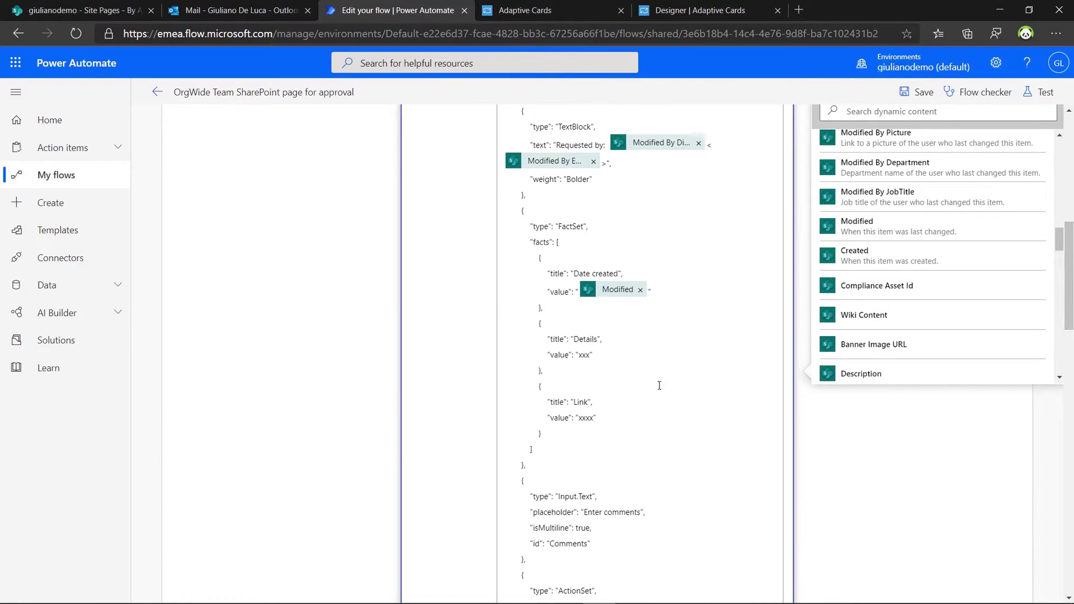
key("BackSpace")
key("BackSpace")
left_click(914, 329)
type("Title")
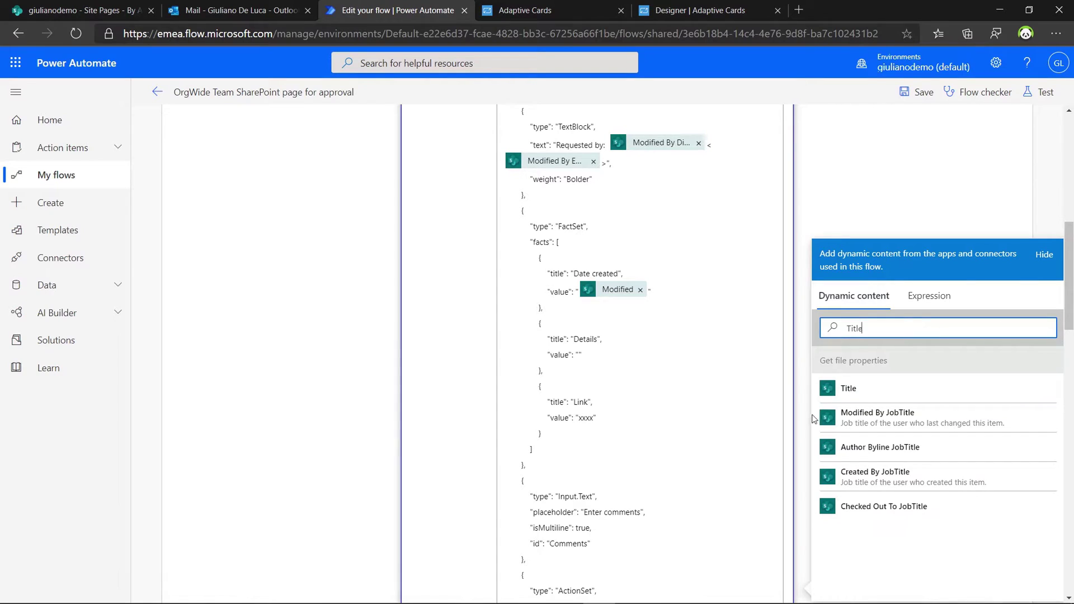
left_click(849, 390)
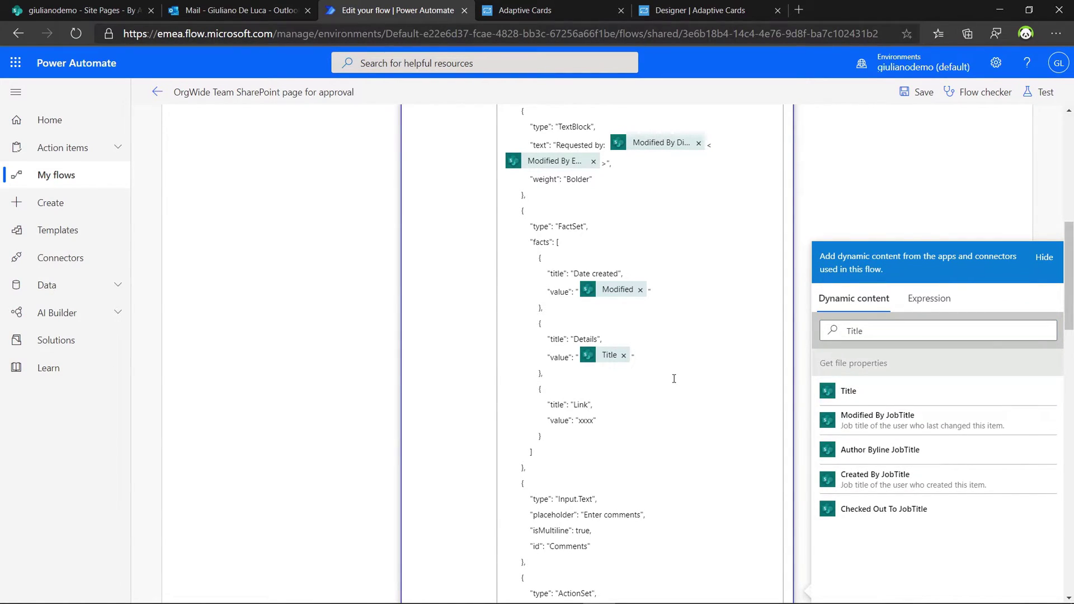
Complete the "Details" fact value around the Title token so it reads "The News [Title] has been submitted for approval".
scroll(674, 379, "up", 3)
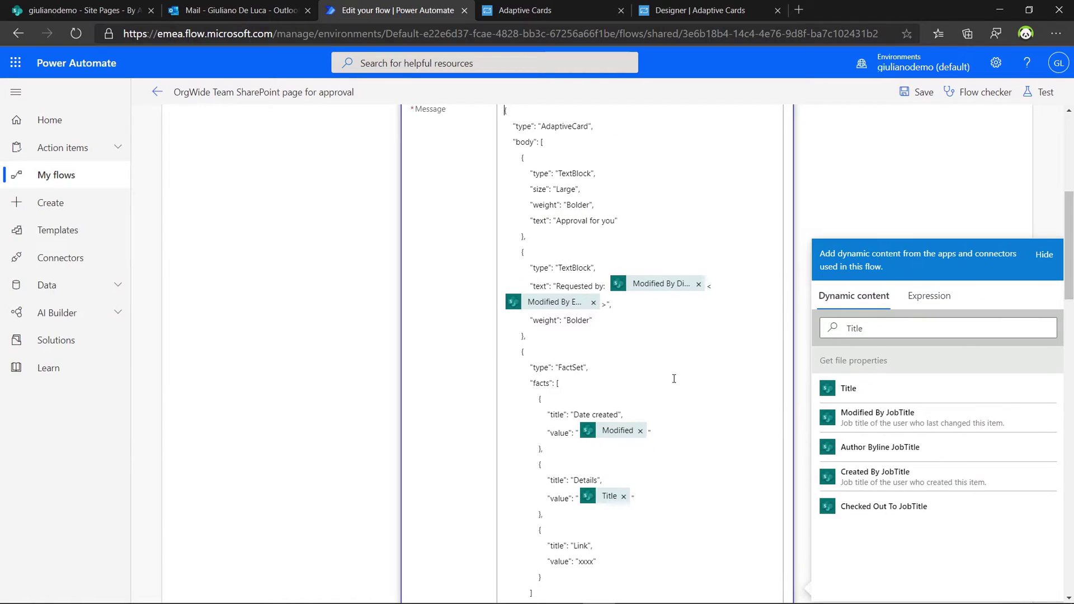
left_click(579, 495)
type("The News")
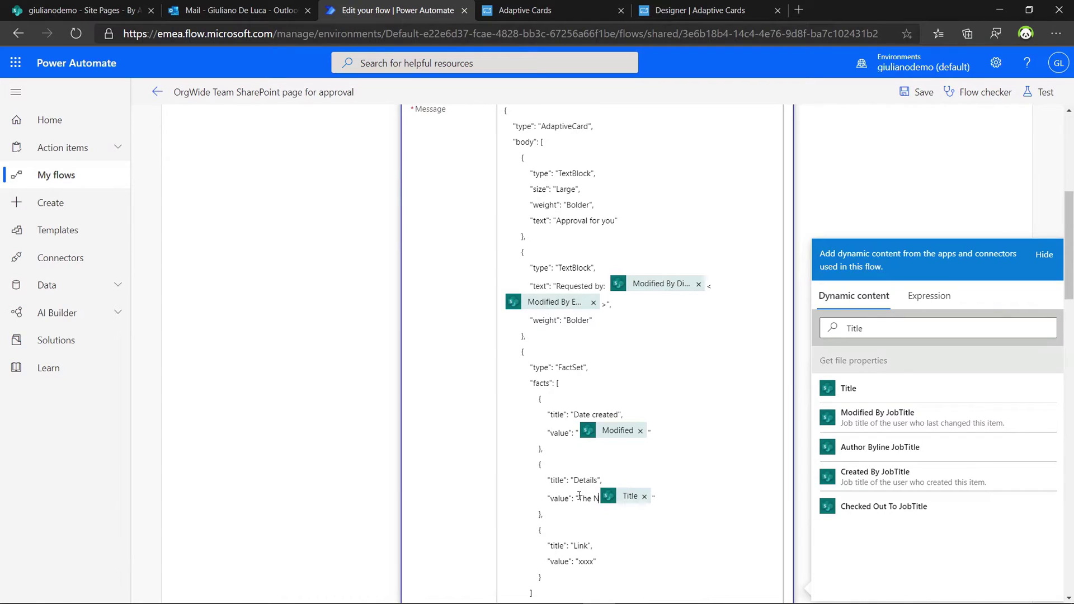
type(" Title ")
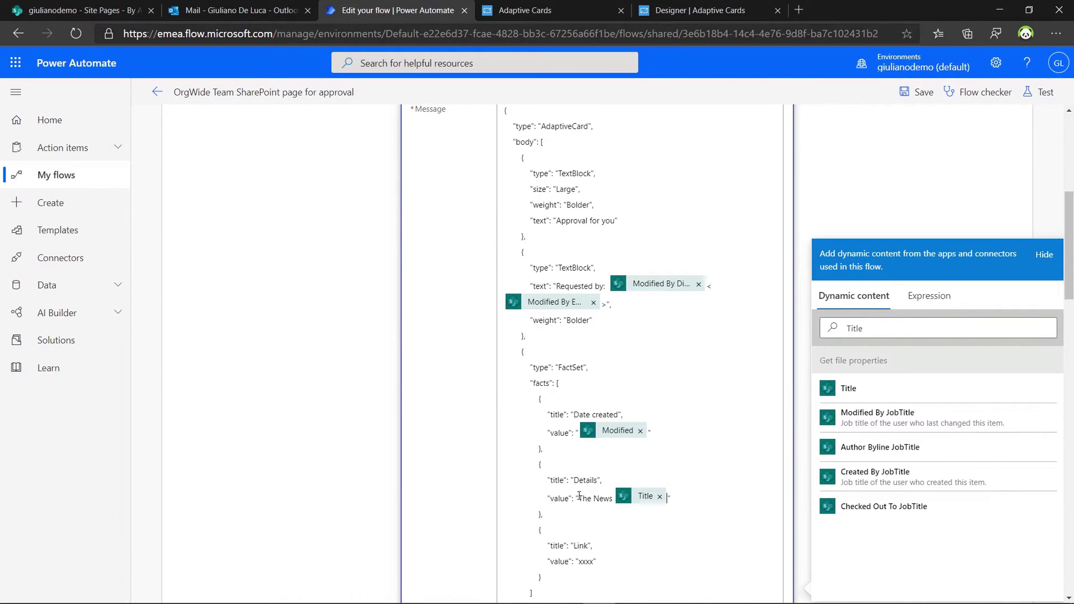
type("has been submitted for approval")
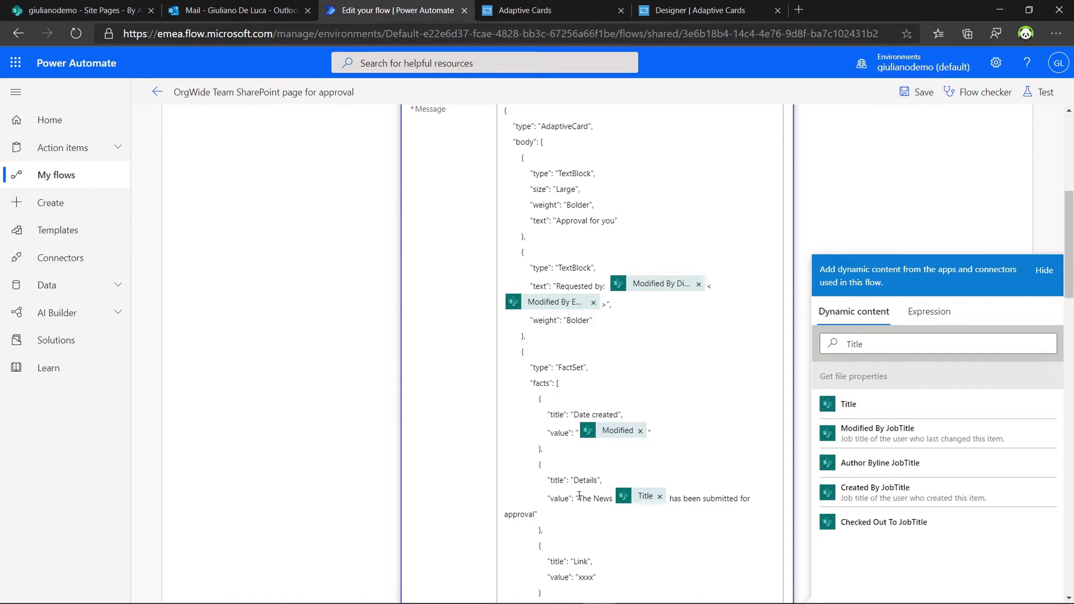
Replace the xxxx value of the "Link" fact with the Link to item dynamic value from Get file properties.
double_click(583, 576)
key("BackSpace")
triple_click(948, 343)
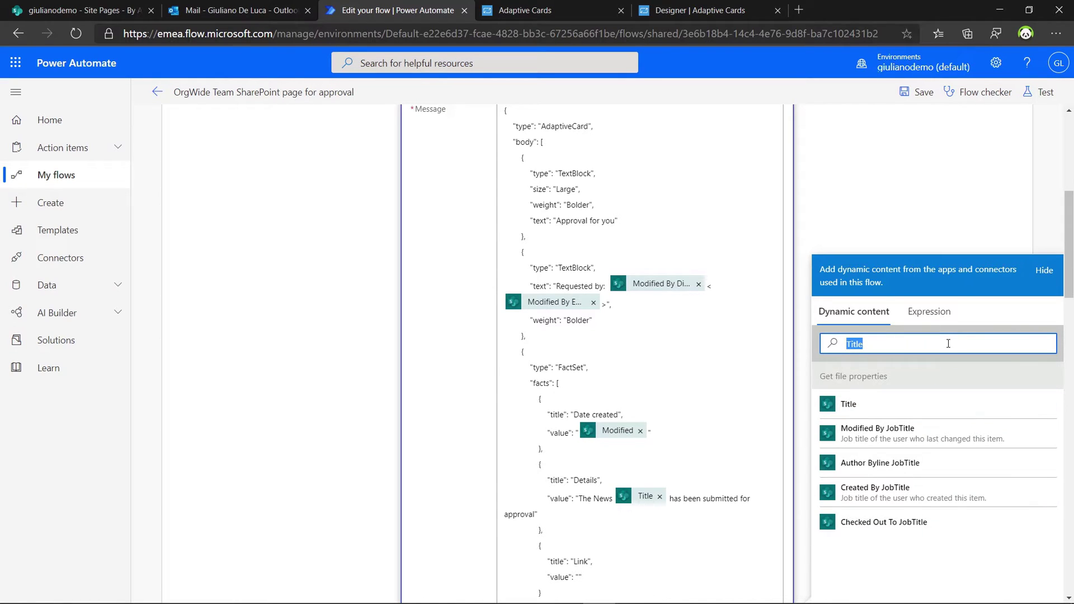
type("link")
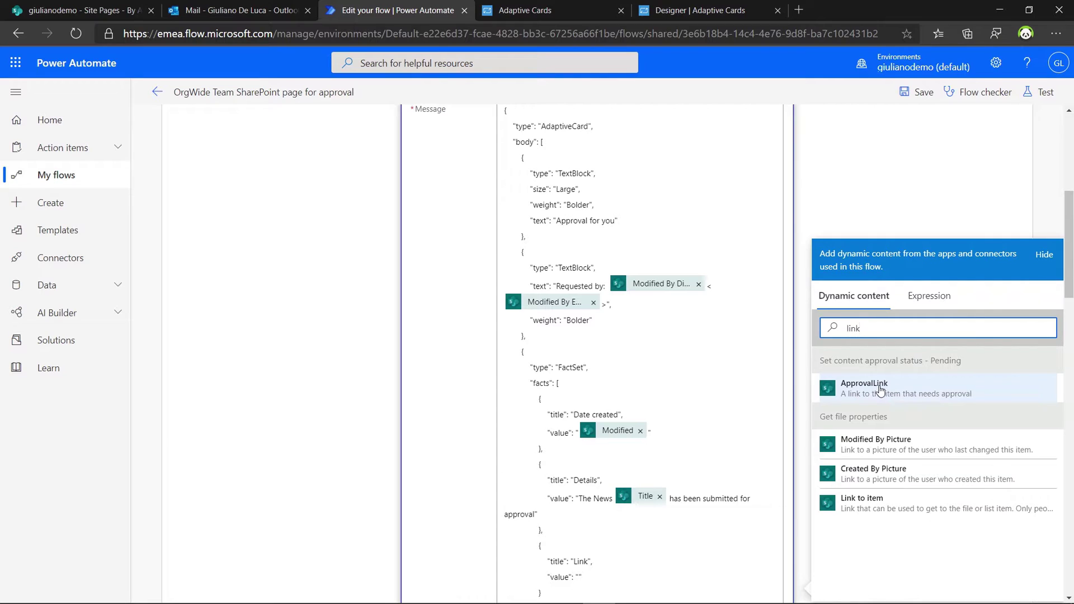
left_click(879, 510)
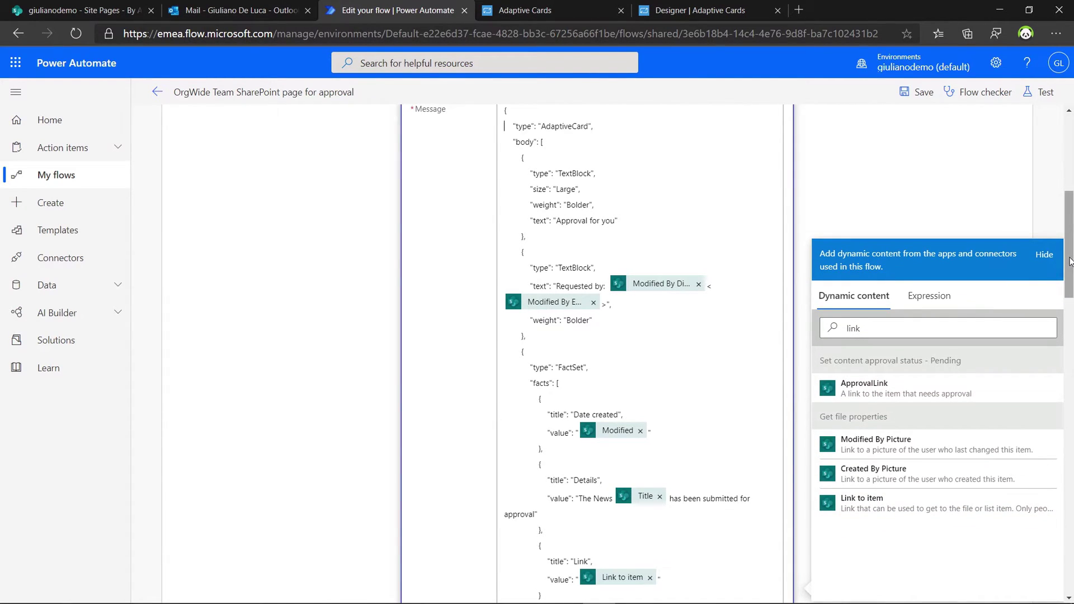
Check the Approve and Reject action ids in the card JSON and remove the stray Modified token after the closing brace.
left_click_drag(1069, 261, 1069, 350)
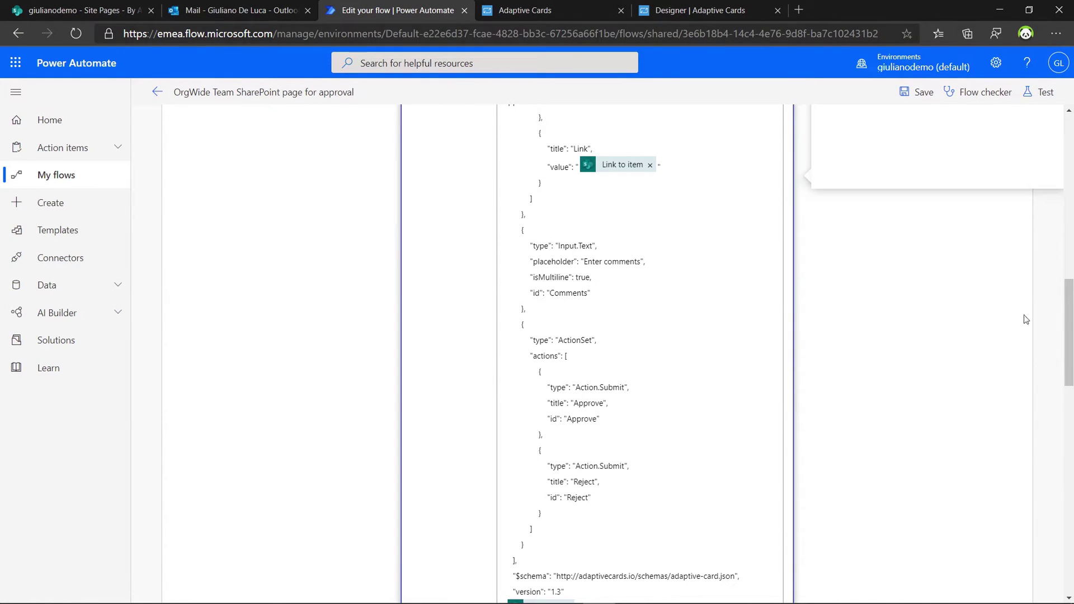
left_click_drag(1069, 346, 1070, 374)
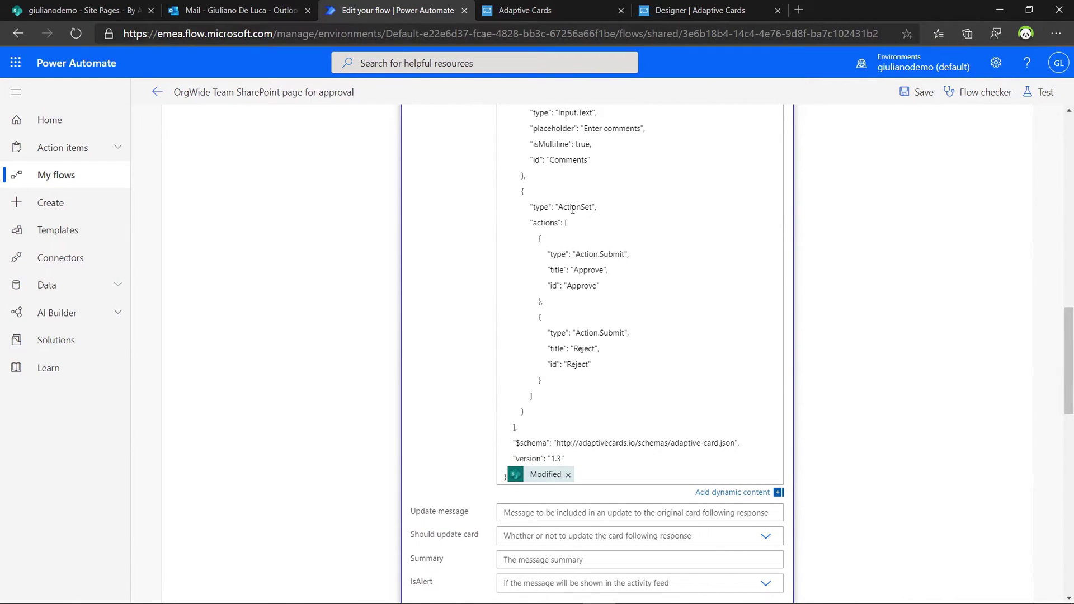
double_click(580, 286)
double_click(579, 364)
left_click(567, 475)
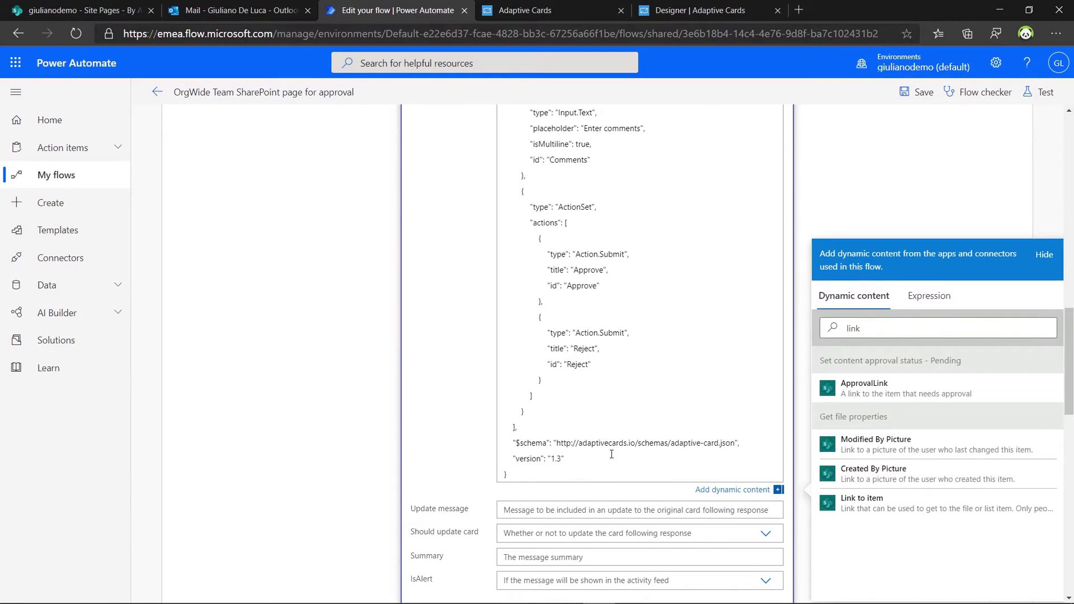
Enter "Thank you your decision is submitted" as the Adaptive Card action's update message.
scroll(1072, 393, "down", 2)
mouse_move(1073, 393)
left_mouse_down()
mouse_move(1072, 408)
mouse_move(1072, 388)
left_mouse_up()
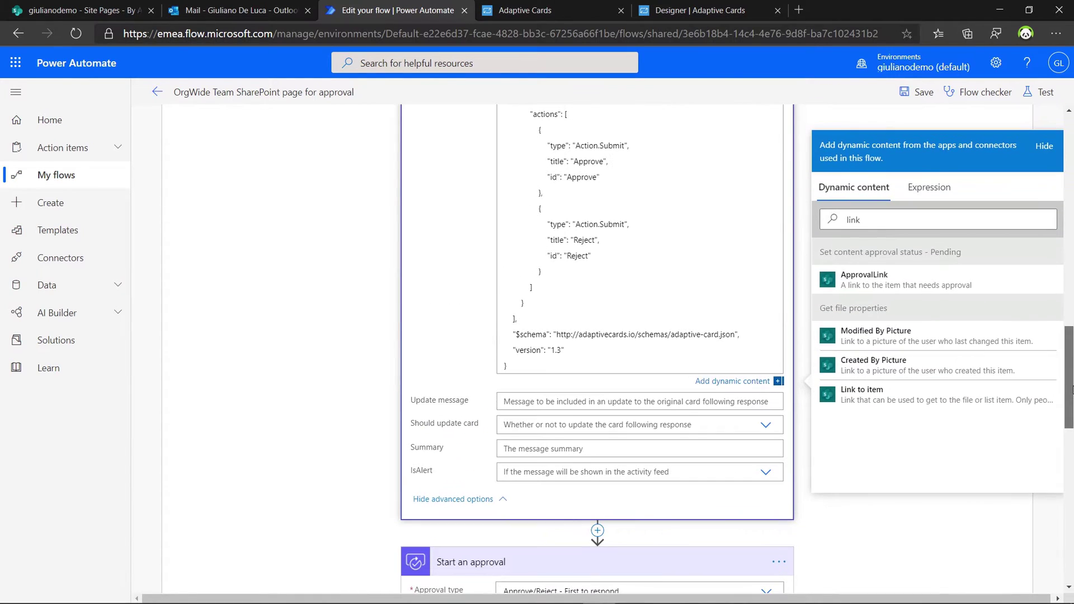
left_click(566, 400)
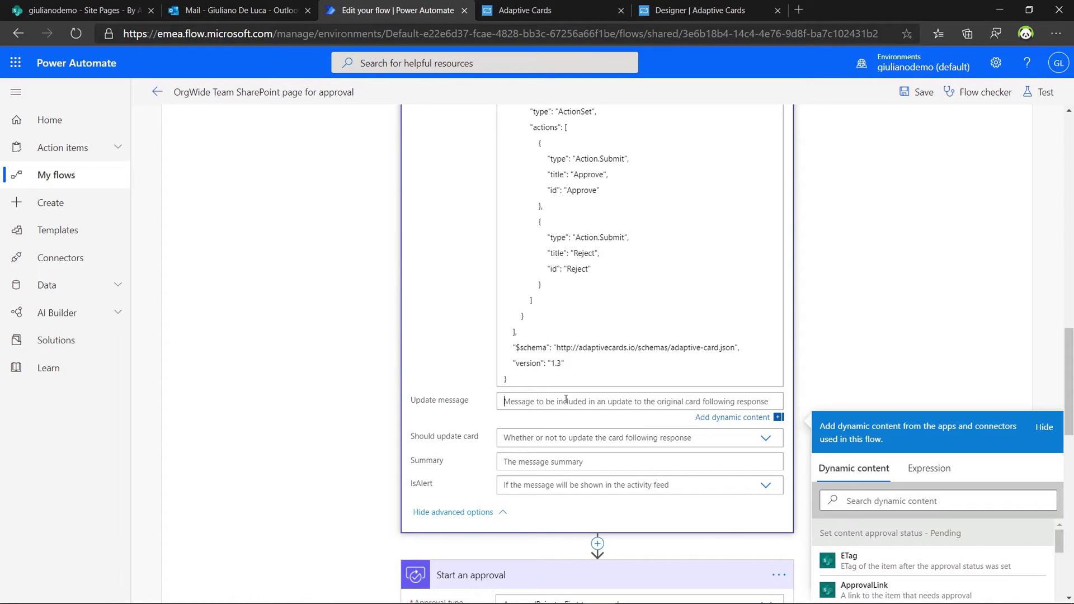
type("Thanks")
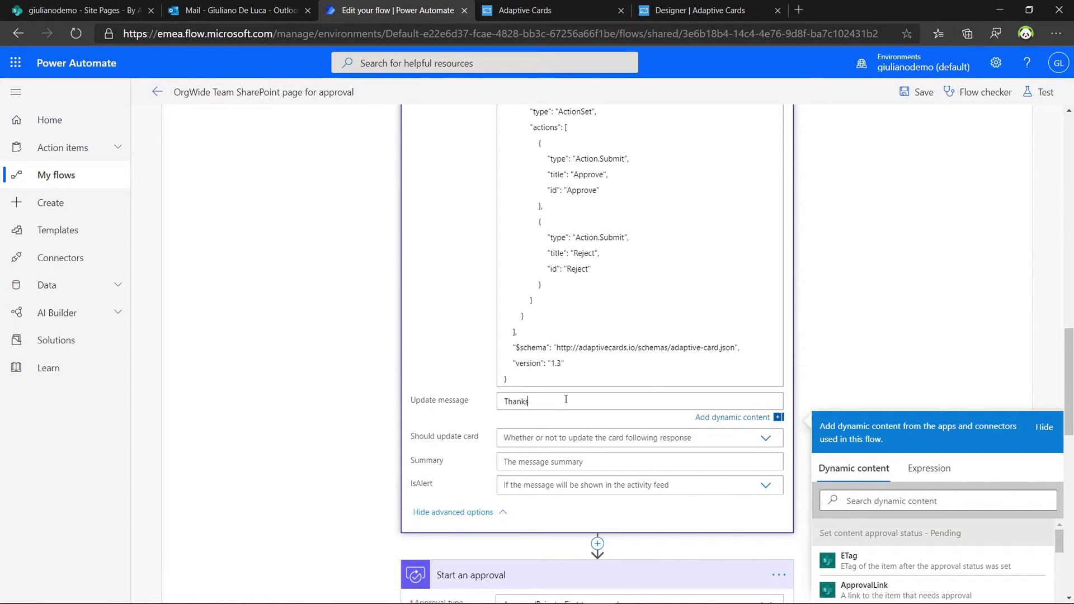
key("BackSpace")
type("you your decision is submitted")
Set the card's "Should update card" option to Yes.
left_click_drag(1071, 344, 1071, 373)
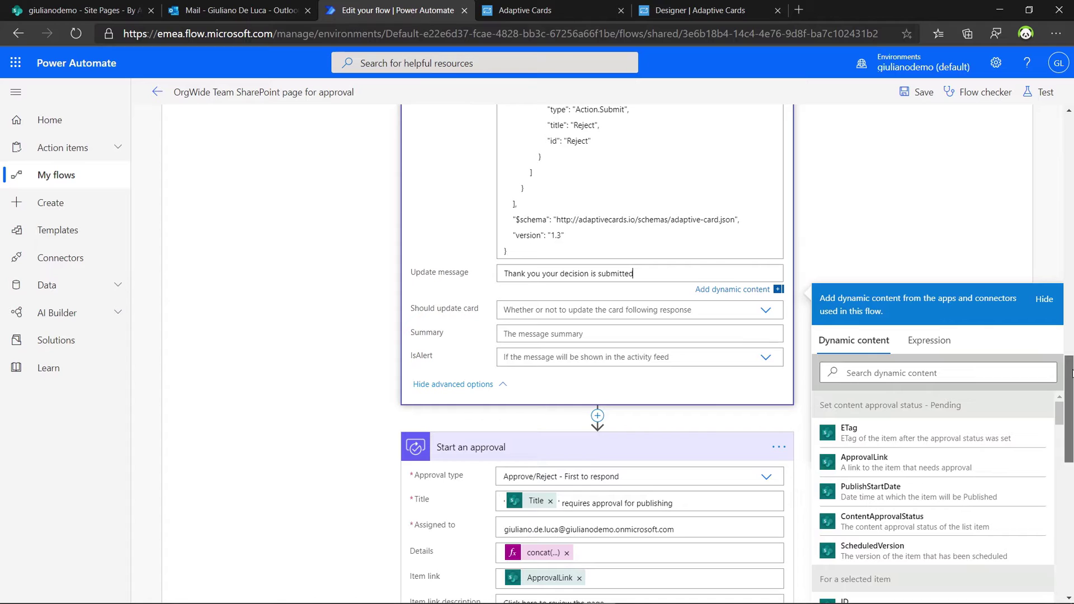
left_click_drag(1071, 374, 1071, 379)
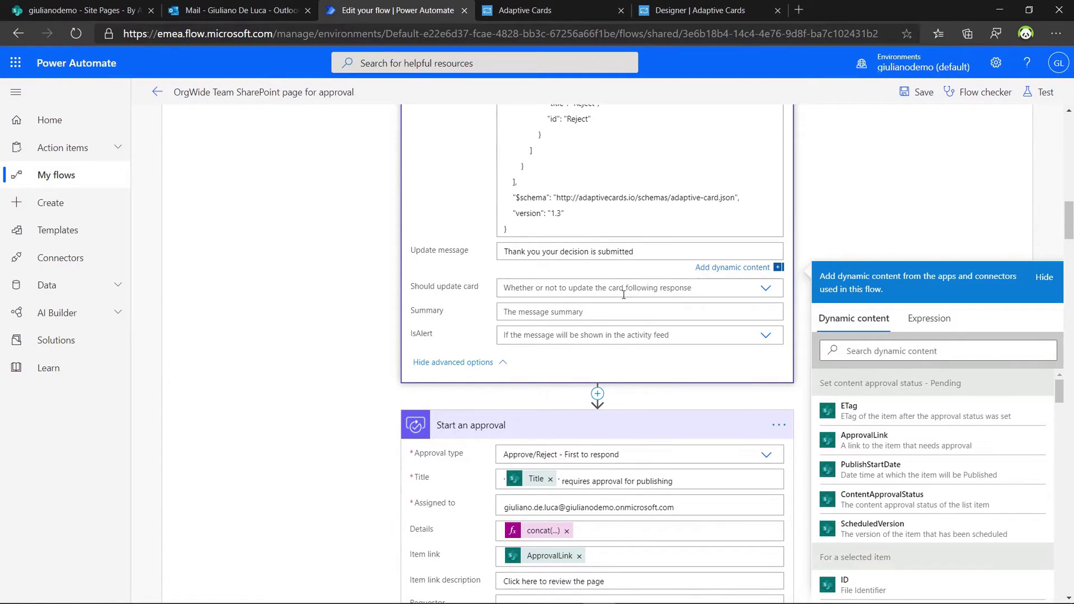
left_click(765, 287)
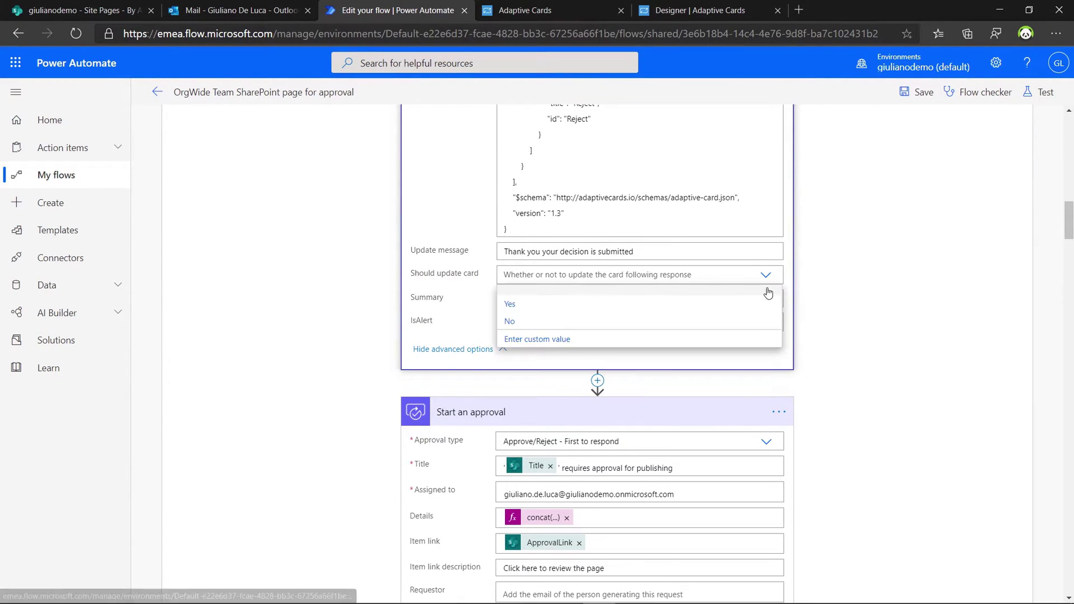
left_click(538, 306)
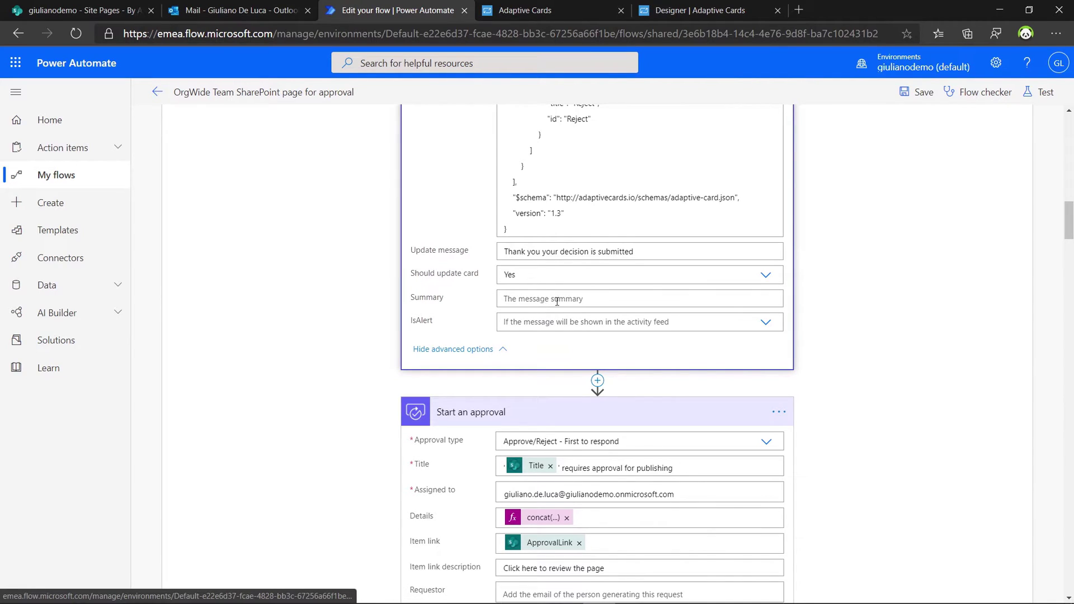
Enter "Approval for you" as the card's message summary and set IsAlert to Yes.
left_click(582, 301)
type("Approval for you")
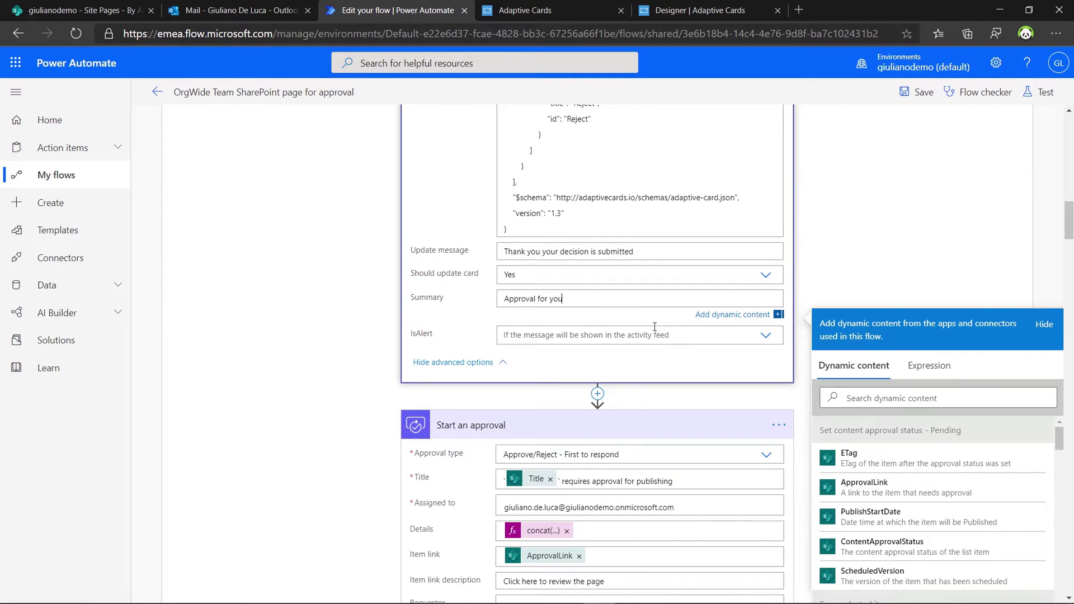
left_click(751, 334)
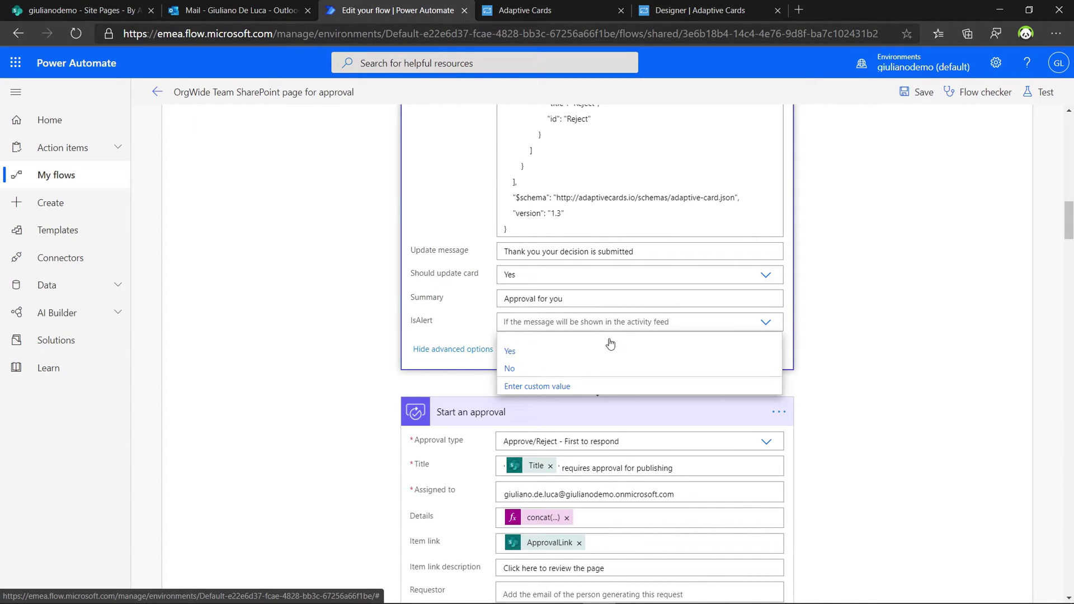
left_click(551, 353)
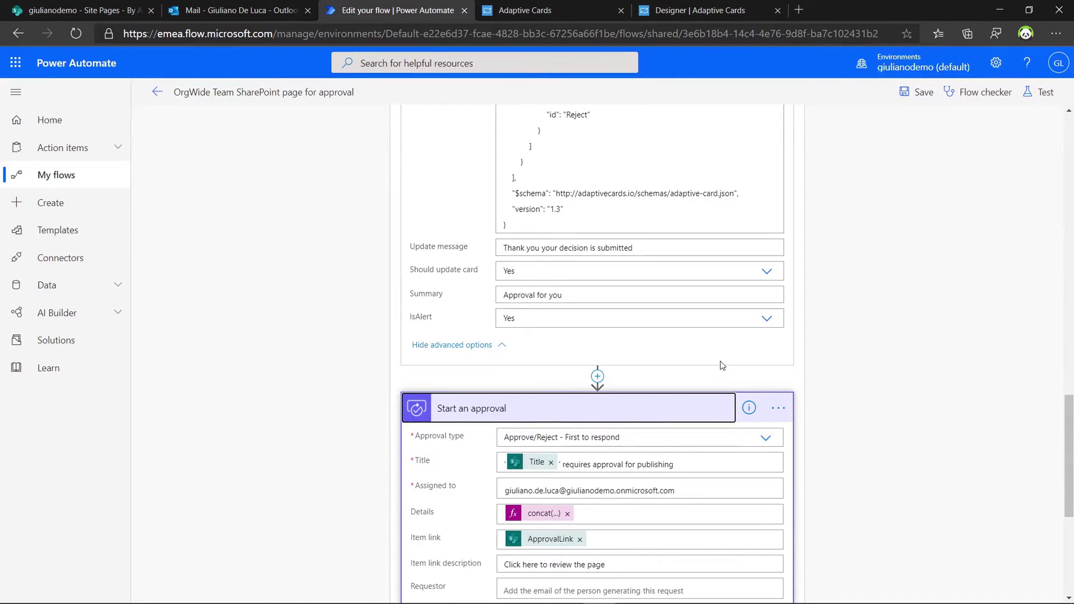
Expand the Condition below Start an approval and open the "Set content approval status - Approved" action in its If yes branch.
scroll(721, 364, "down", 1)
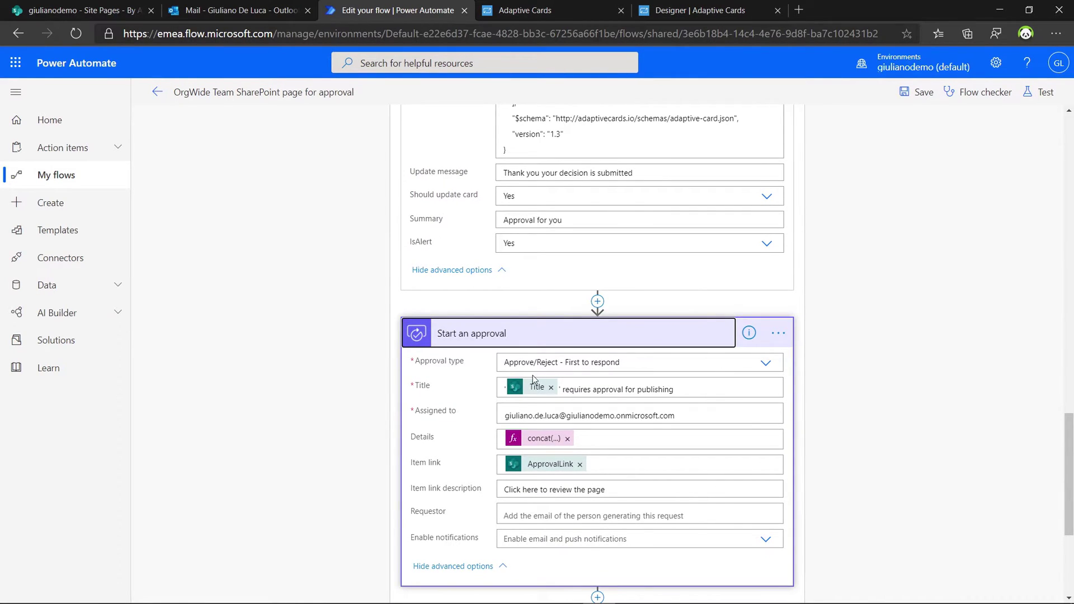
scroll(536, 378, "up", 1)
scroll(479, 370, "down", 1)
scroll(504, 379, "down", 1)
scroll(481, 246, "down", 1)
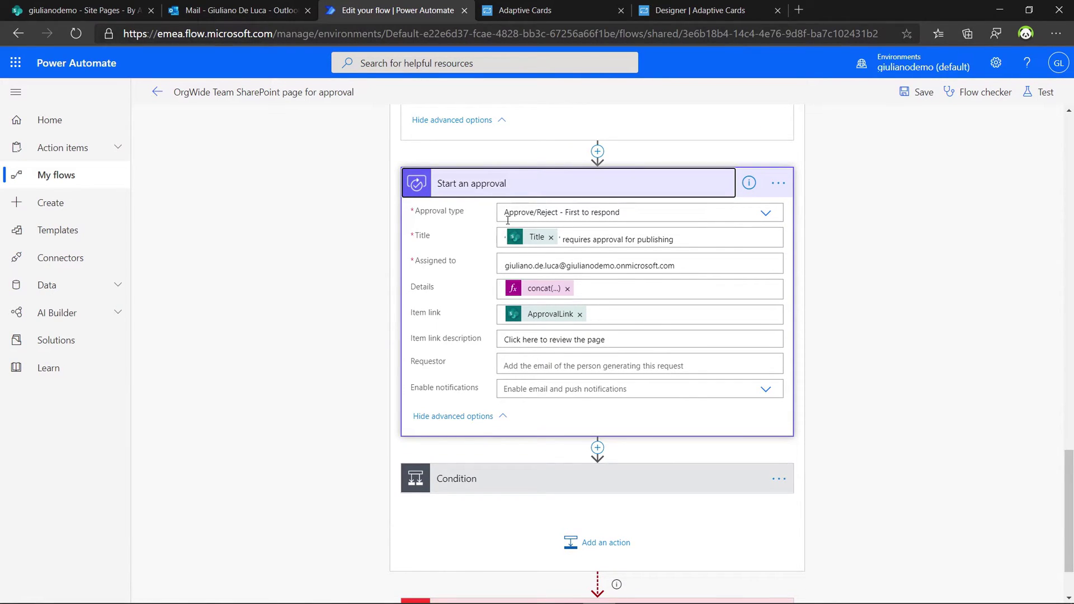
scroll(530, 279, "down", 1)
left_click(524, 392)
scroll(476, 369, "down", 2)
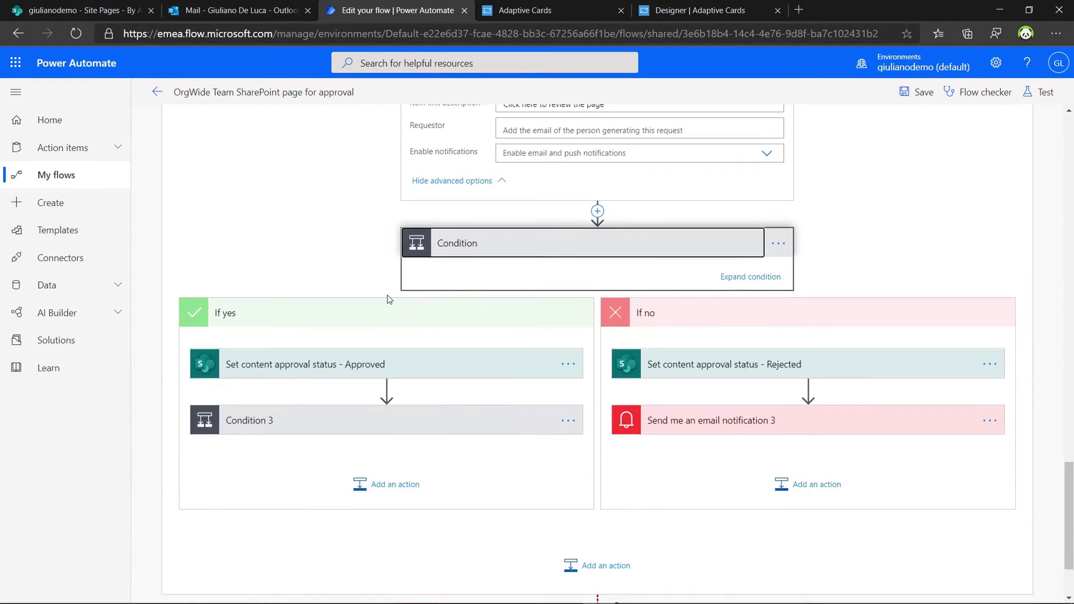
left_click(328, 360)
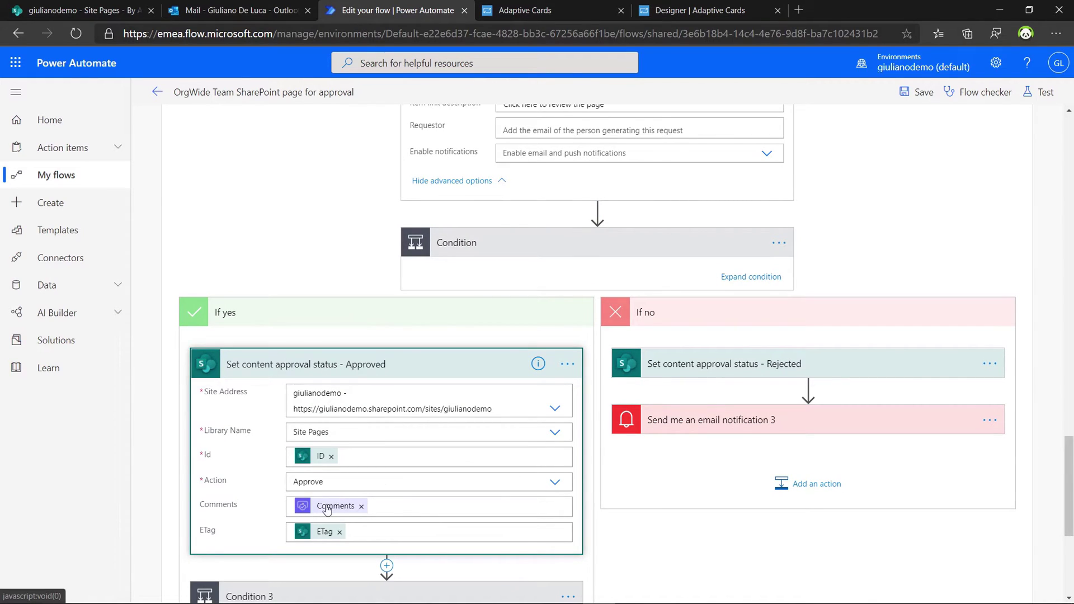
Check the comments input in the card JSON and remove the Comments token from the "Set content approval status - Approved" action.
mouse_move(340, 510)
scroll(479, 510, "up", 15)
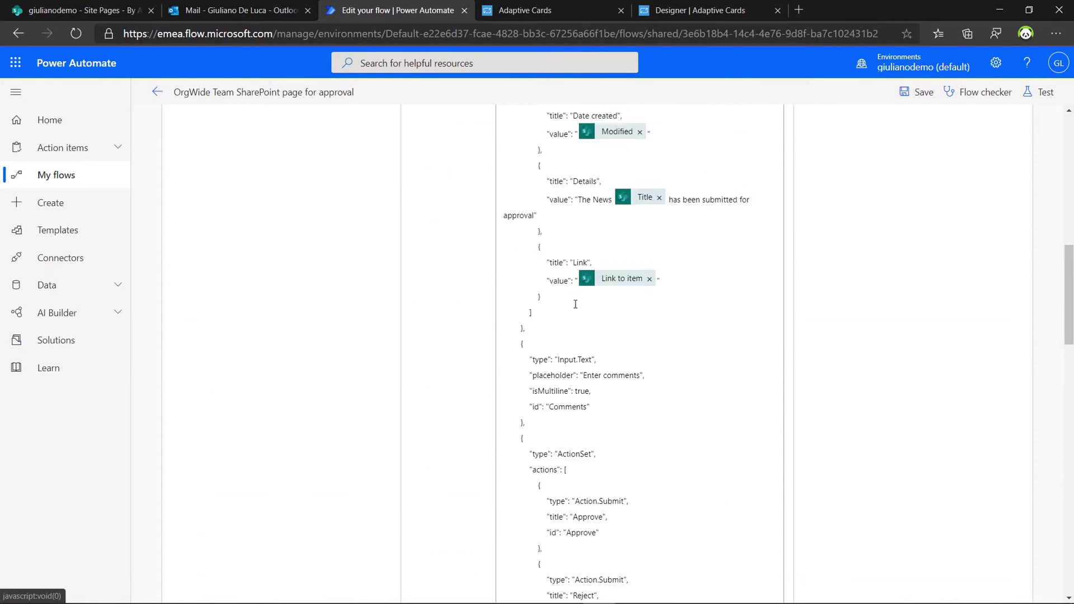
scroll(575, 304, "up", 10)
scroll(503, 405, "down", 2)
scroll(570, 414, "down", 20)
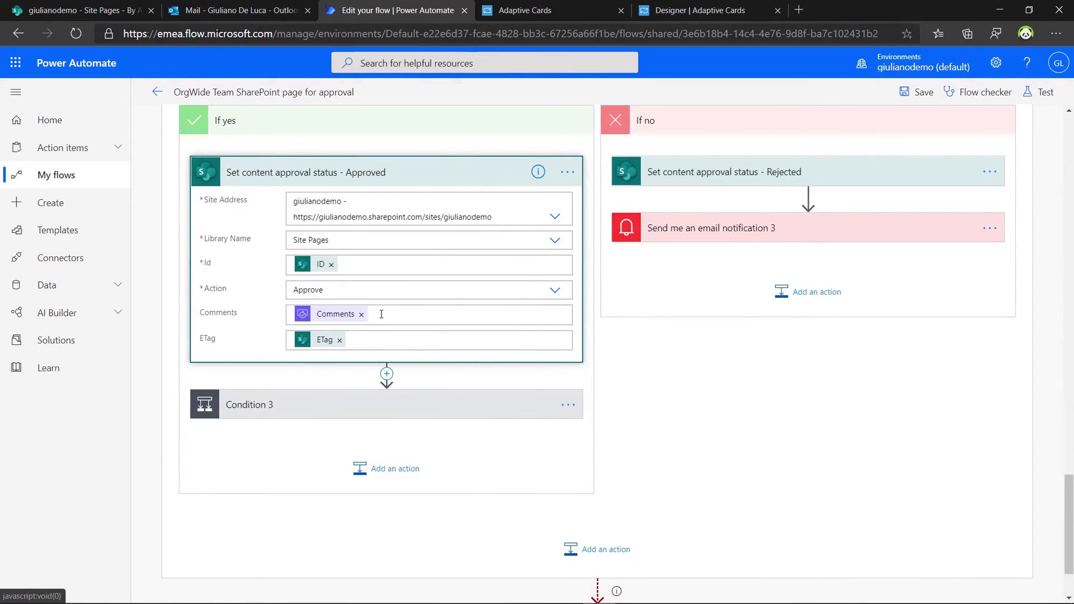
left_click(361, 314)
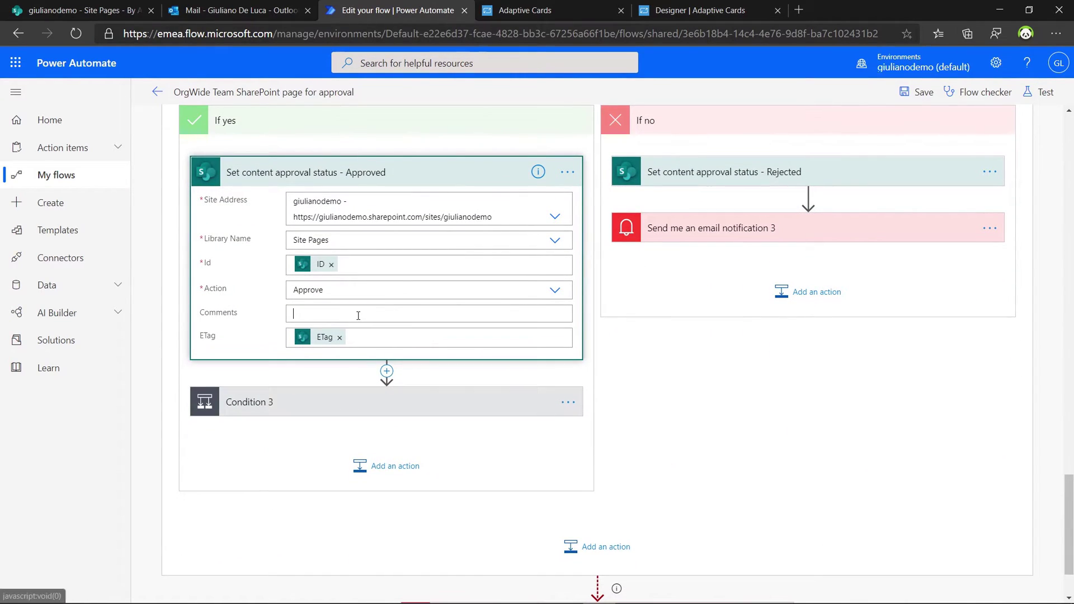
Examine the Adaptive Card output expressions in Notepad and browse the dynamic content available for the empty Comments field in Power Automate.
left_click(358, 316)
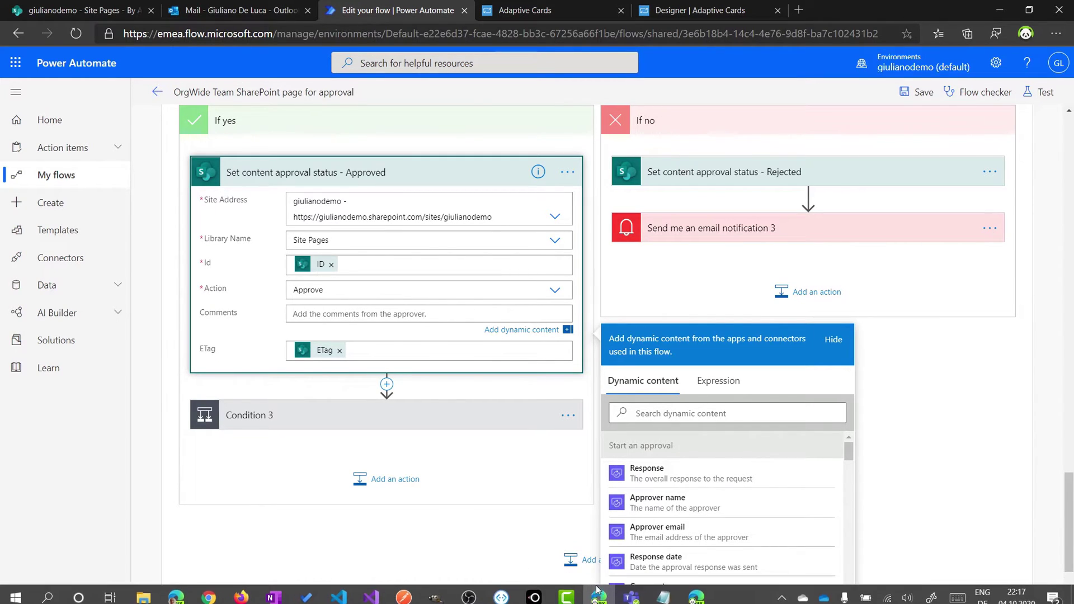
mouse_move(664, 597)
left_click(717, 534)
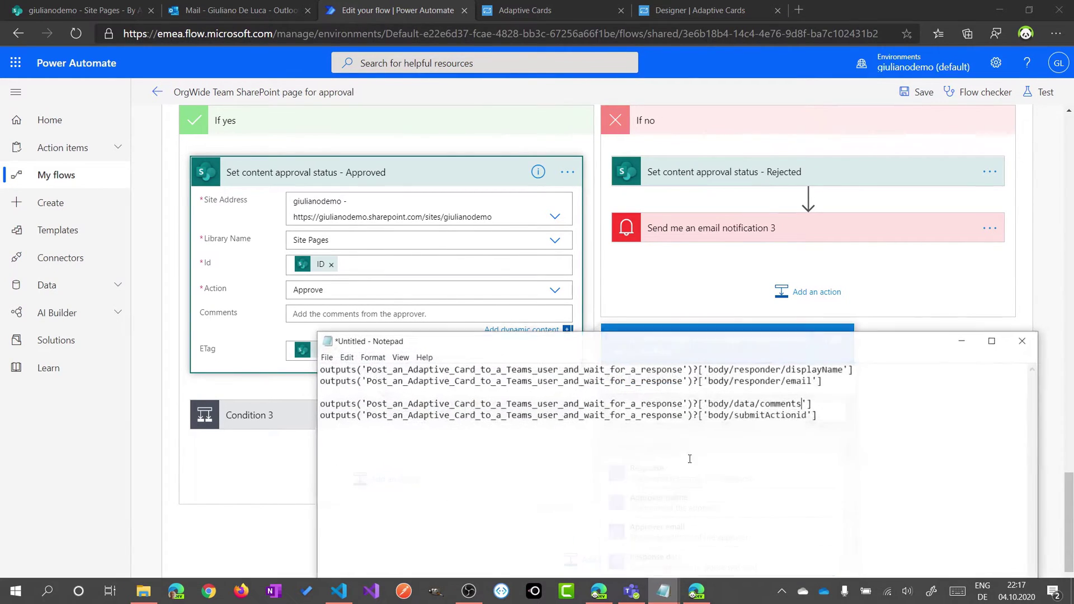
left_click(332, 306)
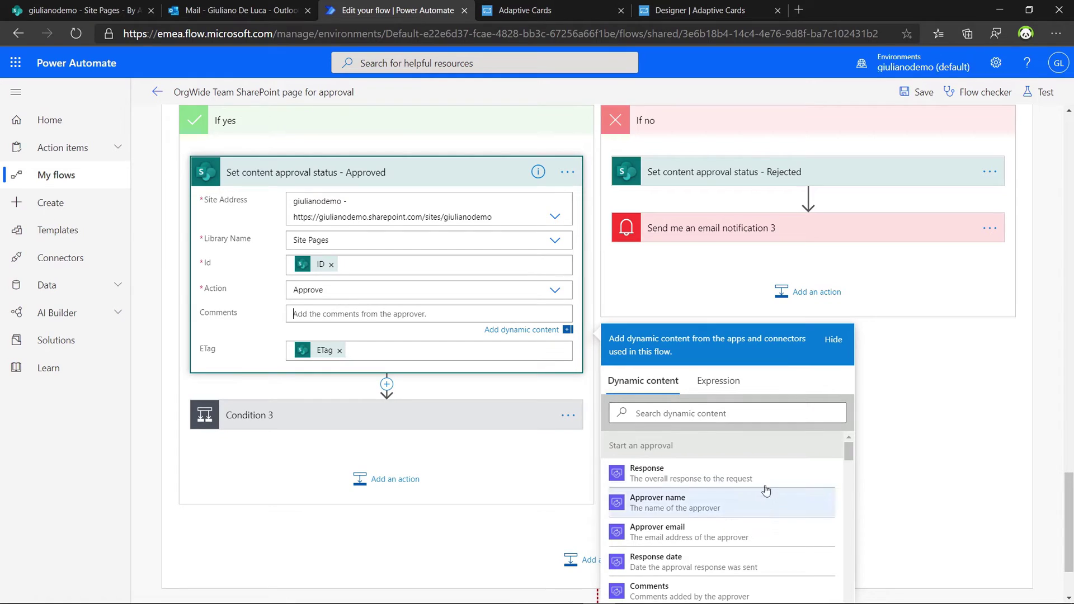
scroll(750, 464, "down", 5)
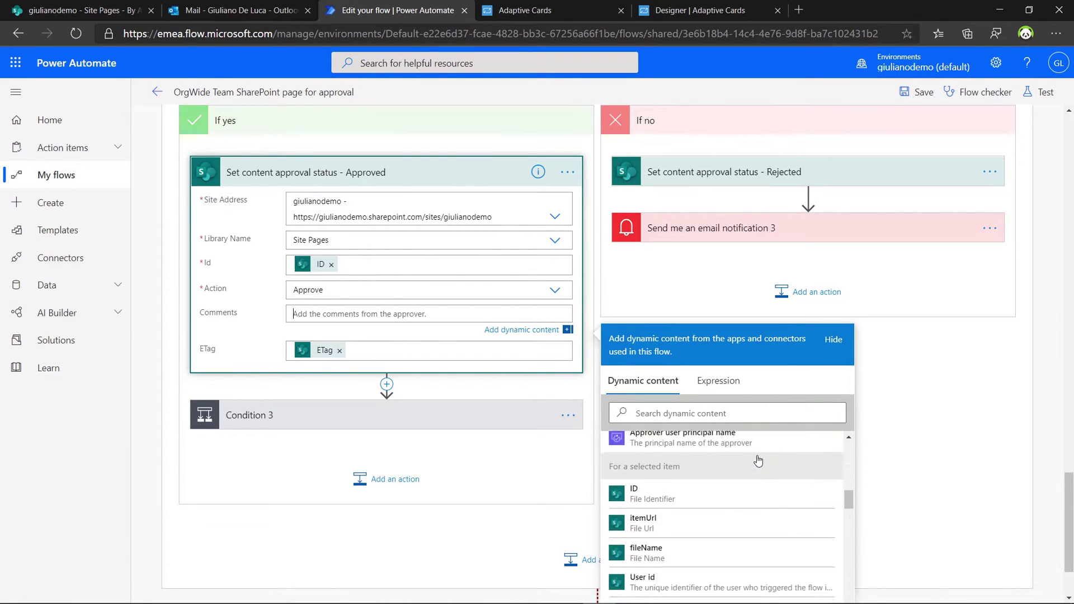
scroll(758, 460, "down", 10)
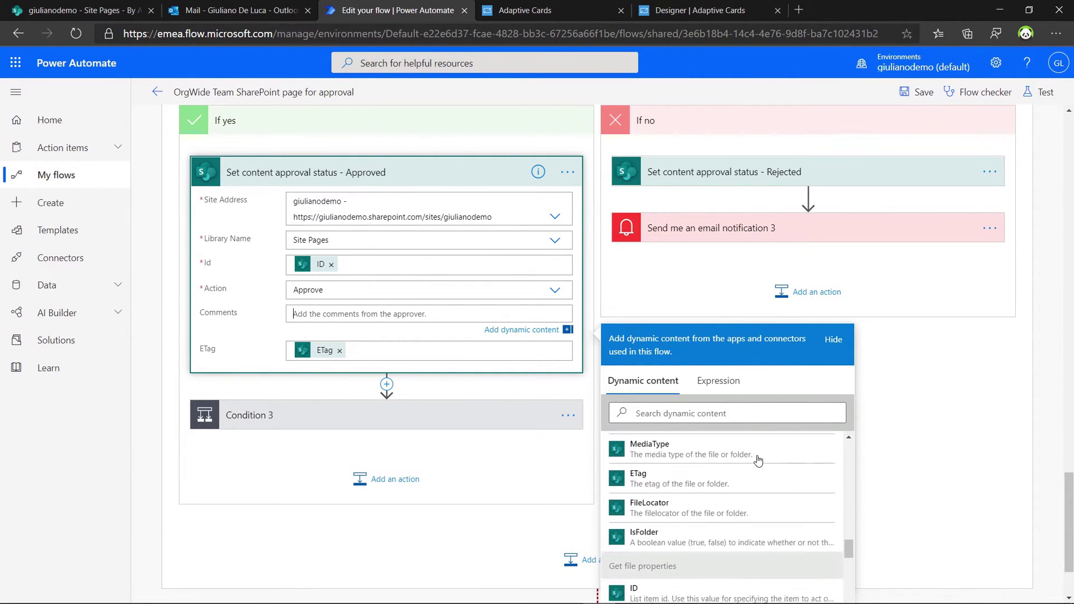
scroll(758, 460, "down", 10)
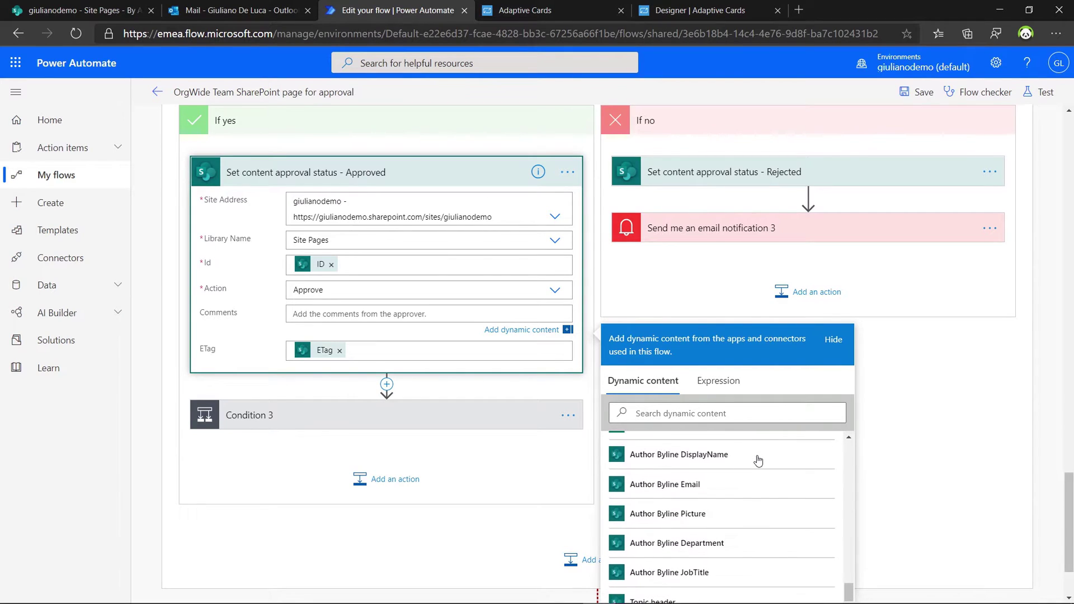
scroll(758, 460, "down", 10)
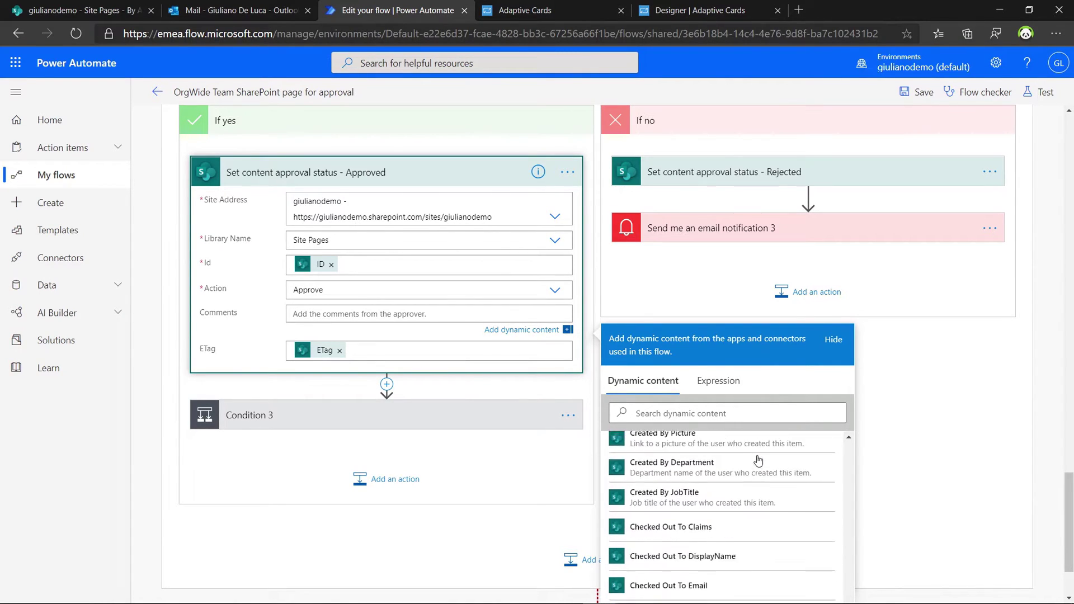
scroll(757, 460, "down", 10)
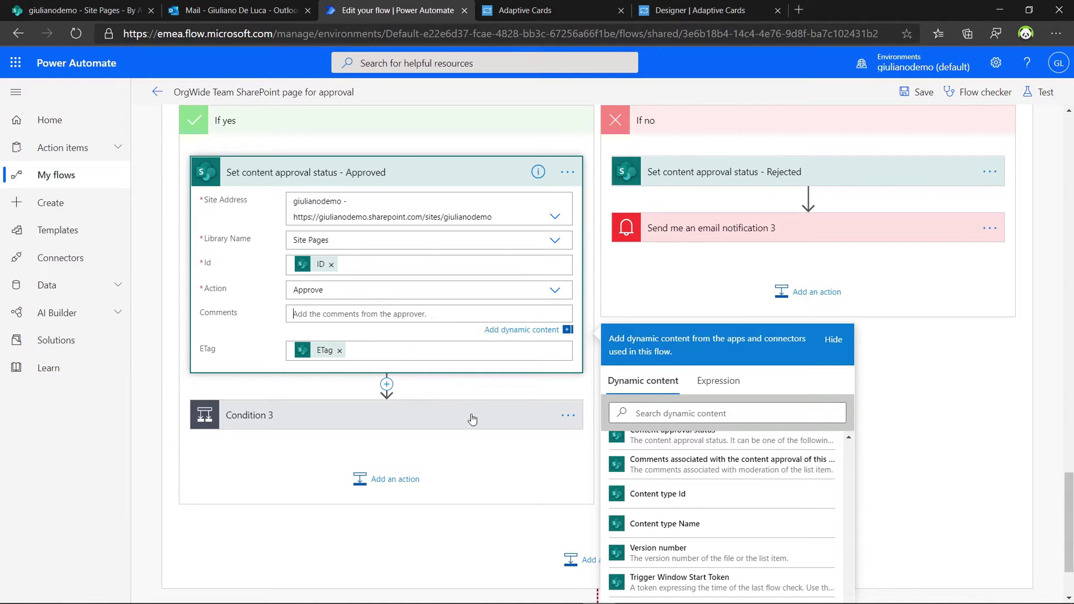
Compare the action name in the Notepad expressions with the Adaptive Card action's title, and review the responder displayName and email paths.
key("alt+Tab")
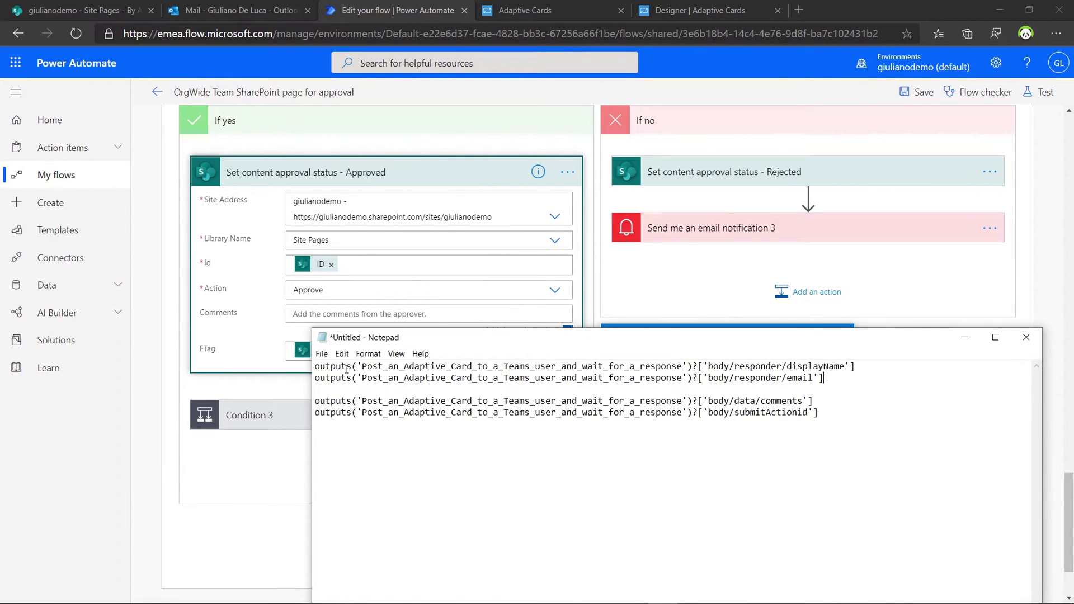
left_click_drag(362, 366, 683, 368)
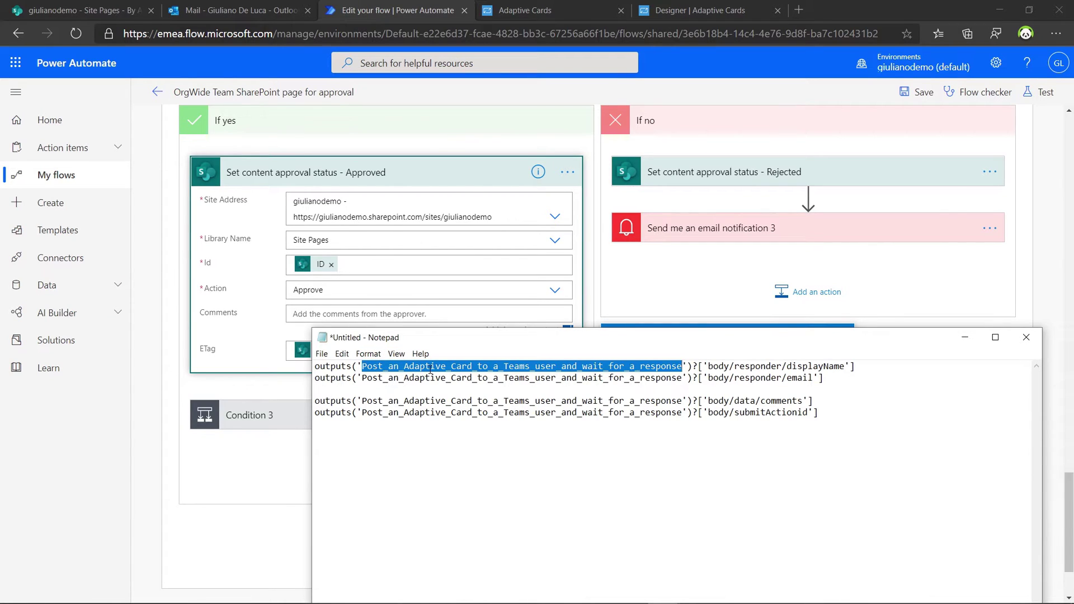
scroll(685, 268, "up", 15)
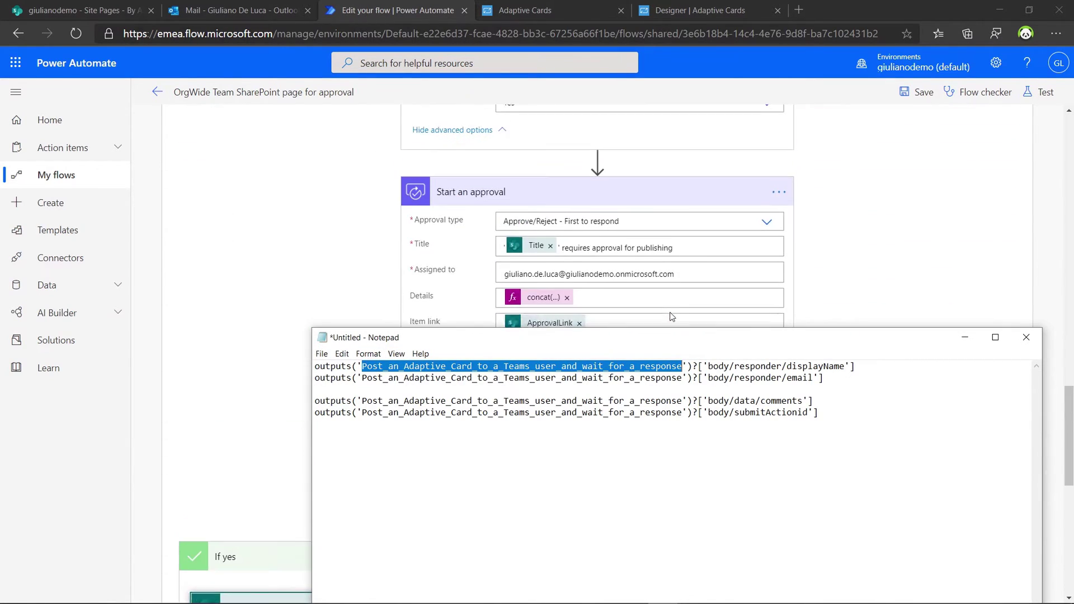
scroll(686, 268, "up", 15)
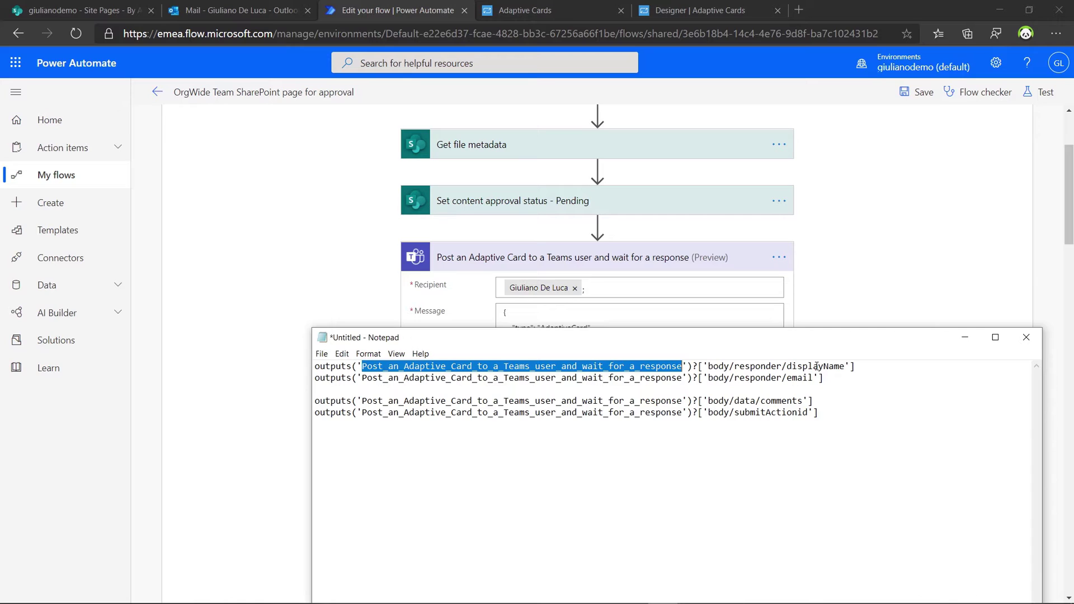
left_click_drag(709, 367, 841, 367)
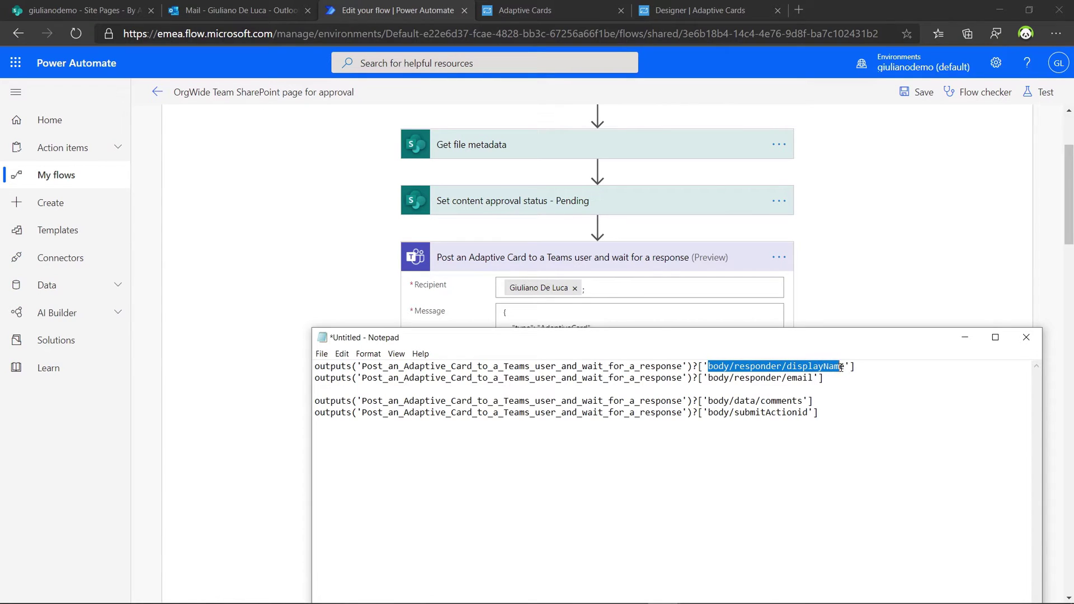
left_click_drag(709, 379, 816, 379)
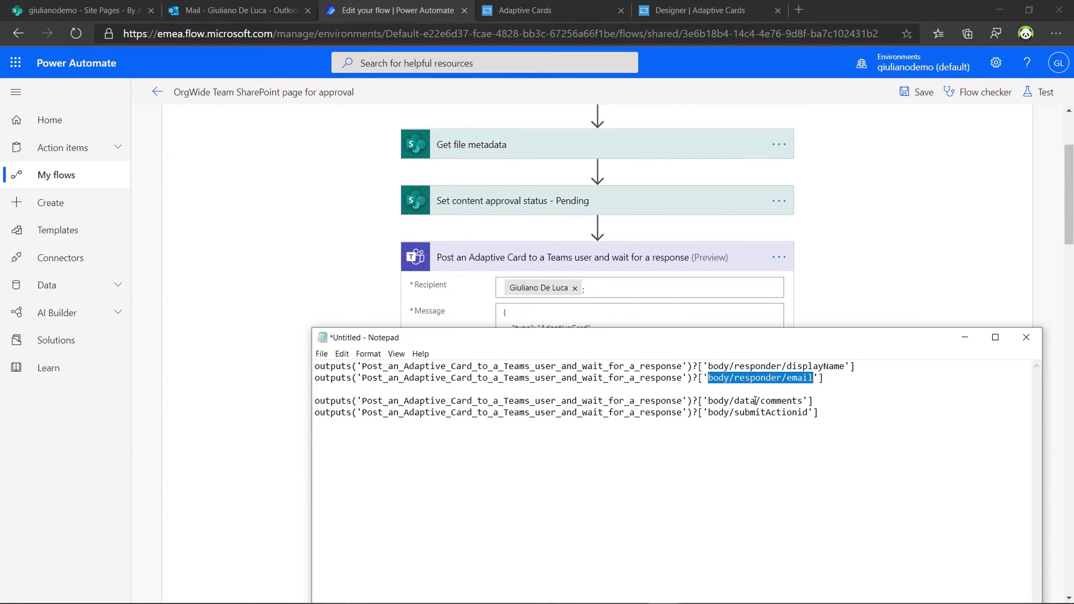
Examine the body/data/comments and body/submitActionid paths in Notepad alongside the Approve and Reject submit actions in the card JSON.
left_click(706, 401)
left_click_drag(706, 400, 806, 401)
left_click(796, 401)
double_click(797, 400)
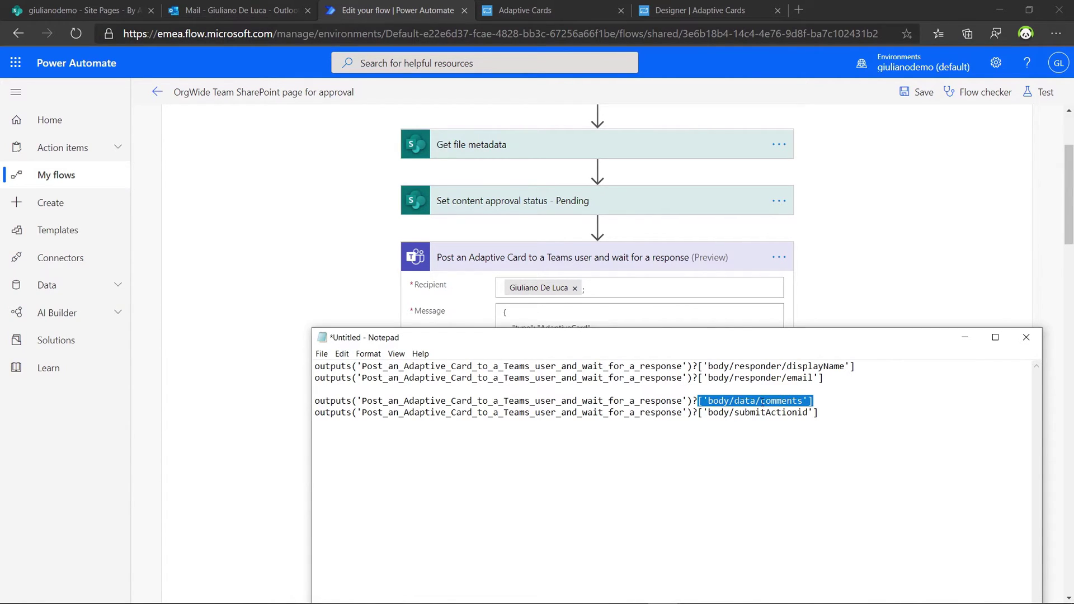
left_click_drag(707, 413, 807, 416)
double_click(783, 417)
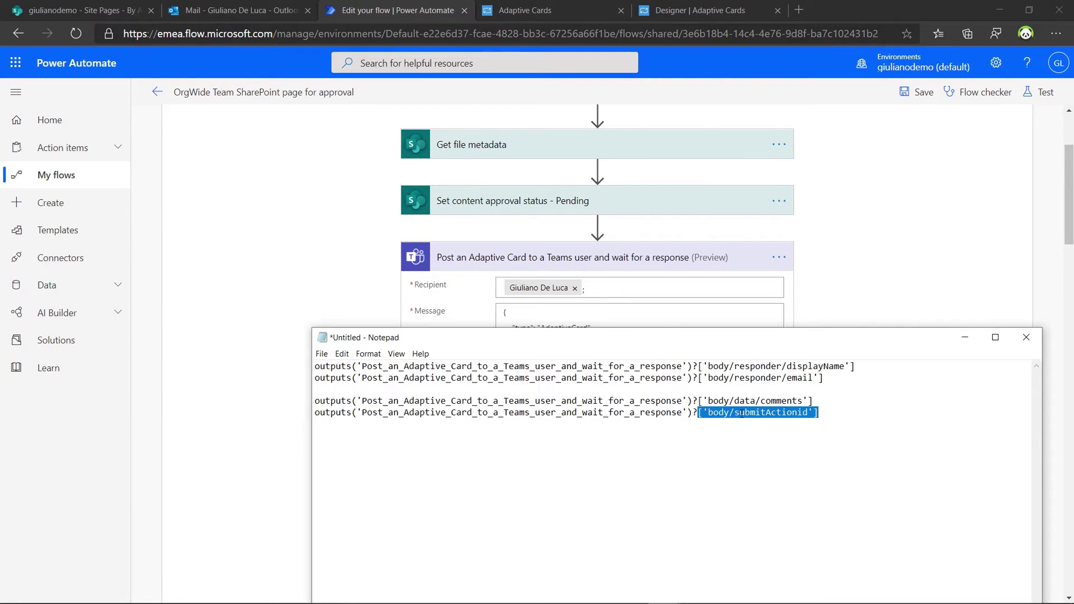
scroll(770, 306, "down", 15)
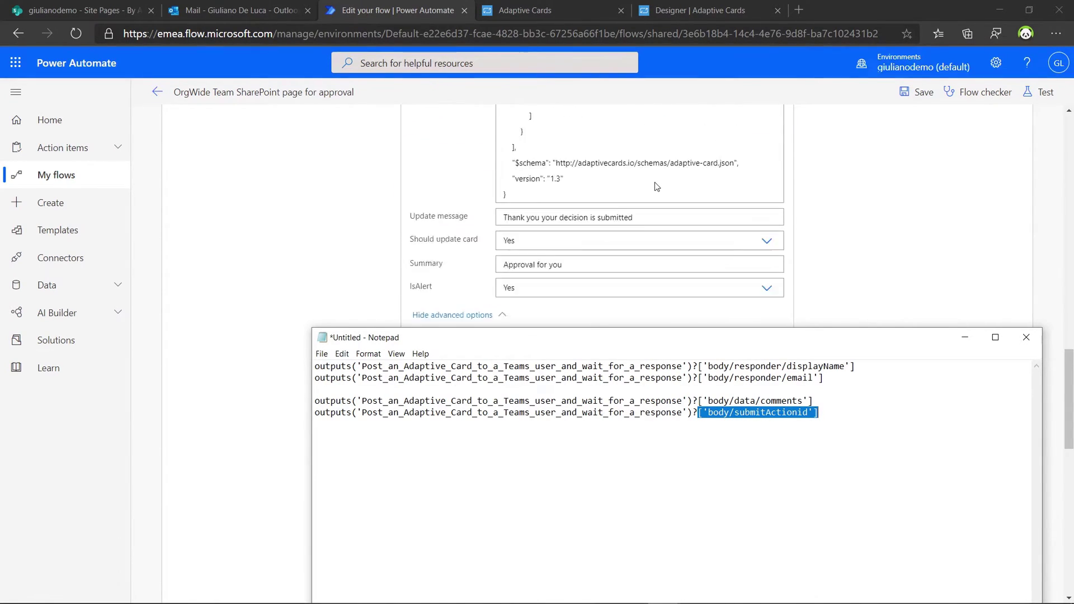
scroll(654, 183, "up", 4)
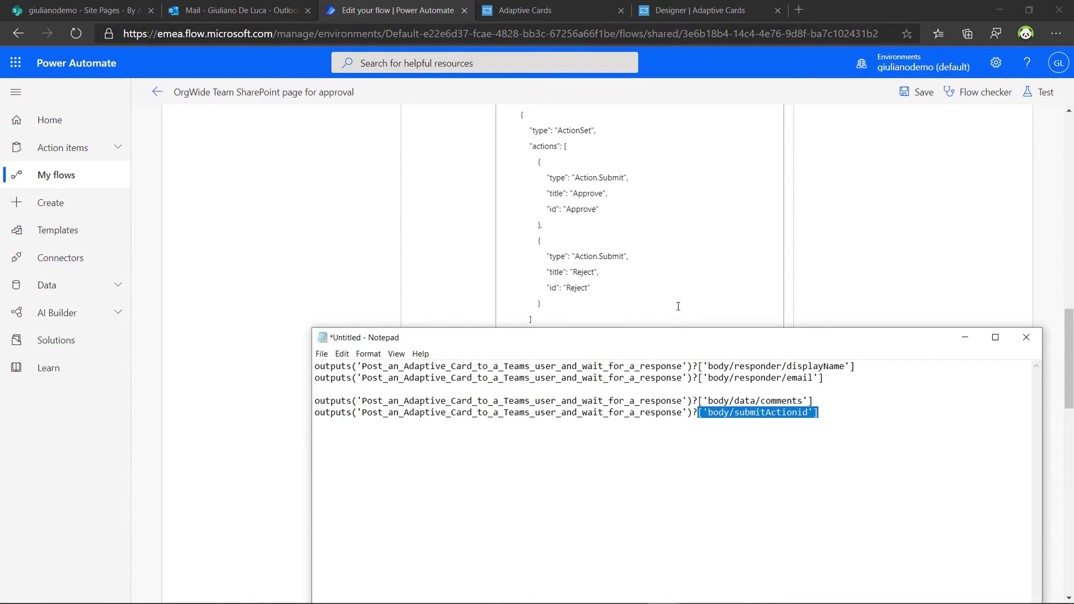
scroll(678, 309, "down", 10)
scroll(545, 226, "up", 5)
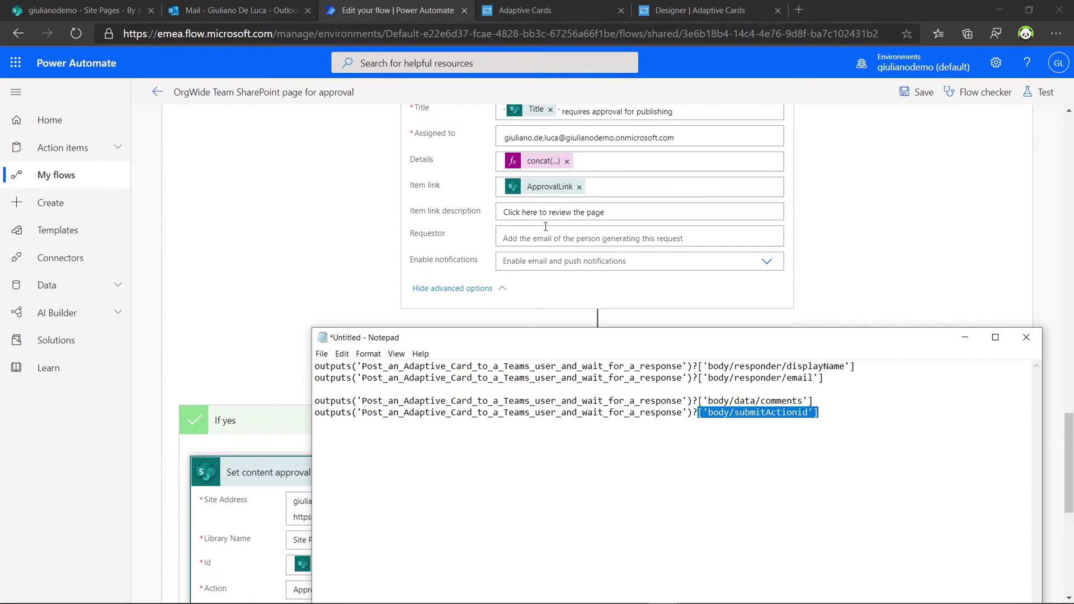
Set the Comments of "Set content approval status - Approved" to the expression outputs('Post_an_Adaptive_Card_to_a_Teams_user_and_wait_for_a_response')?['body/data/comments'] copied from Notepad.
scroll(545, 226, "down", 6)
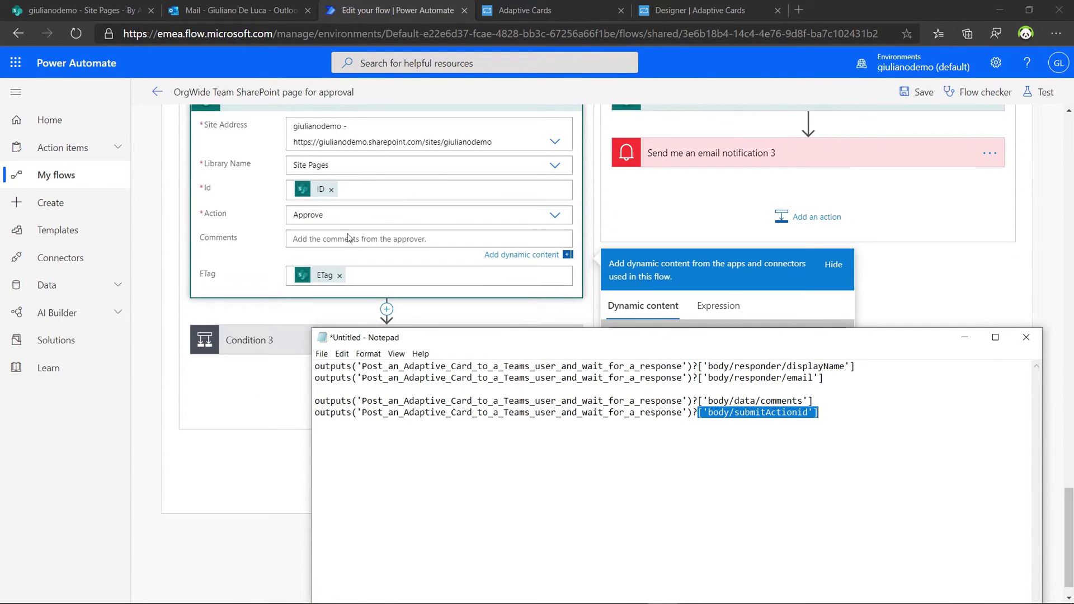
left_click(340, 240)
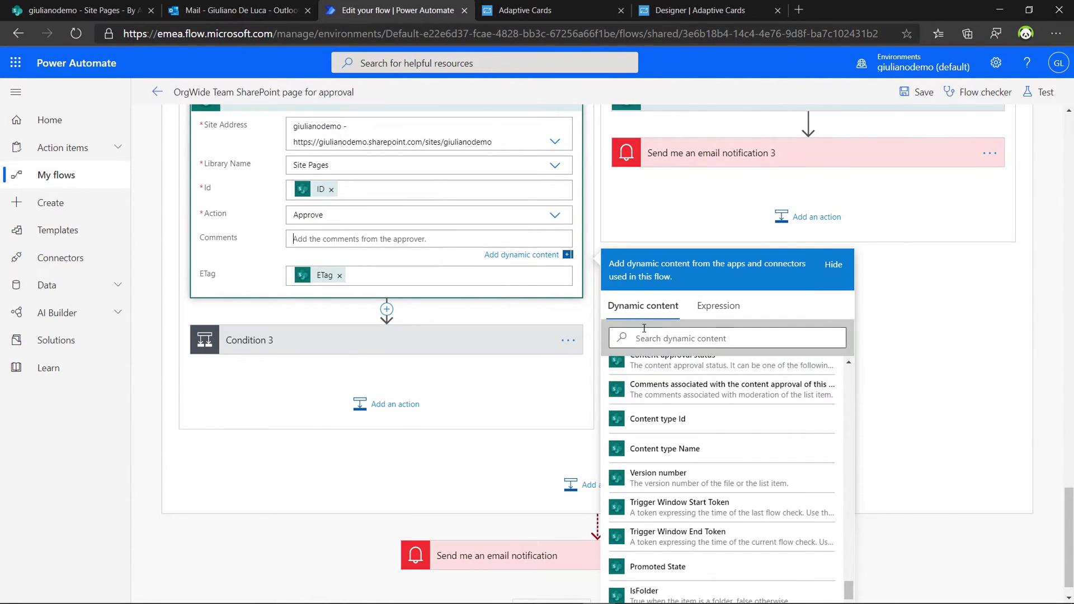
key("alt+Tab")
left_click_drag(814, 401, 315, 403)
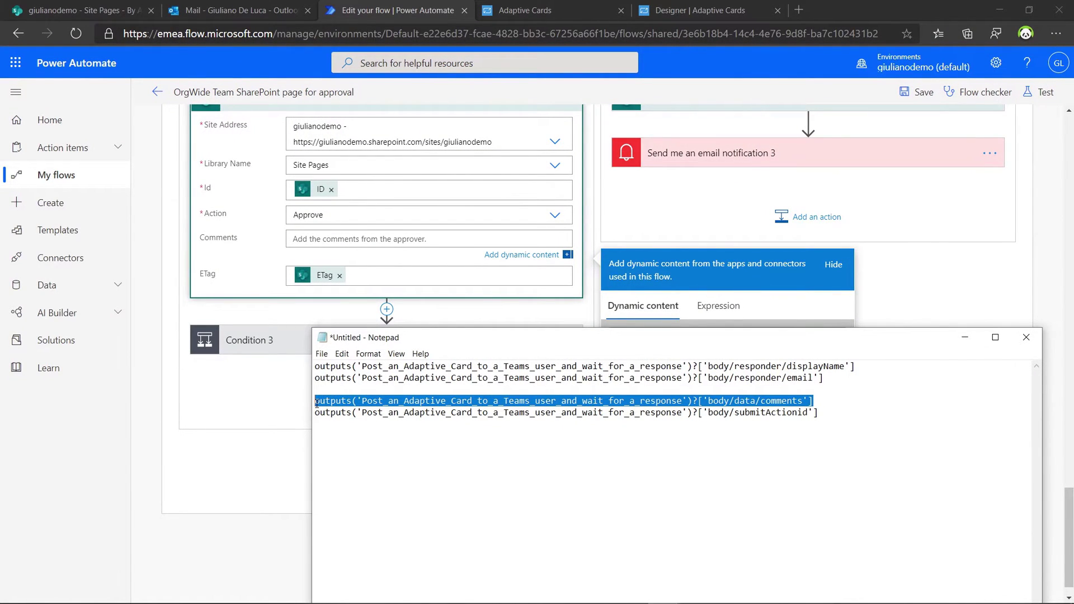
left_click(360, 236)
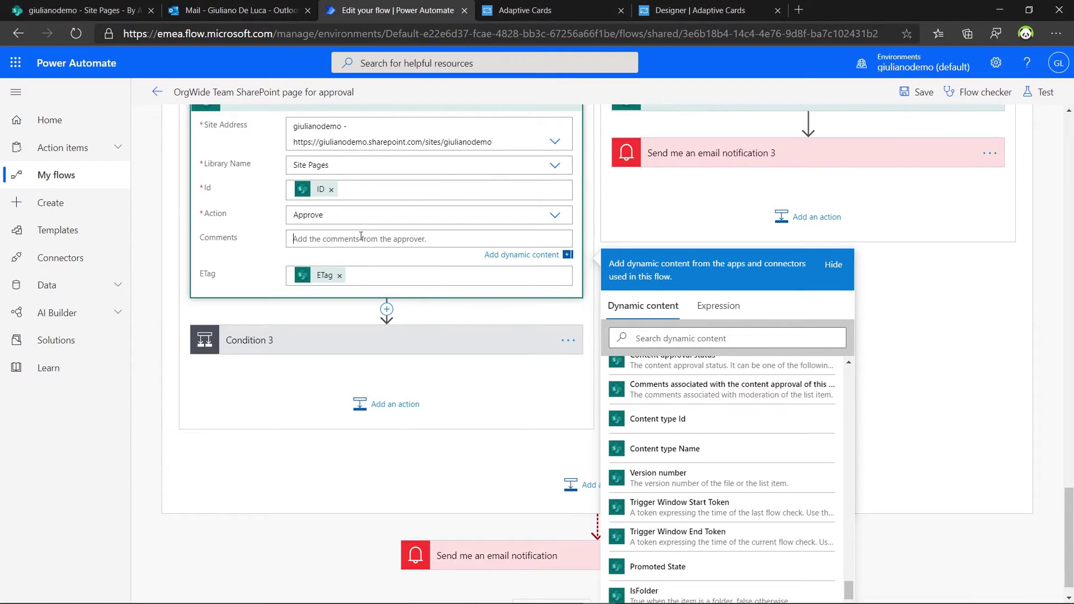
left_click(727, 308)
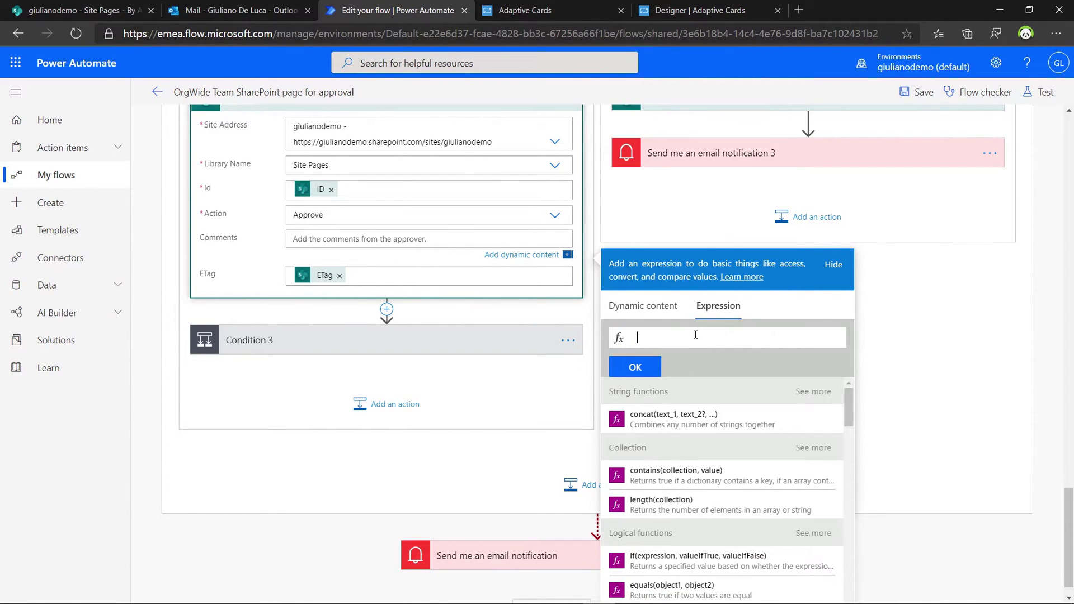
key("ctrl+v")
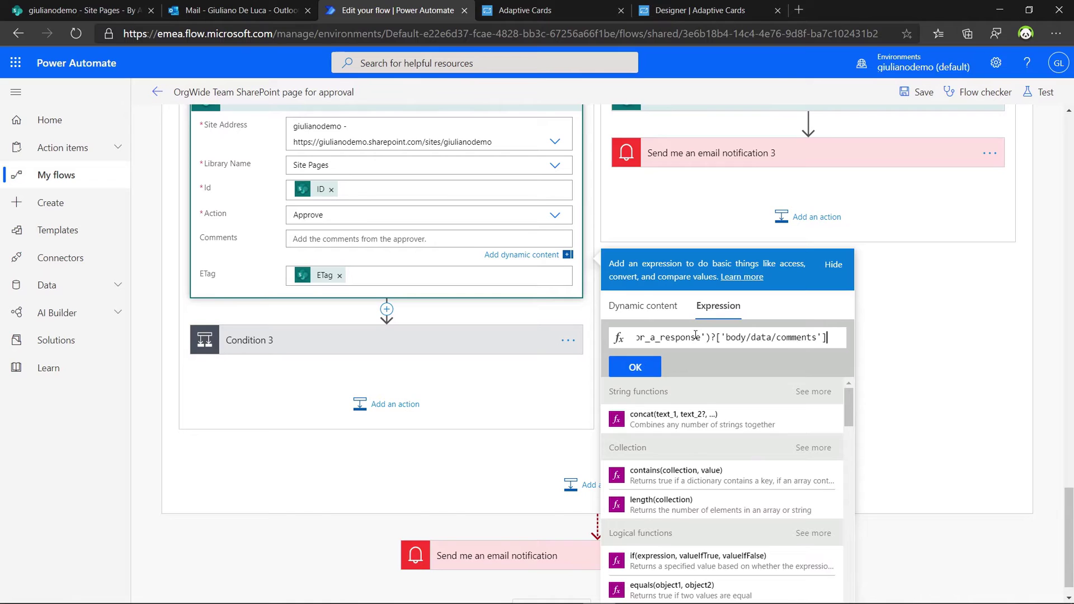
left_click(646, 373)
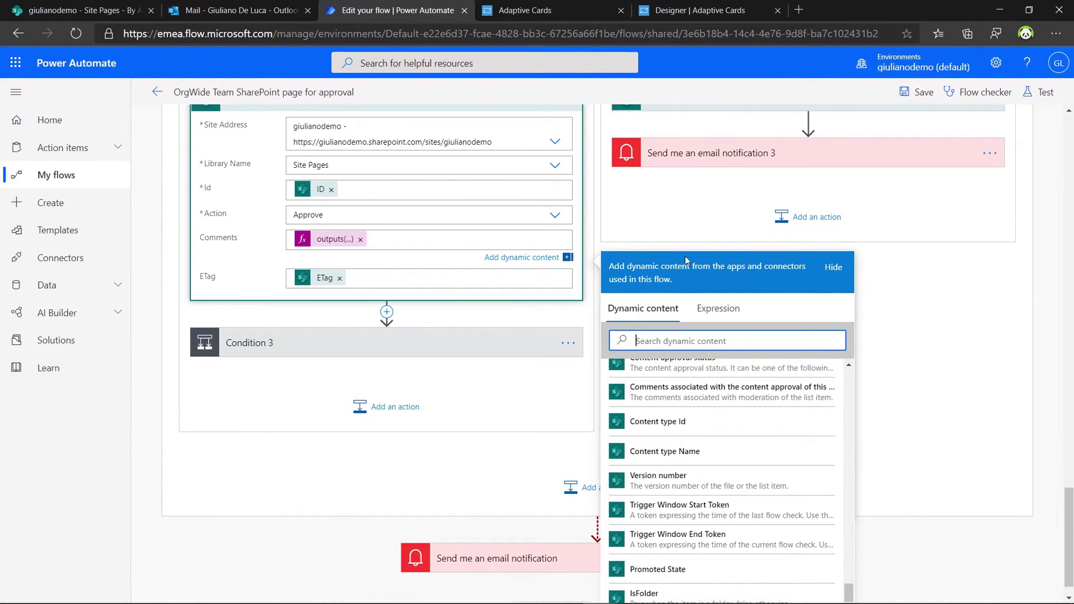
Expand Condition 3 and open the "Send me an email notification 6" action in its If yes branch.
scroll(769, 231, "up", 1)
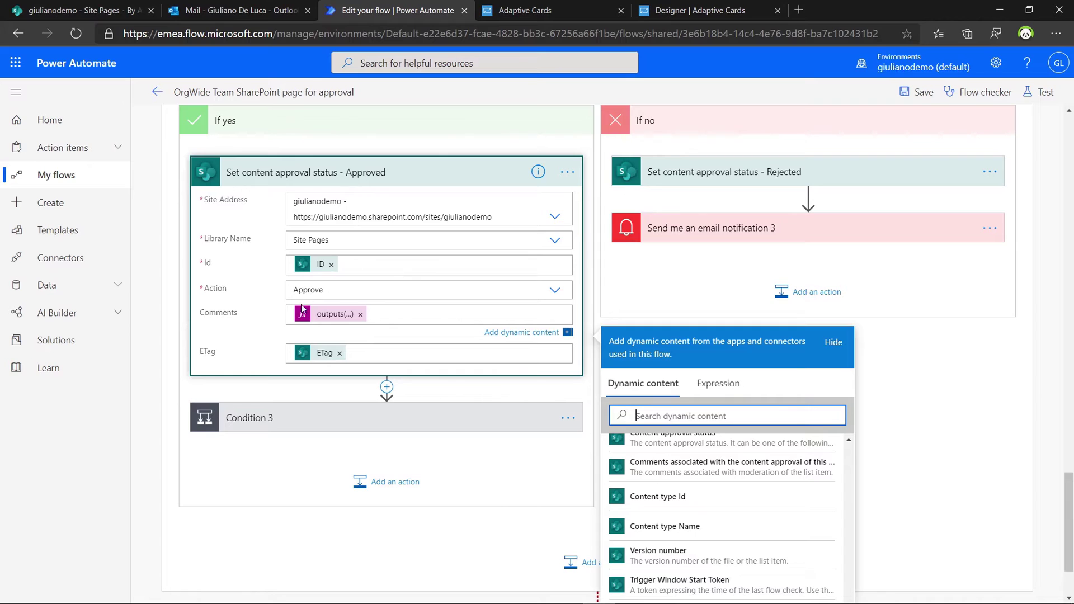
scroll(669, 168, "up", 4)
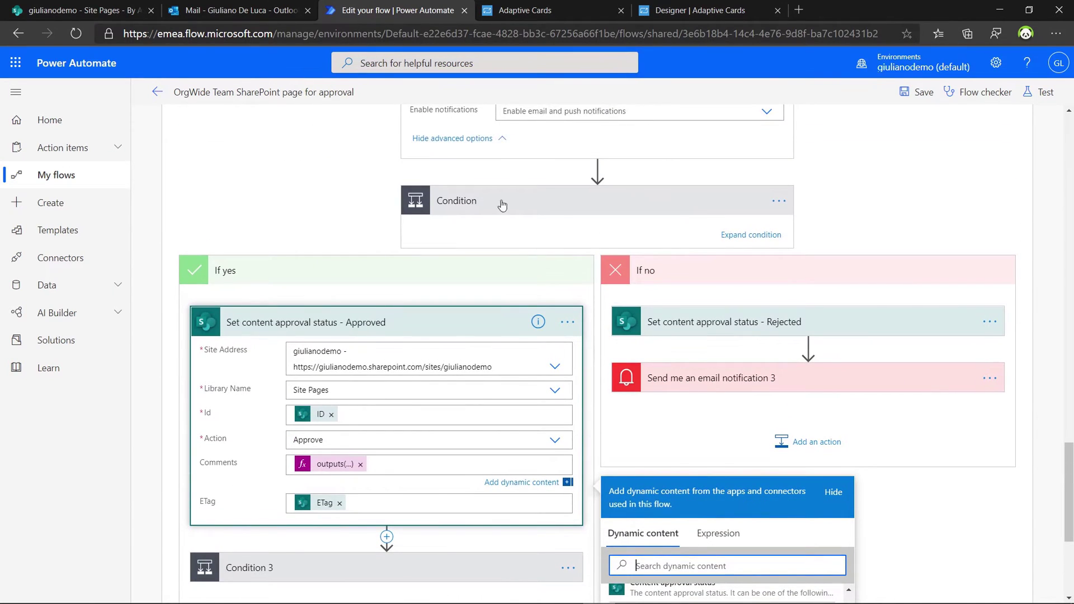
scroll(669, 168, "up", 5)
scroll(649, 229, "down", 5)
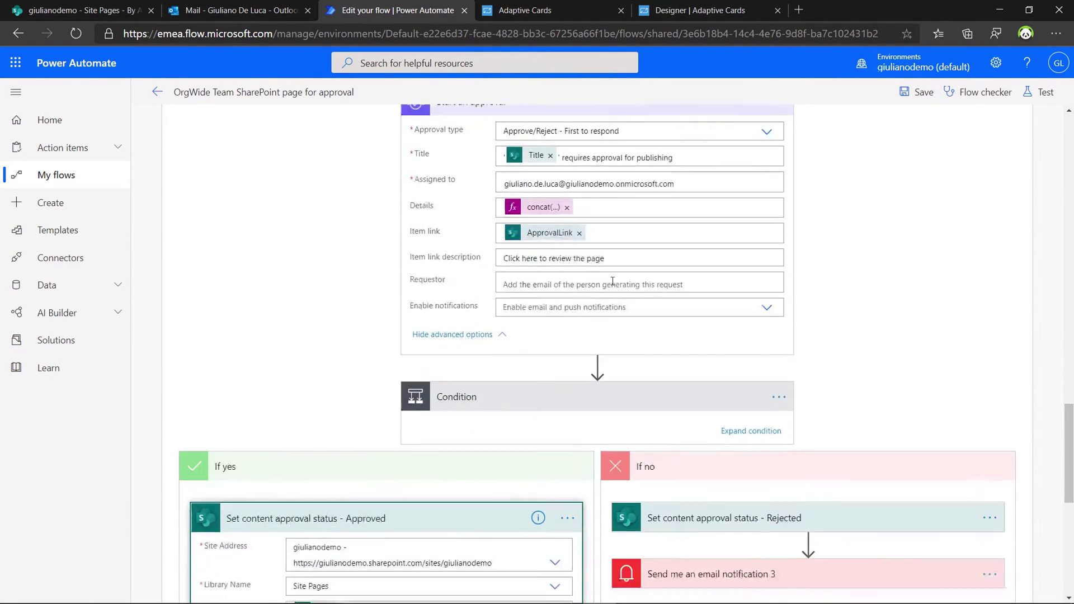
scroll(727, 300, "down", 3)
scroll(772, 294, "up", 2)
scroll(786, 290, "down", 2)
left_click(369, 503)
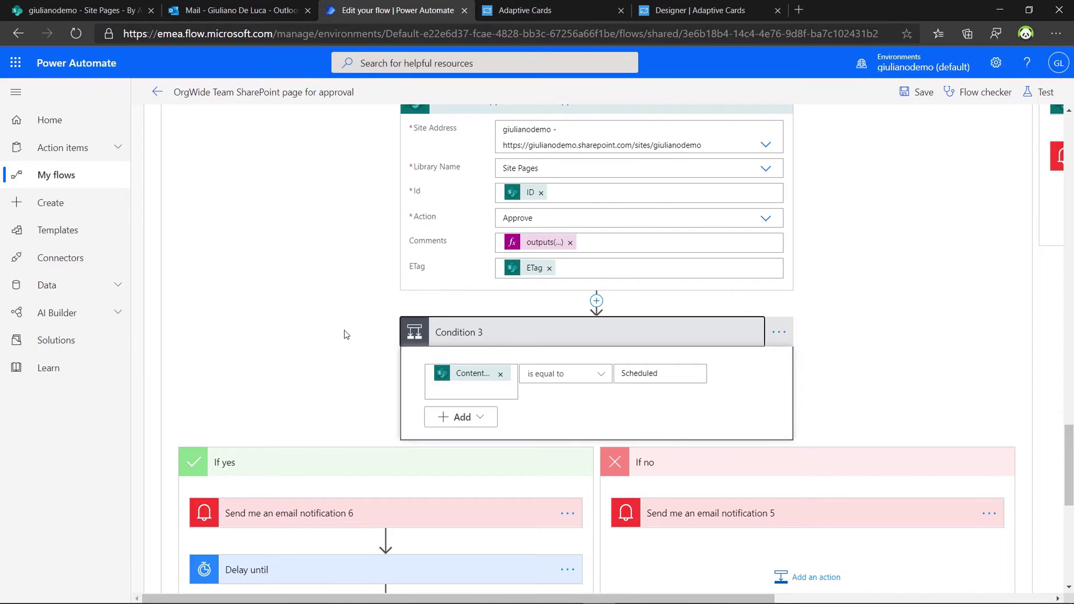
scroll(341, 336, "down", 3)
scroll(581, 238, "up", 10)
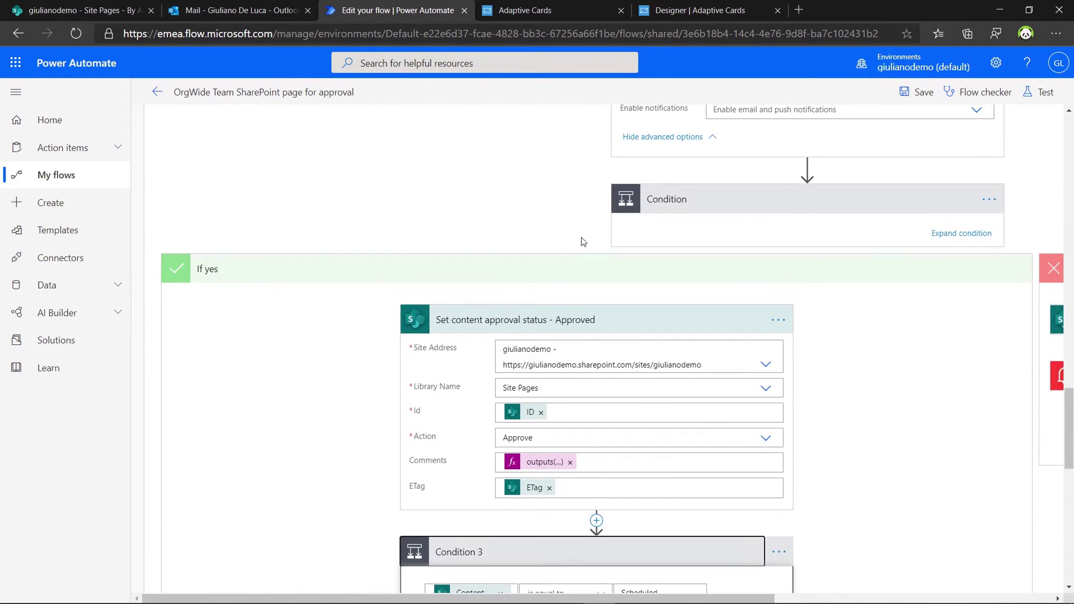
scroll(619, 323, "down", 8)
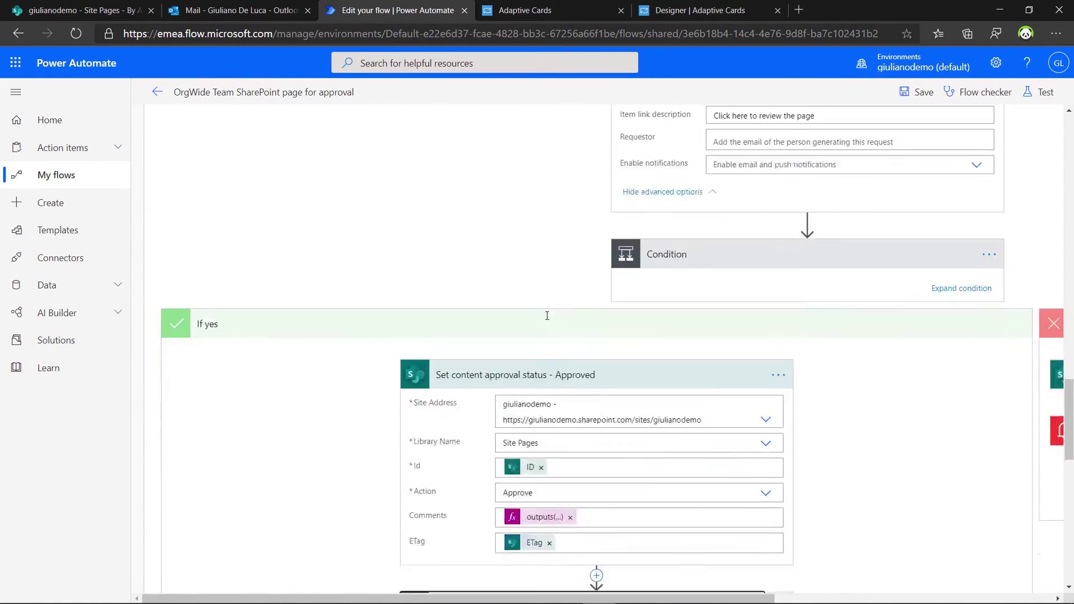
scroll(329, 376, "down", 4)
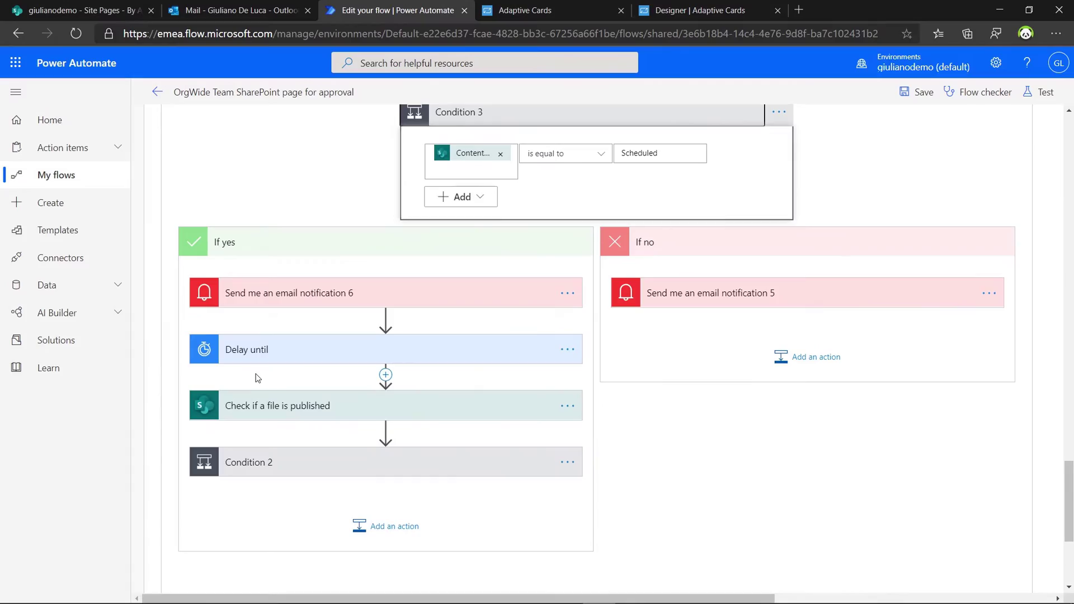
left_click(315, 294)
Replace the Comments token in the email body's CommentParagraph with the copied Adaptive Card outputs expression ending in ?['body/data/comments'].
scroll(325, 302, "down", 15)
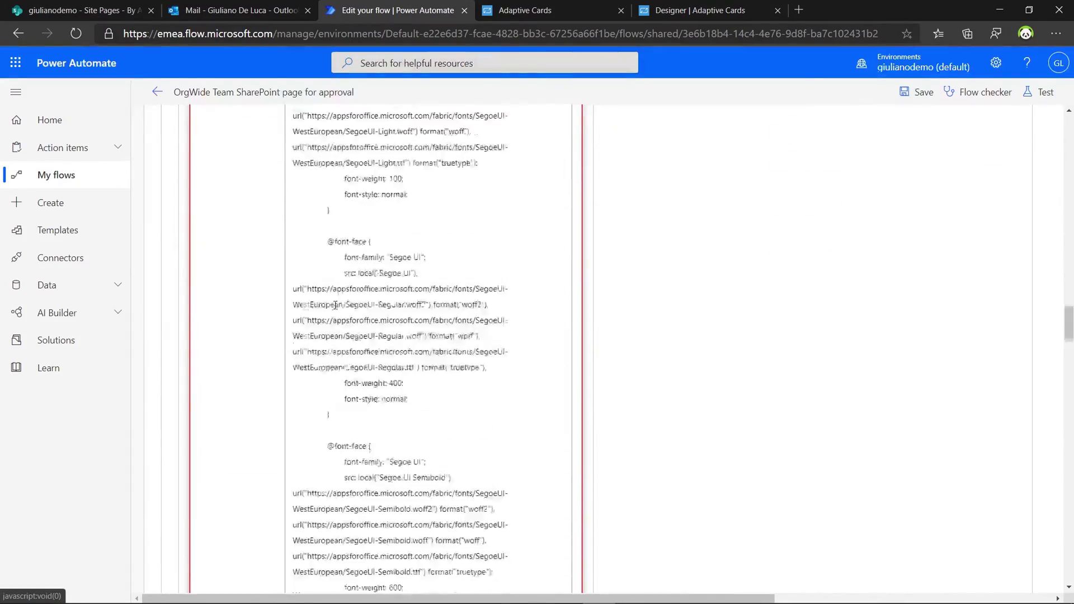
scroll(340, 310, "down", 15)
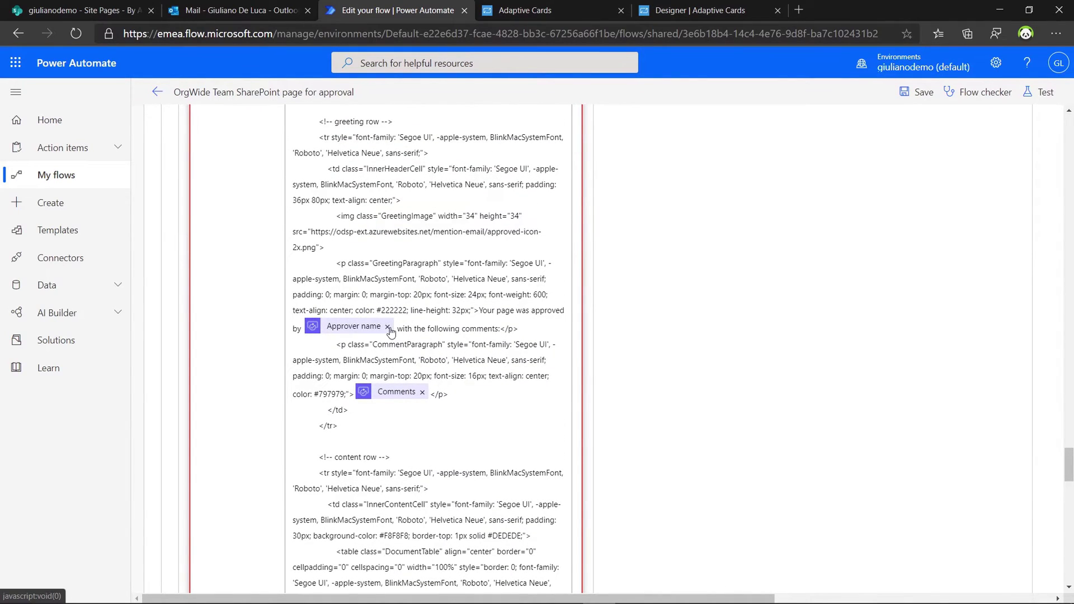
left_click(423, 392)
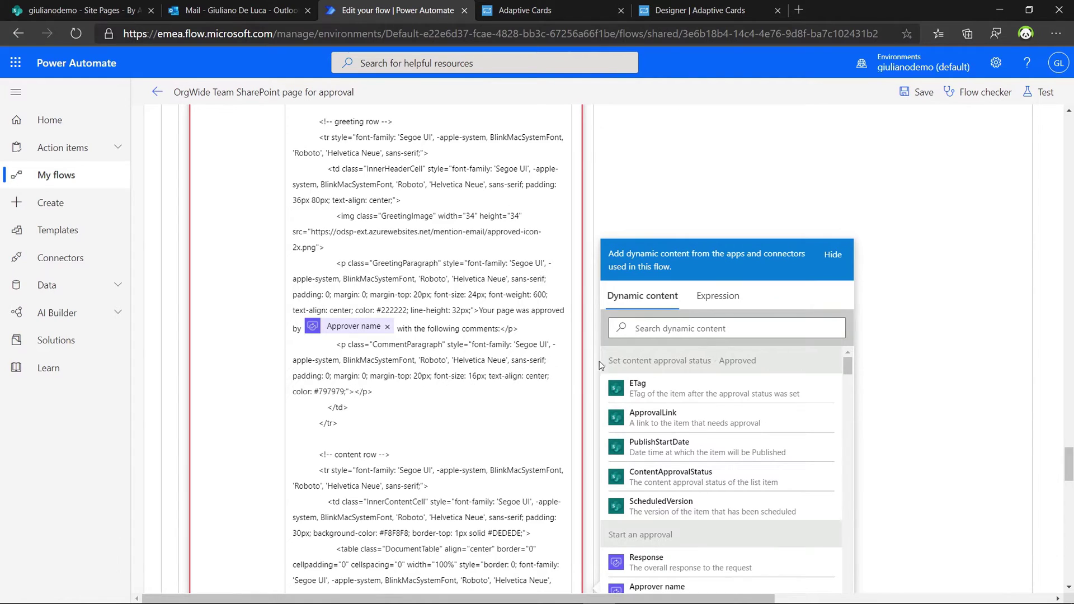
left_click(724, 302)
key("ctrl+v")
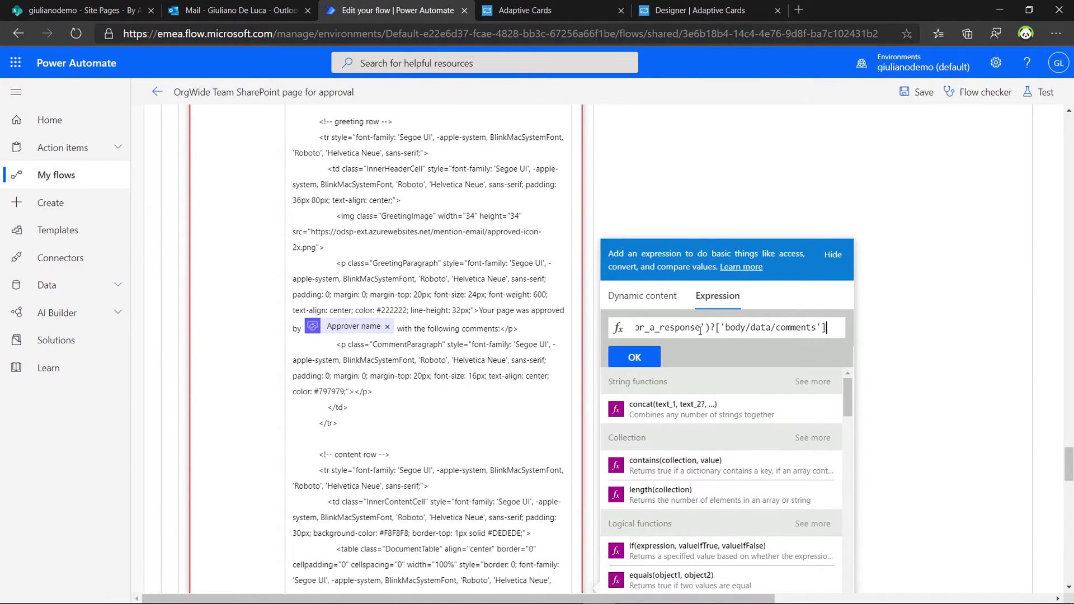
left_click(634, 357)
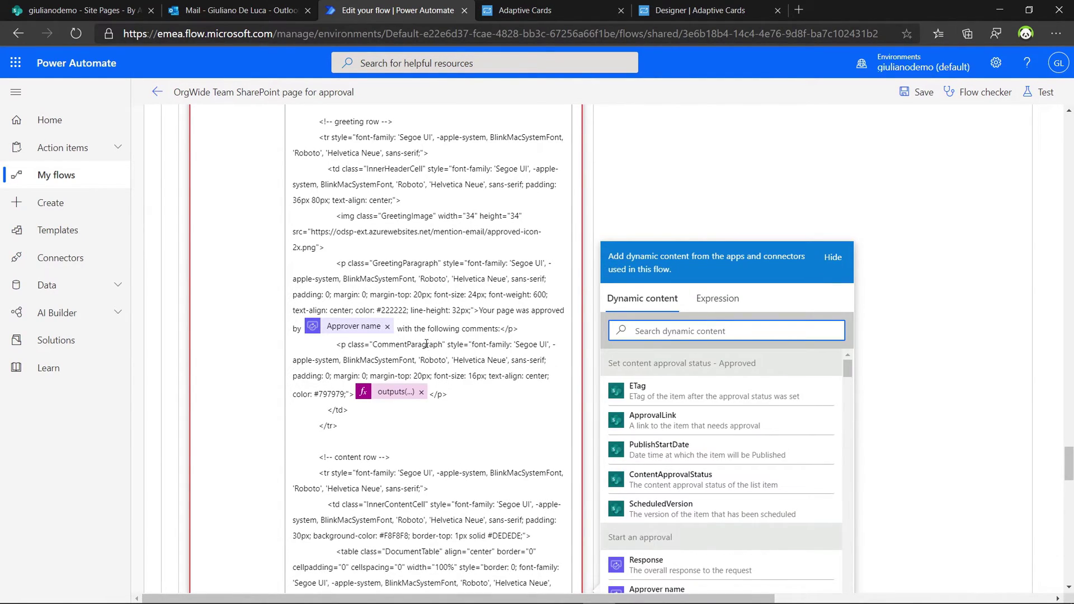
Replace the Approver name token in the email's GreetingParagraph with the Adaptive Card outputs expression ending in ?['body/responder/displayName'] copied from Notepad.
left_click(387, 327)
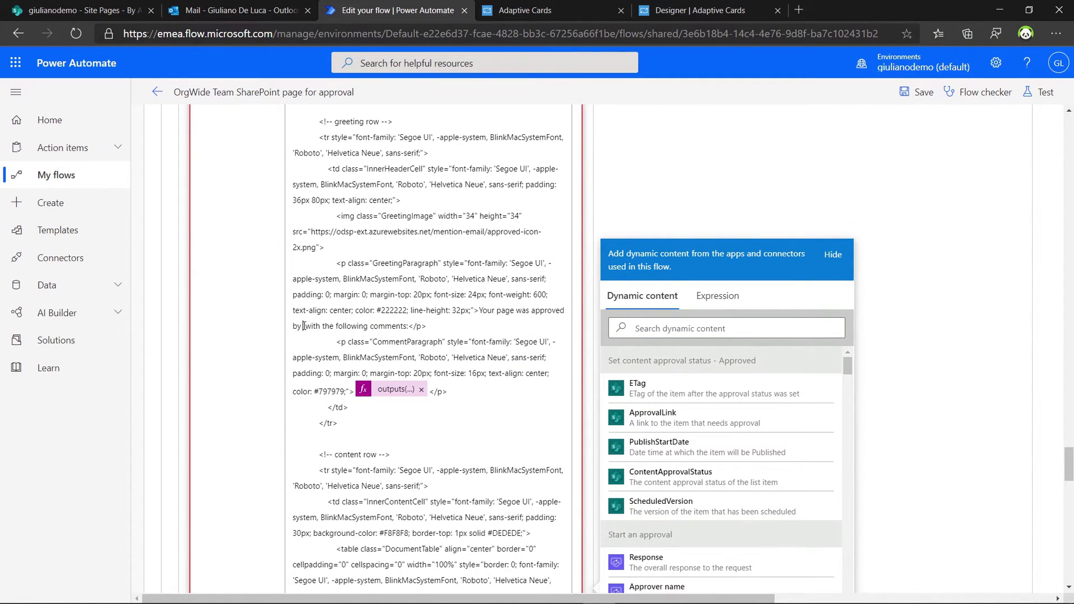
left_click(726, 311)
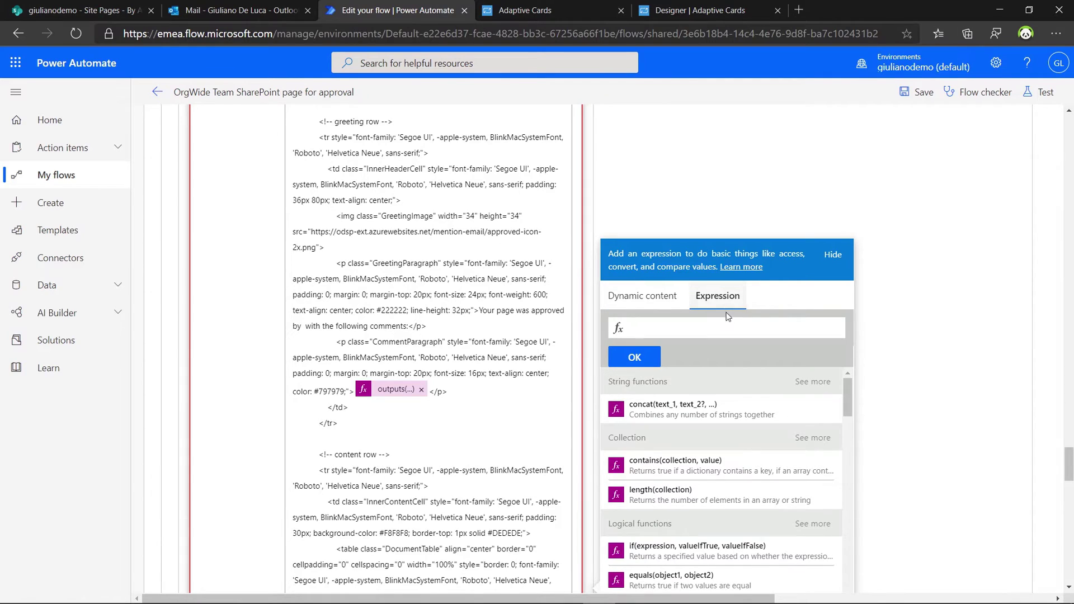
left_click(675, 592)
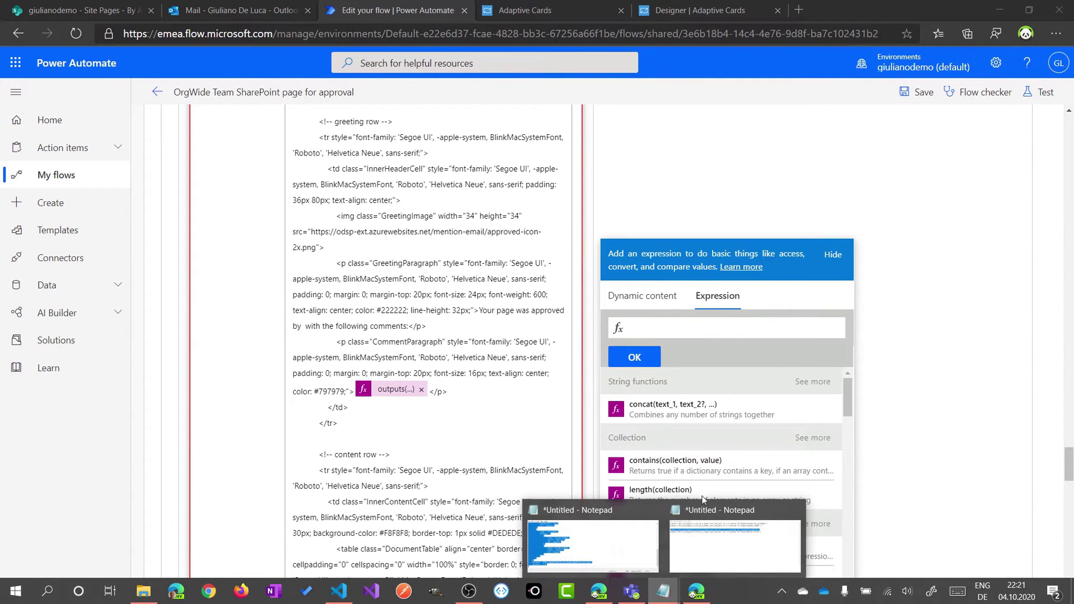
left_click(727, 546)
left_click_drag(857, 369, 321, 369)
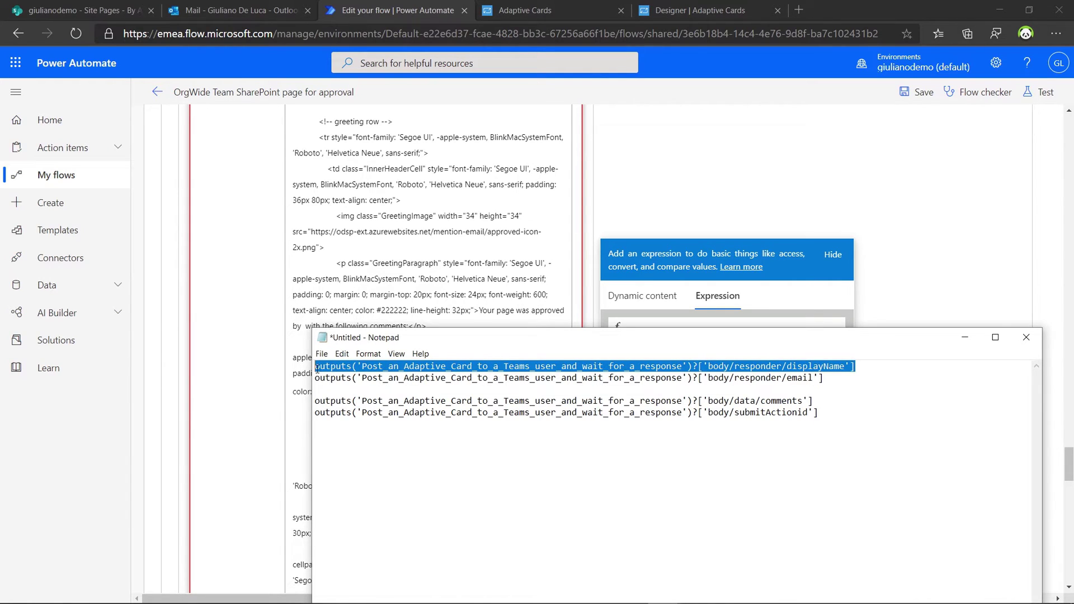
left_click(304, 325)
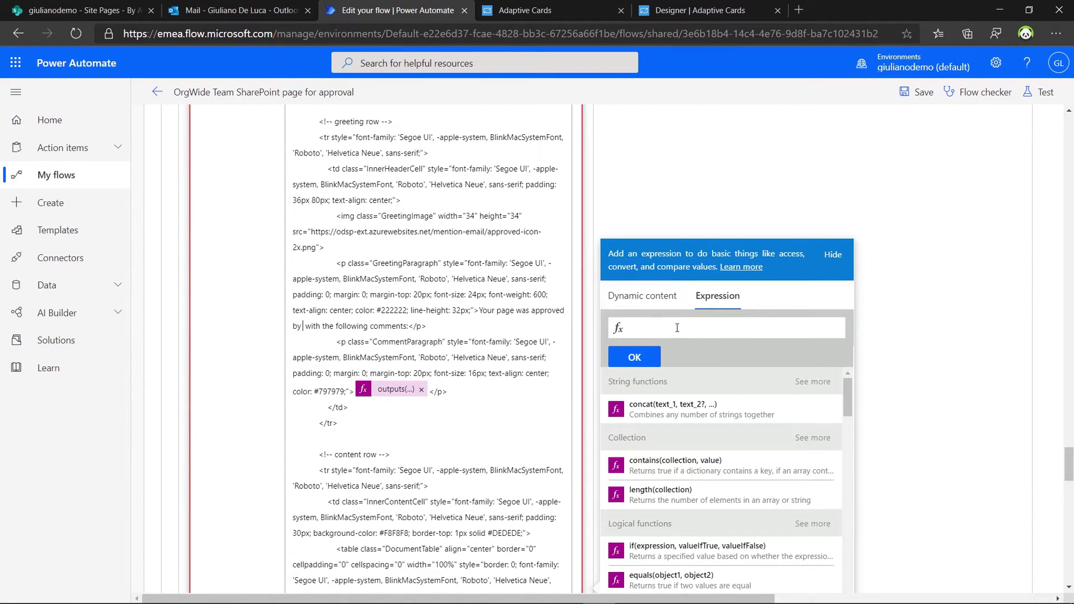
key("ctrl+v")
left_click(635, 358)
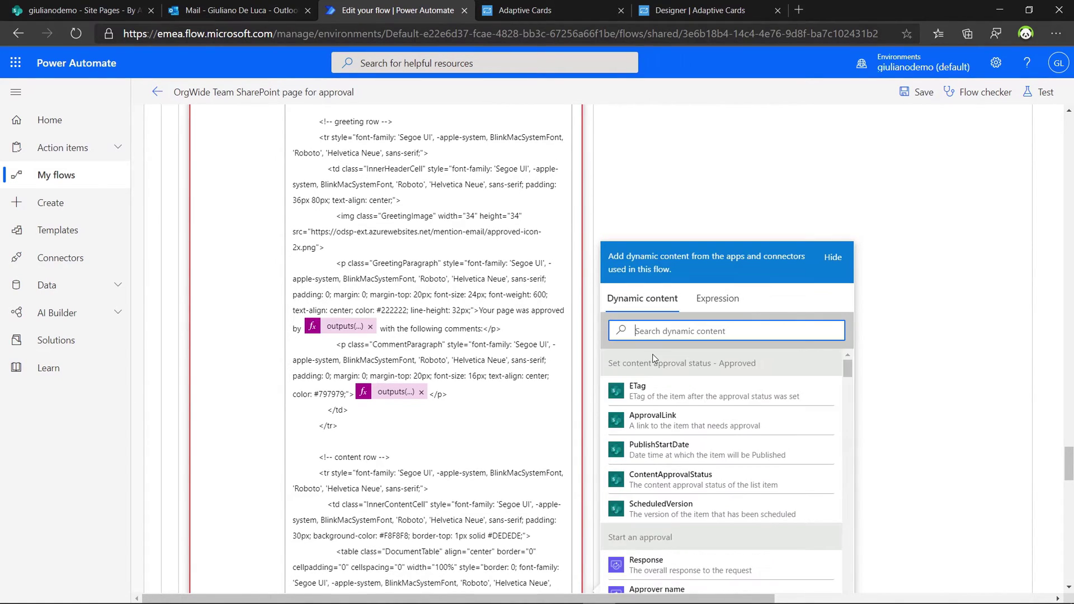
Check the settings of the "Delay until" and "Check if a file is published" actions below the email notification.
scroll(396, 311, "down", 15)
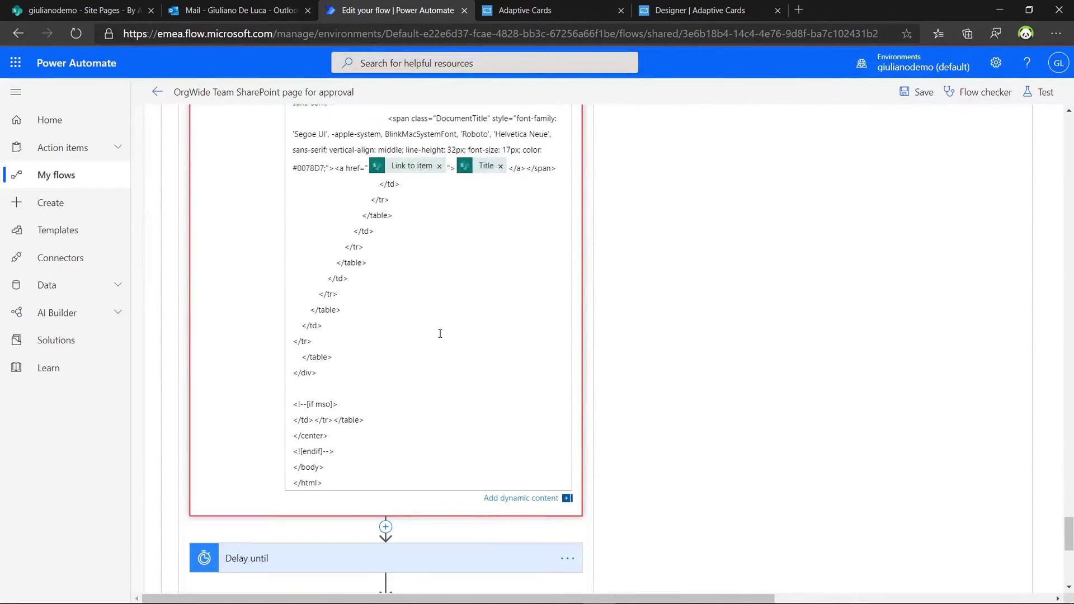
scroll(440, 333, "down", 5)
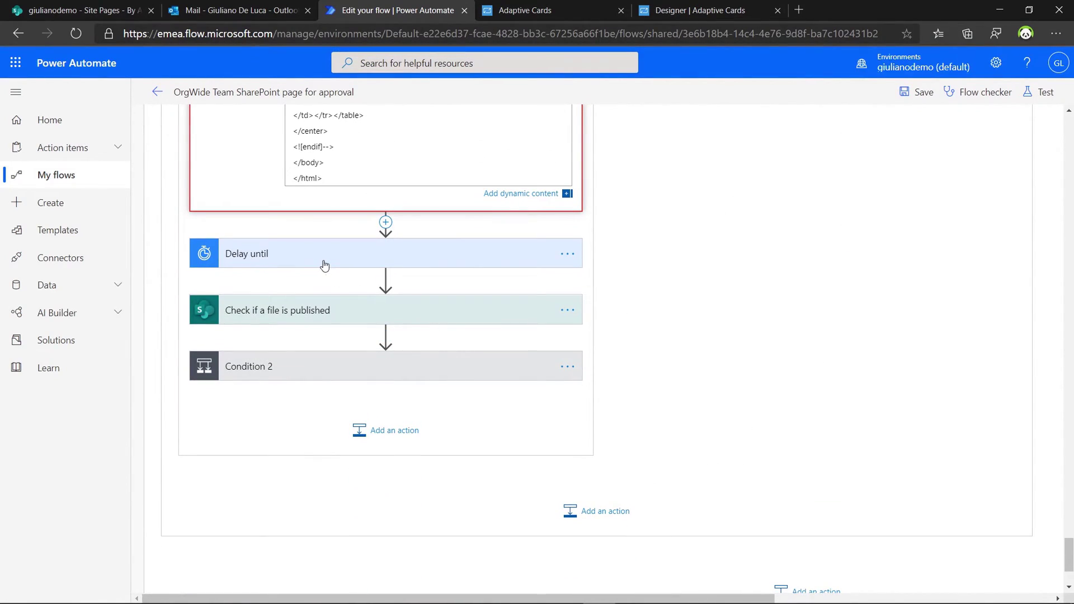
left_click(308, 261)
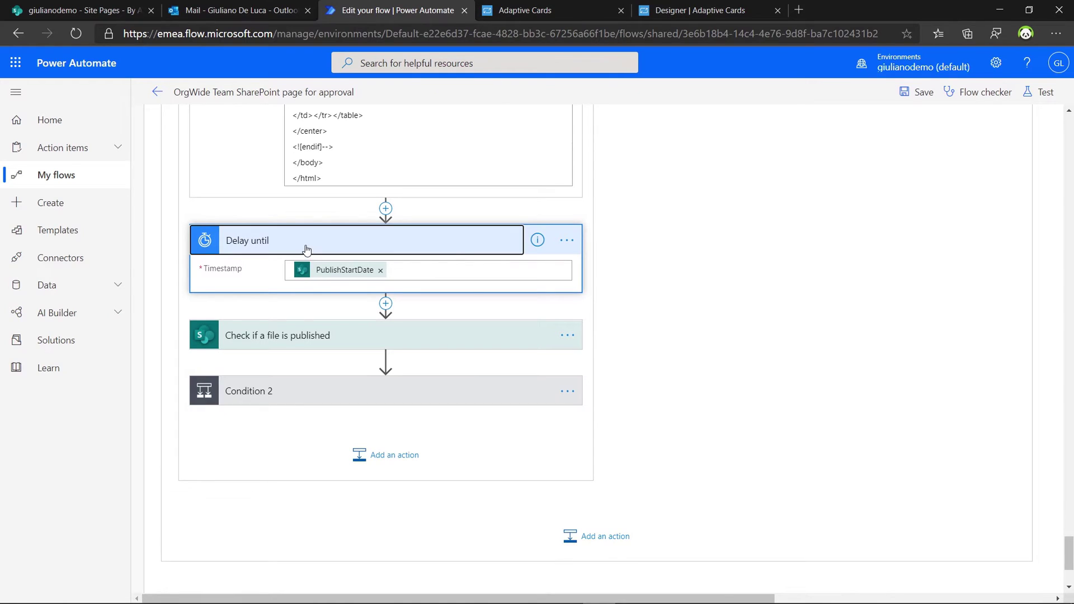
left_click(304, 246)
left_click(266, 307)
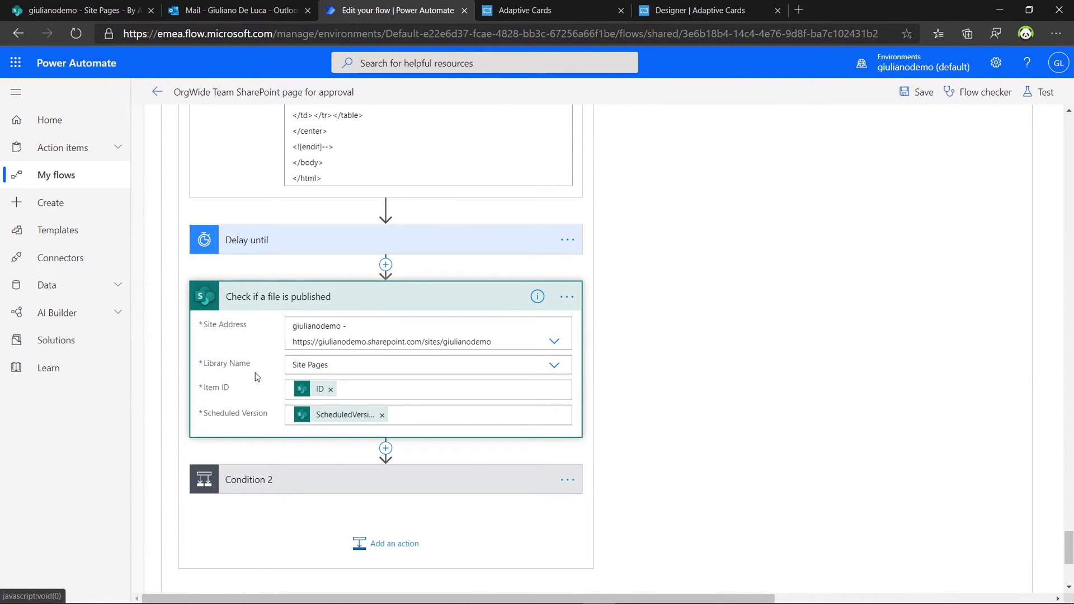
Expand Condition 2 and open "Send me an email notification 2" and "Send me an email notification 4" at their CommentParagraph sections.
left_click(314, 483)
scroll(390, 404, "down", 4)
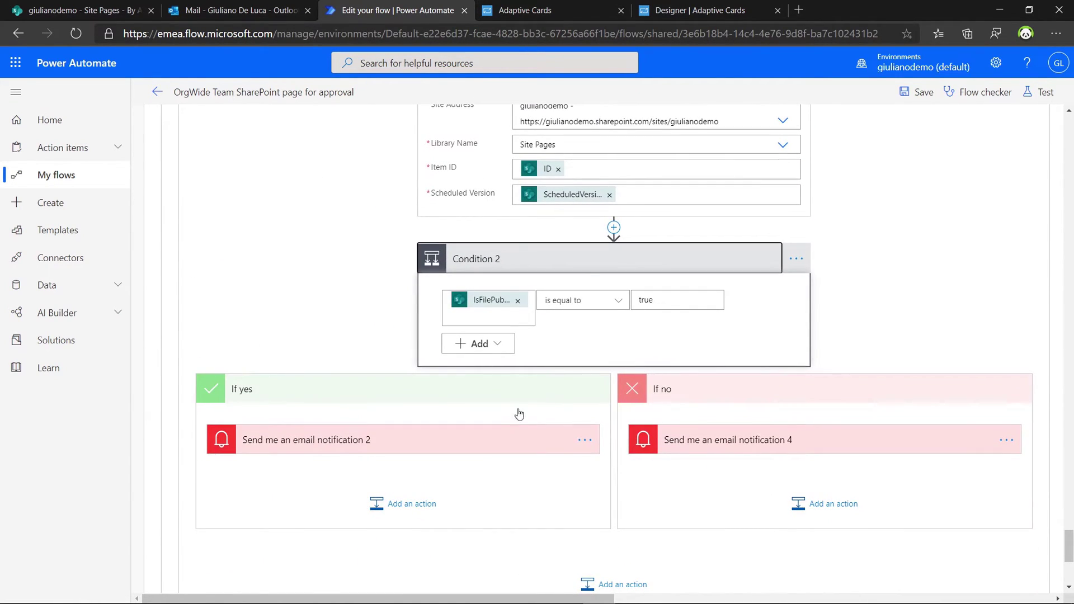
left_click(458, 447)
scroll(708, 362, "down", 10)
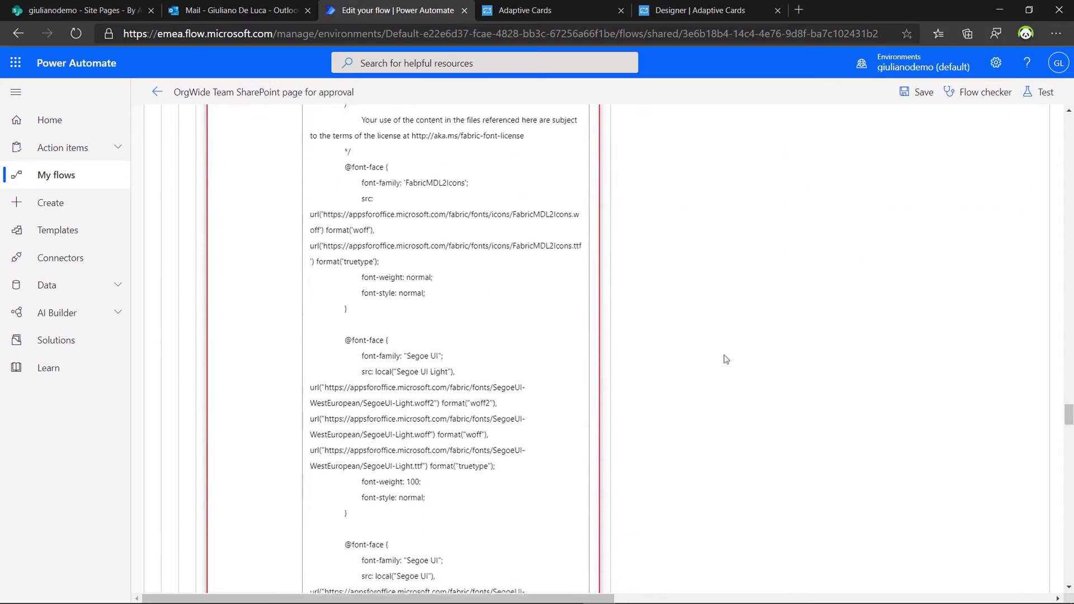
scroll(773, 379, "up", 9)
left_click(772, 380)
scroll(839, 380, "down", 15)
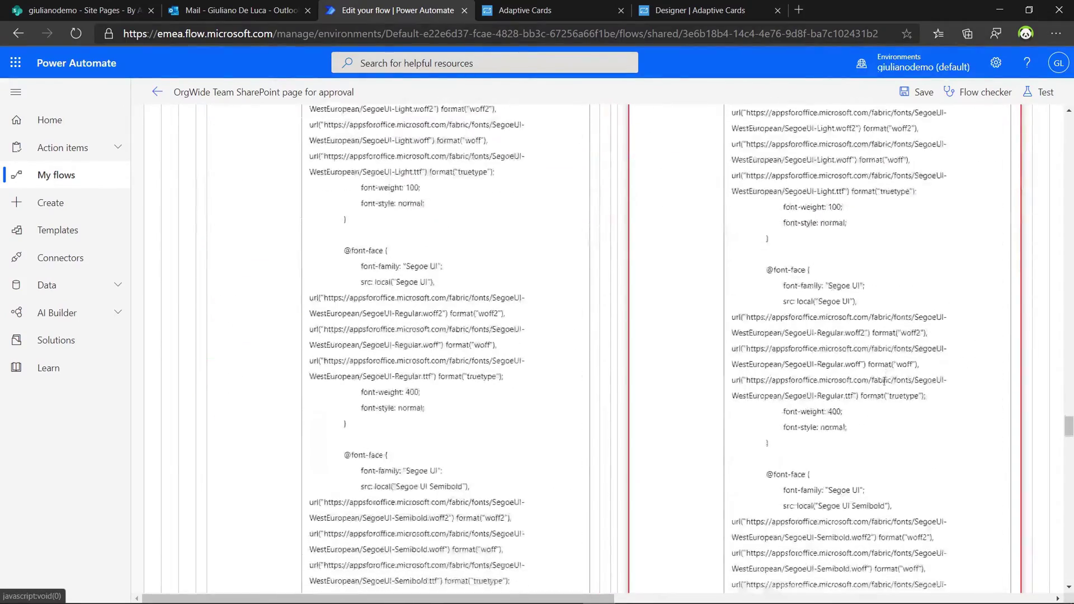
scroll(884, 381, "down", 12)
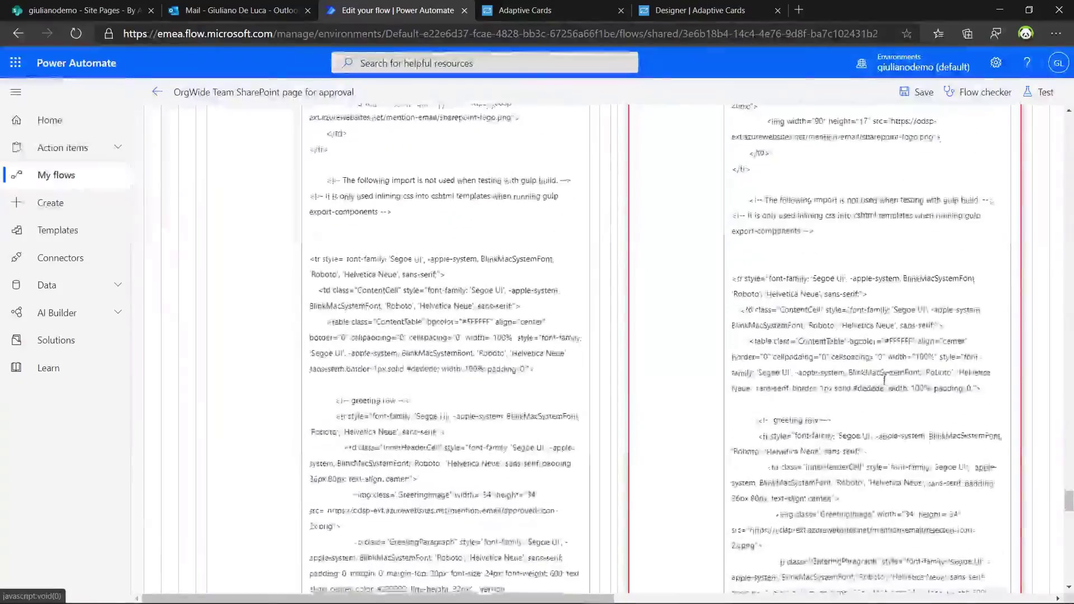
scroll(523, 323, "down", 5)
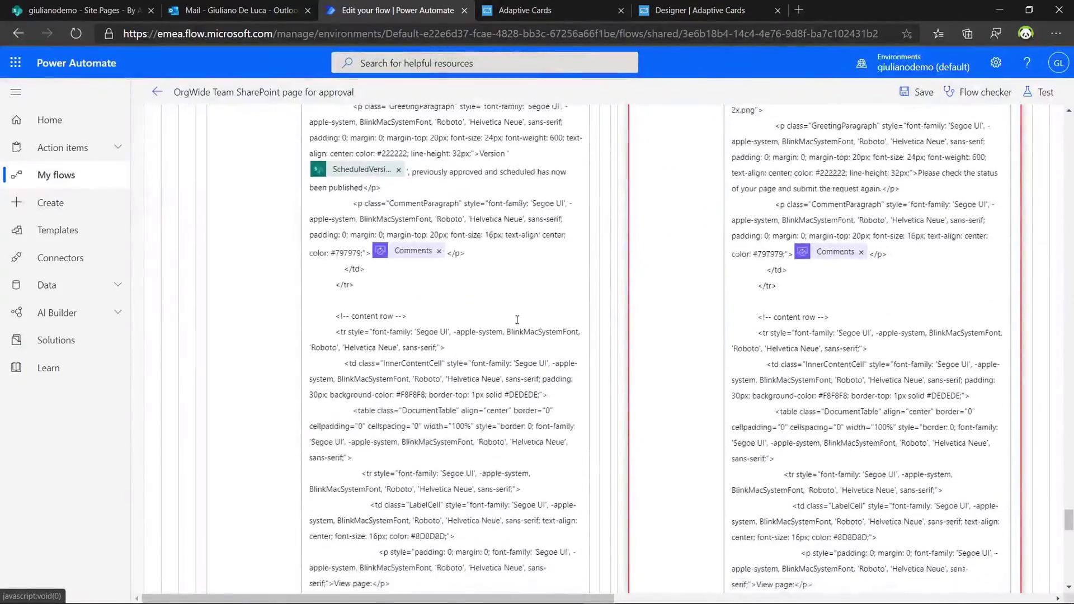
scroll(522, 323, "down", 5)
scroll(656, 372, "up", 10)
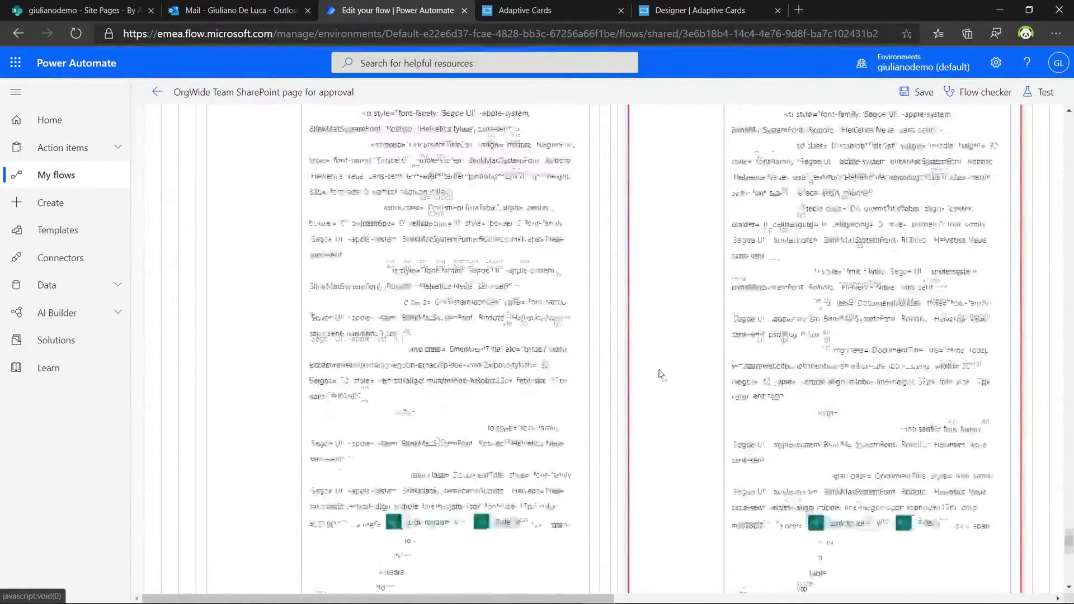
scroll(660, 385, "down", 3)
Replace the Comments token in "Send me an email notification 2" with the outputs expression ending in ?['body/data/comments'] copied from Notepad.
key("alt+Tab")
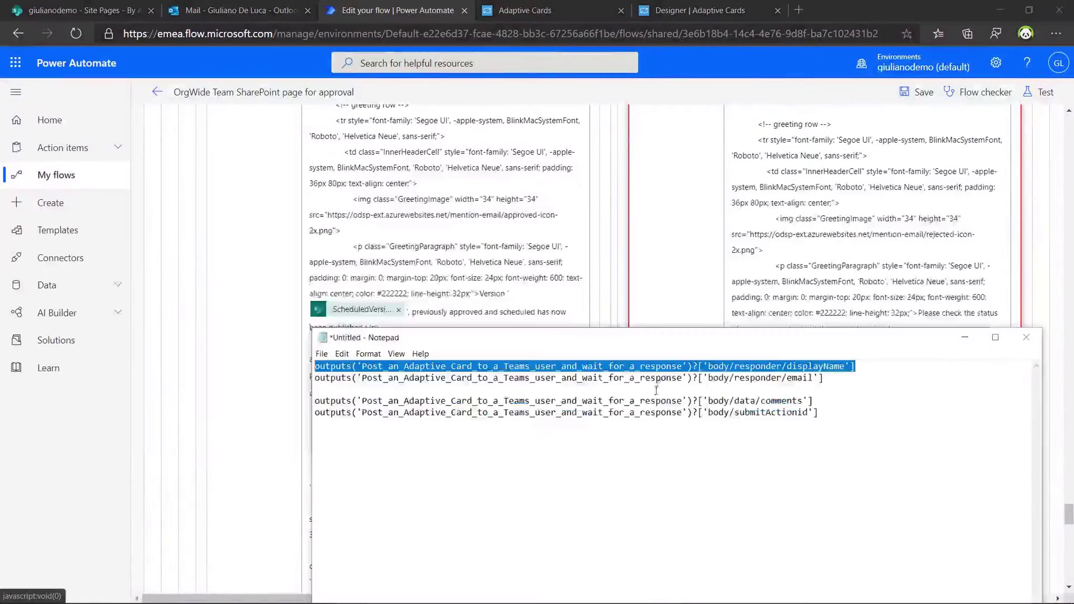
left_click_drag(823, 401, 374, 401)
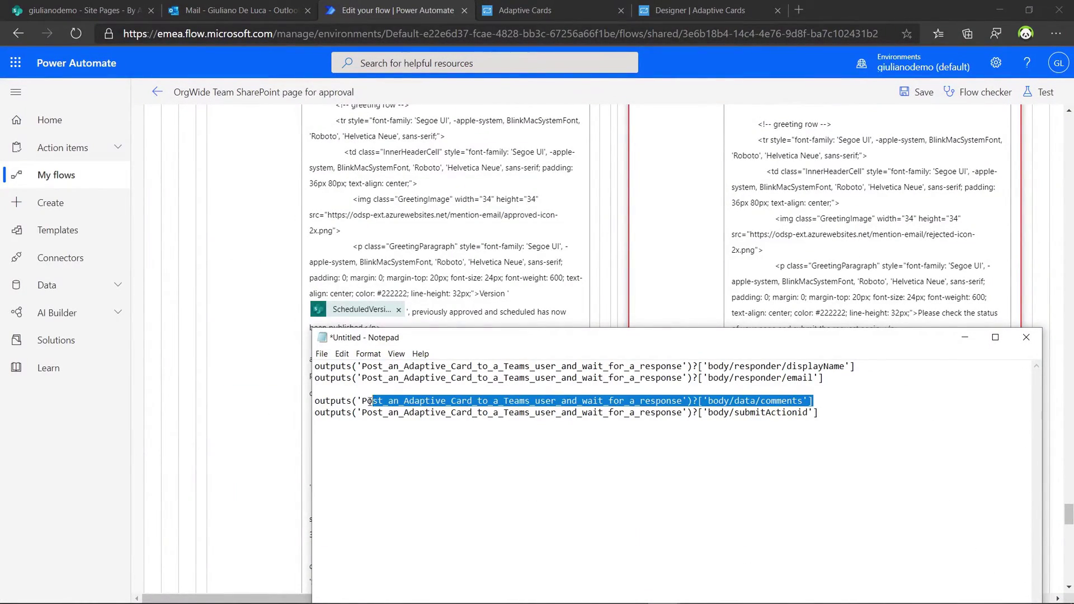
left_click(421, 322)
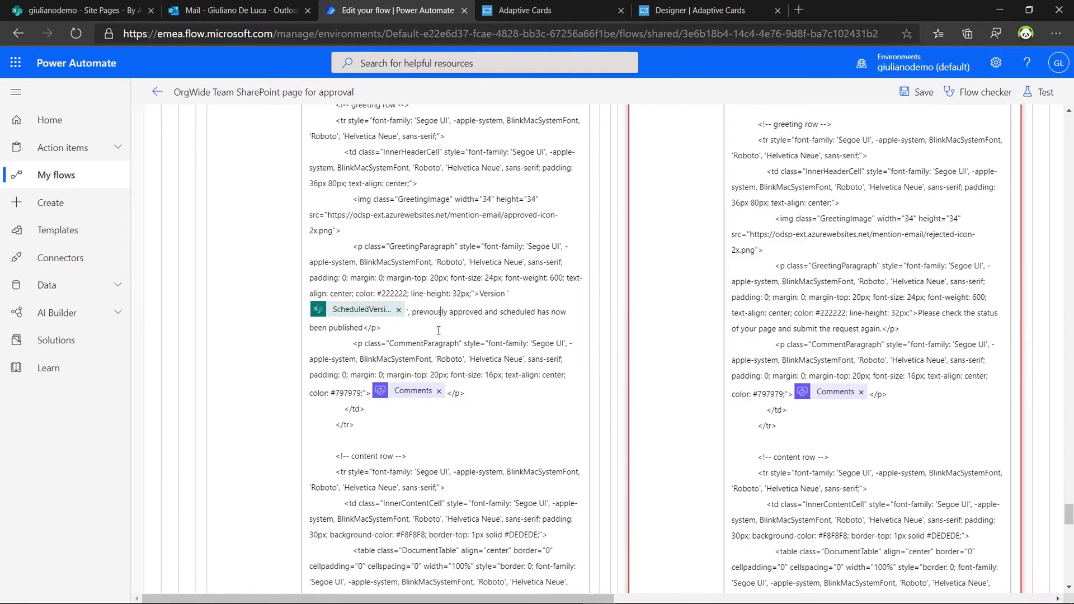
left_click(372, 390)
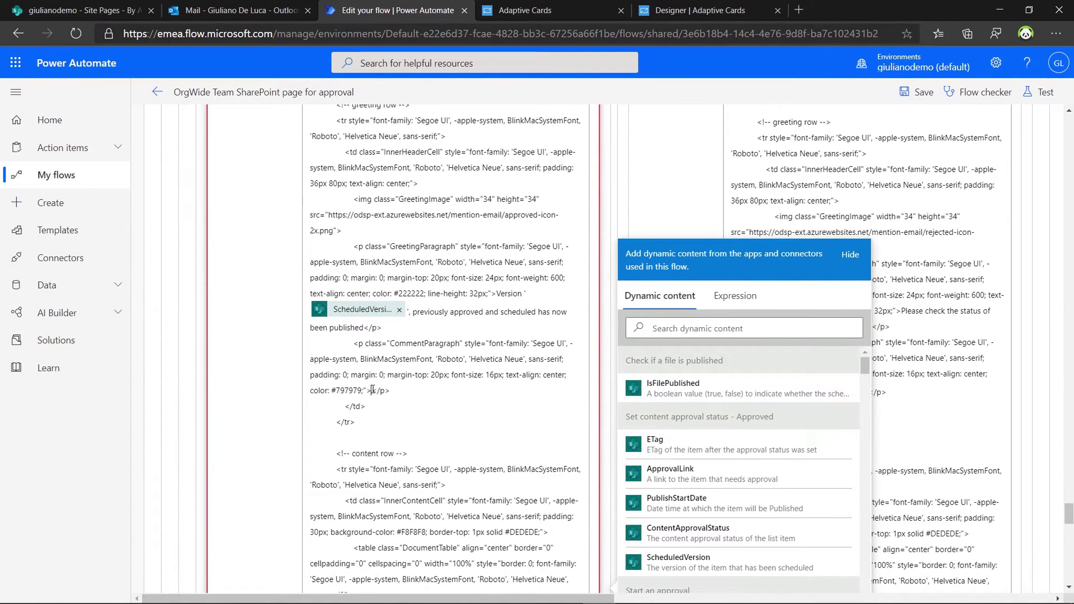
left_click(734, 295)
key("ctrl+v")
left_click(651, 356)
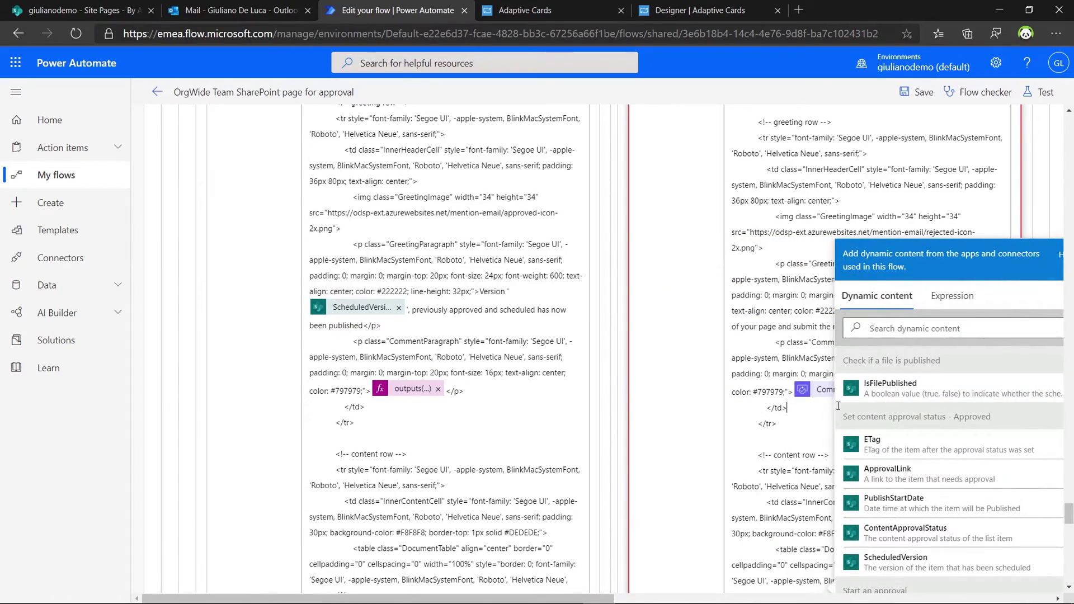
Replace the Comments token in the CommentParagraph of "Send me an email notification 4" with the same copied body/data/comments expression.
scroll(832, 407, "down", 2)
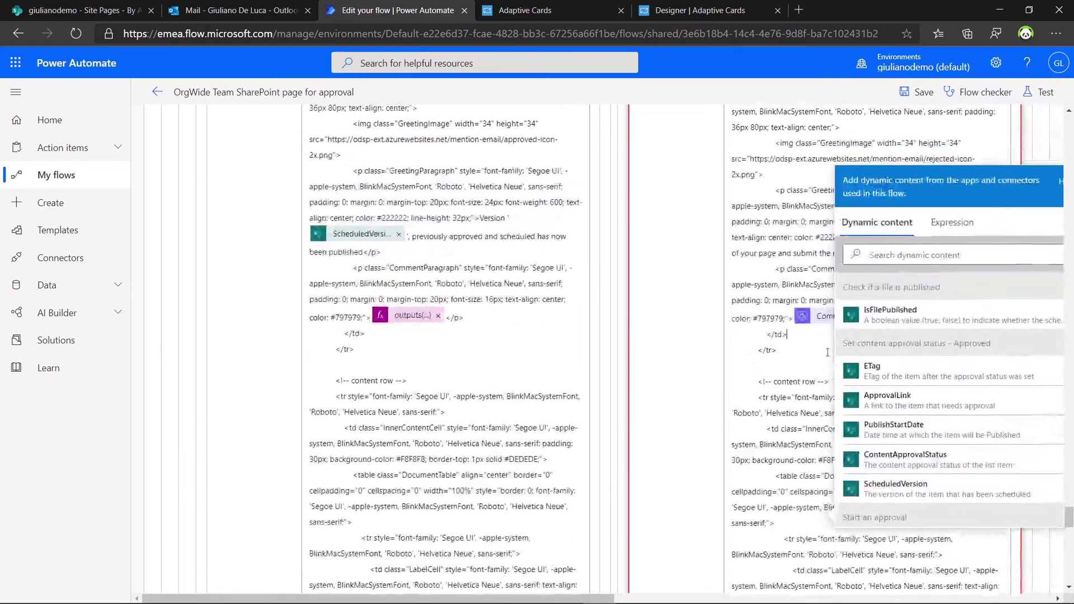
left_click(1061, 182)
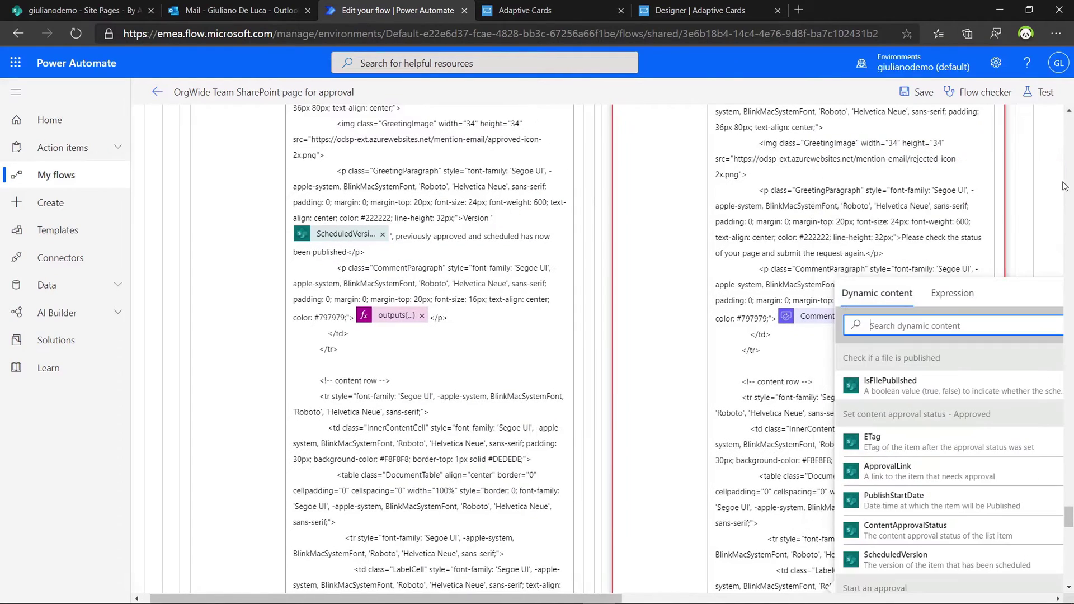
double_click(833, 318)
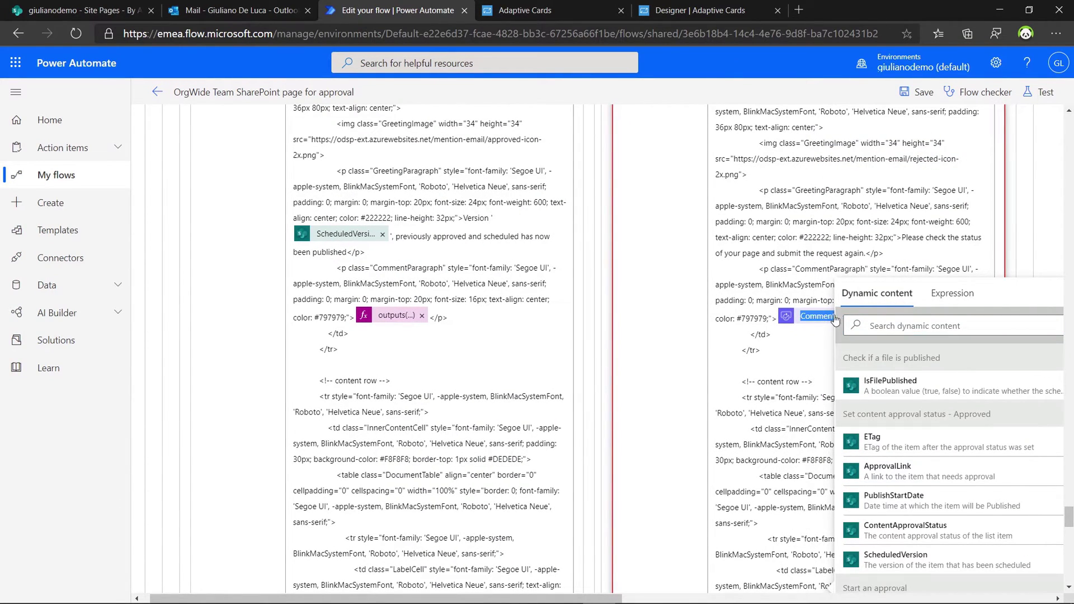
scroll(912, 518, "down", 5)
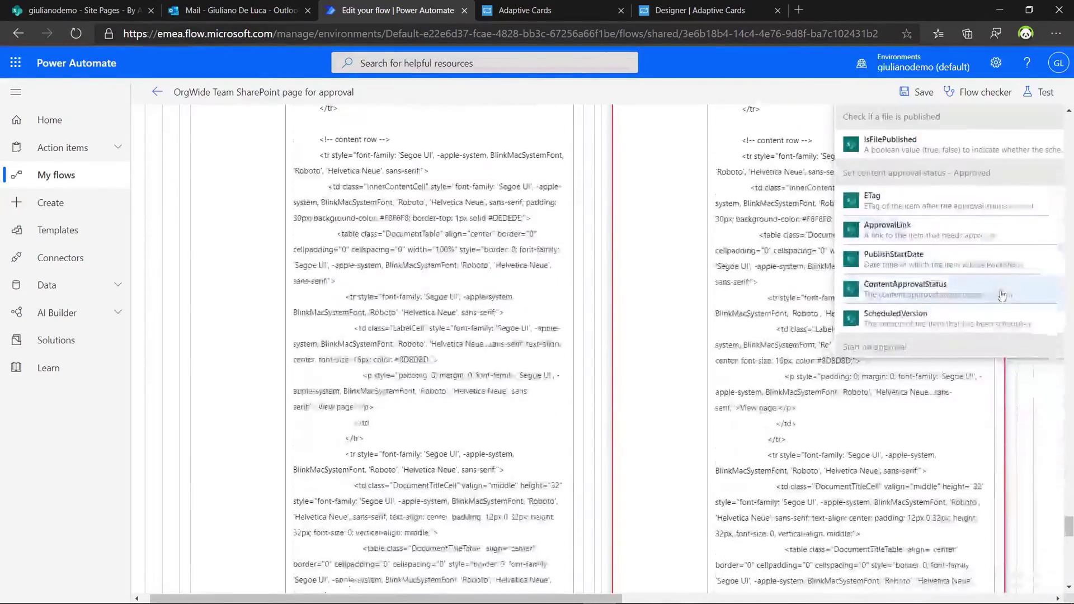
scroll(912, 518, "up", 3)
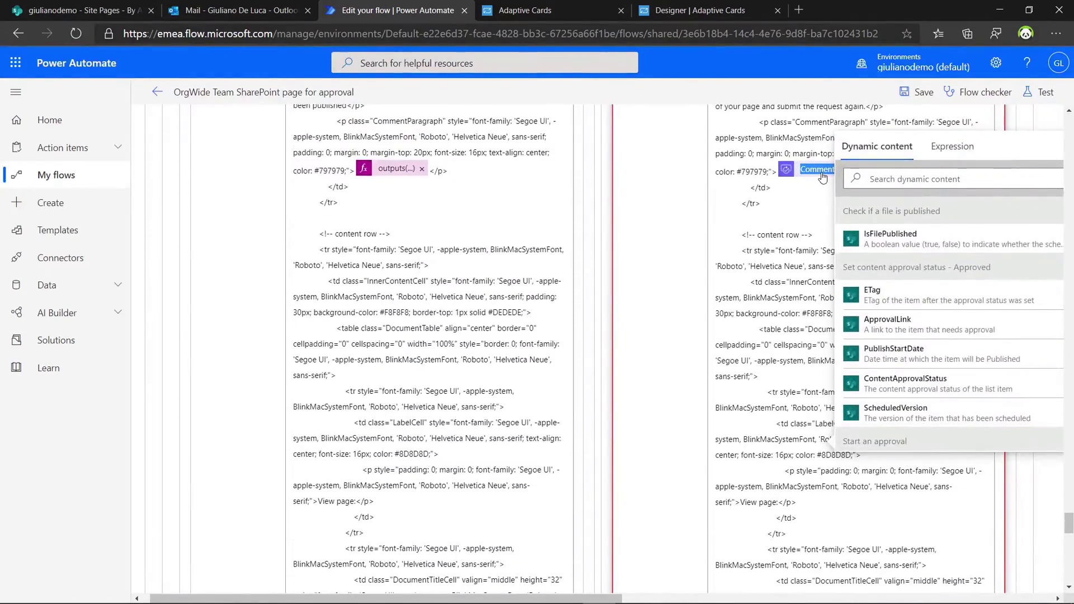
key("Delete")
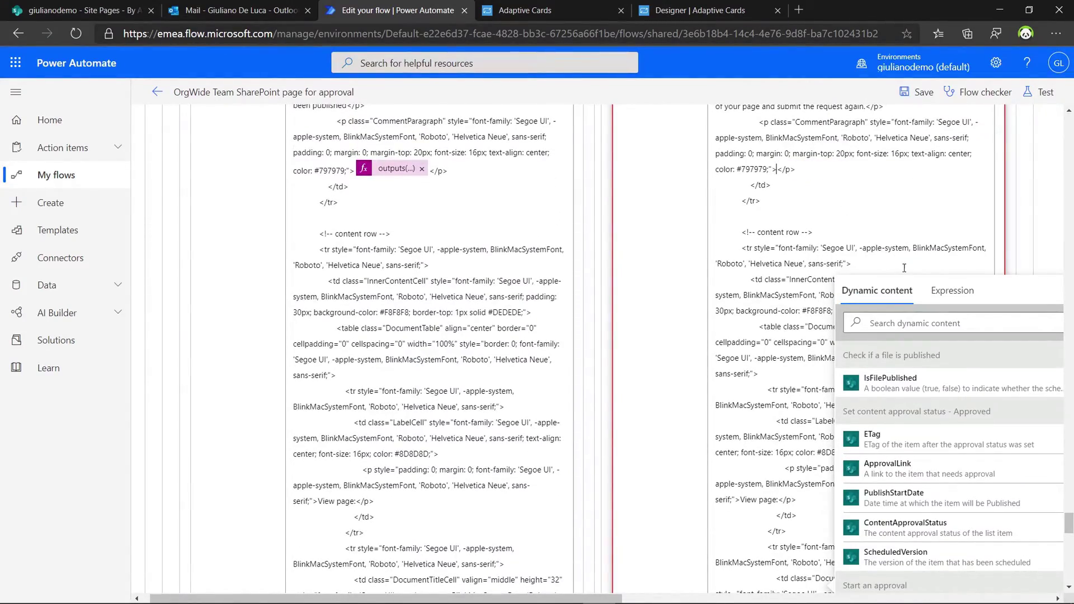
left_click(952, 291)
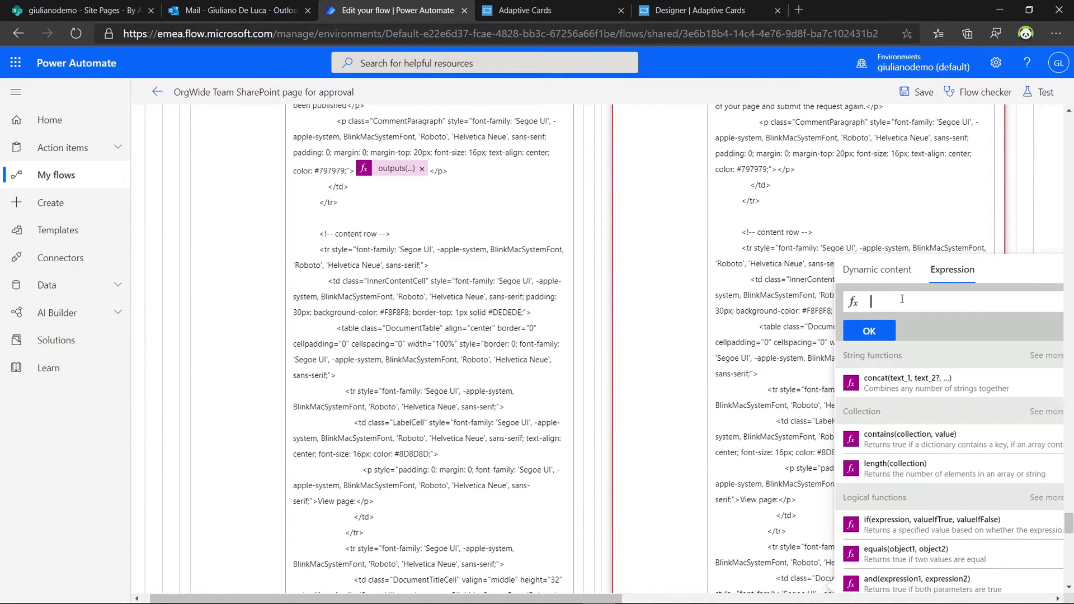
key("ctrl+v")
left_click(871, 330)
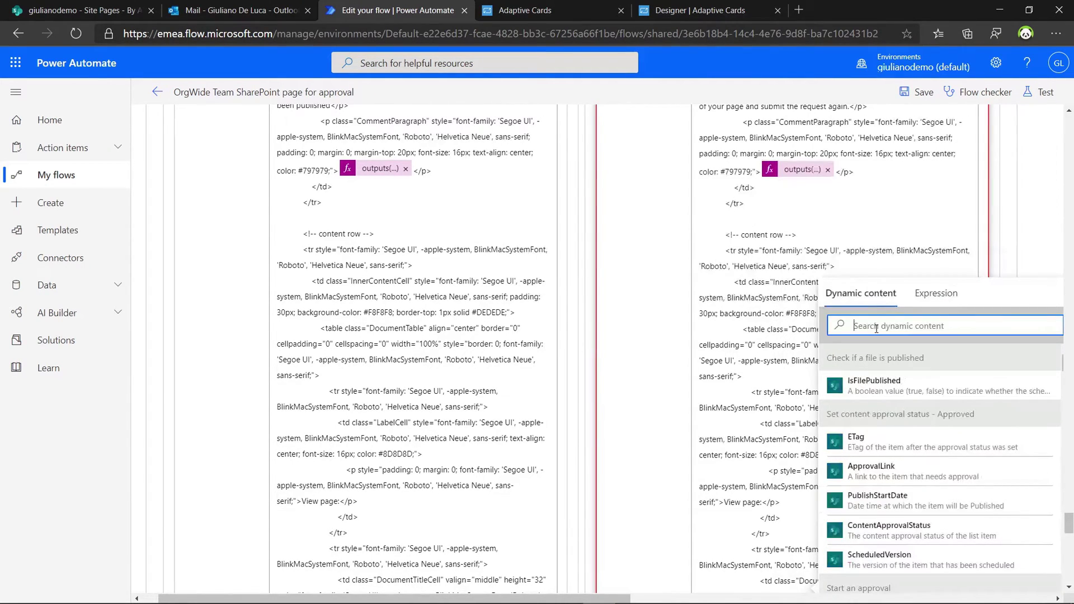
Return to the start of the approved branch and collapse Condition 3.
scroll(839, 274, "up", 15)
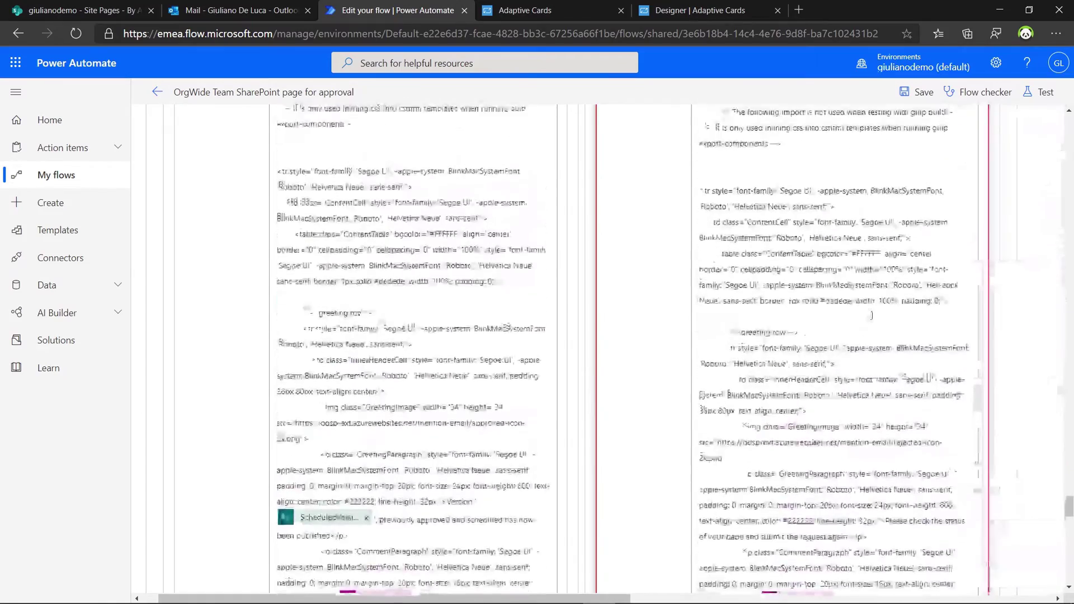
scroll(873, 313, "up", 10)
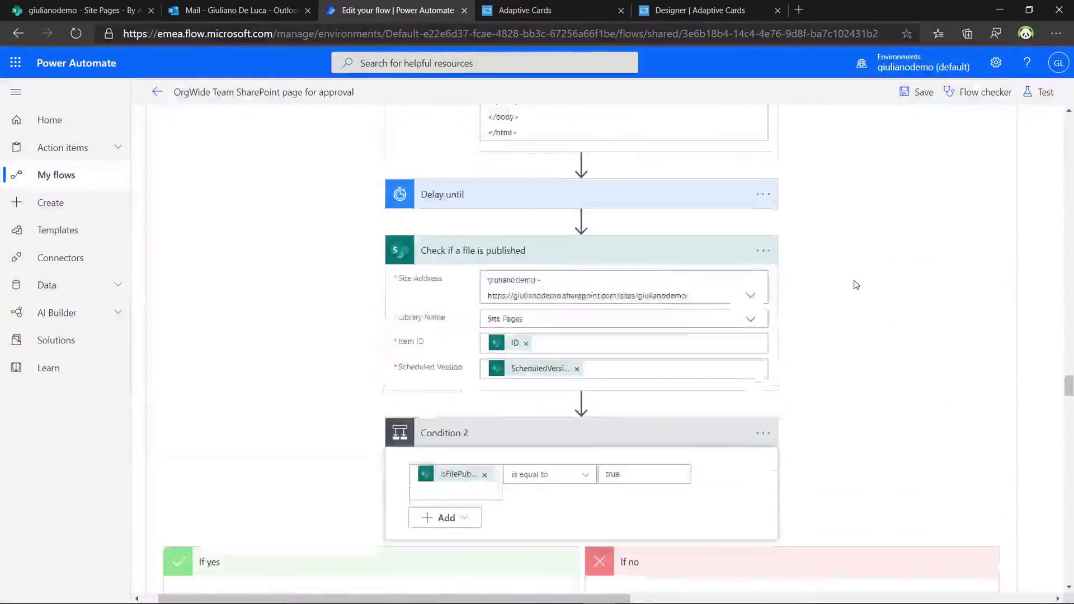
scroll(849, 288, "down", 5)
scroll(839, 274, "up", 4)
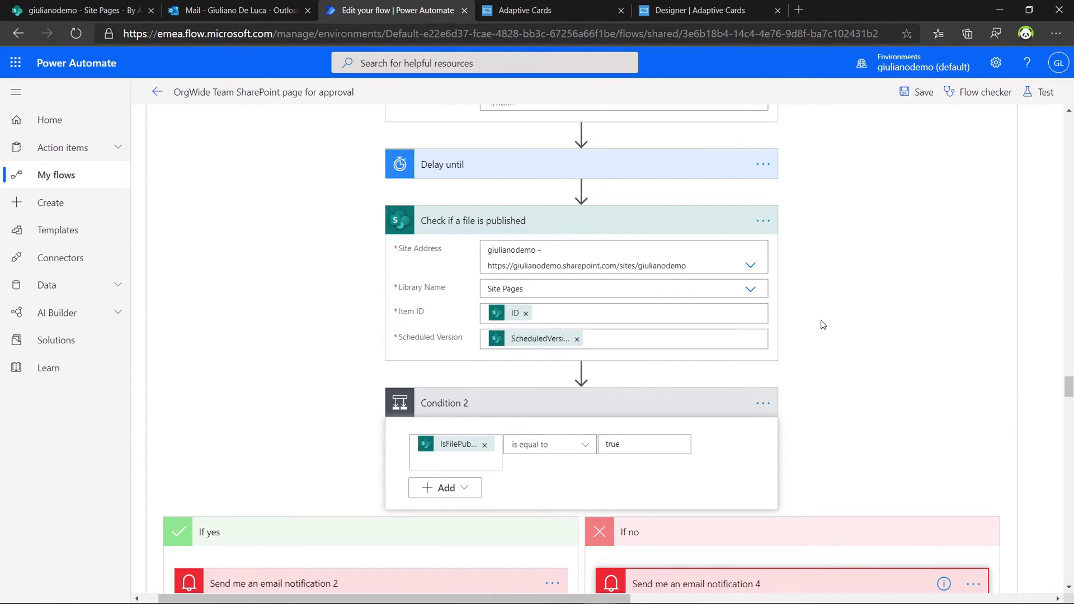
scroll(822, 324, "up", 15)
scroll(772, 327, "up", 15)
scroll(791, 324, "up", 15)
scroll(790, 311, "down", 3)
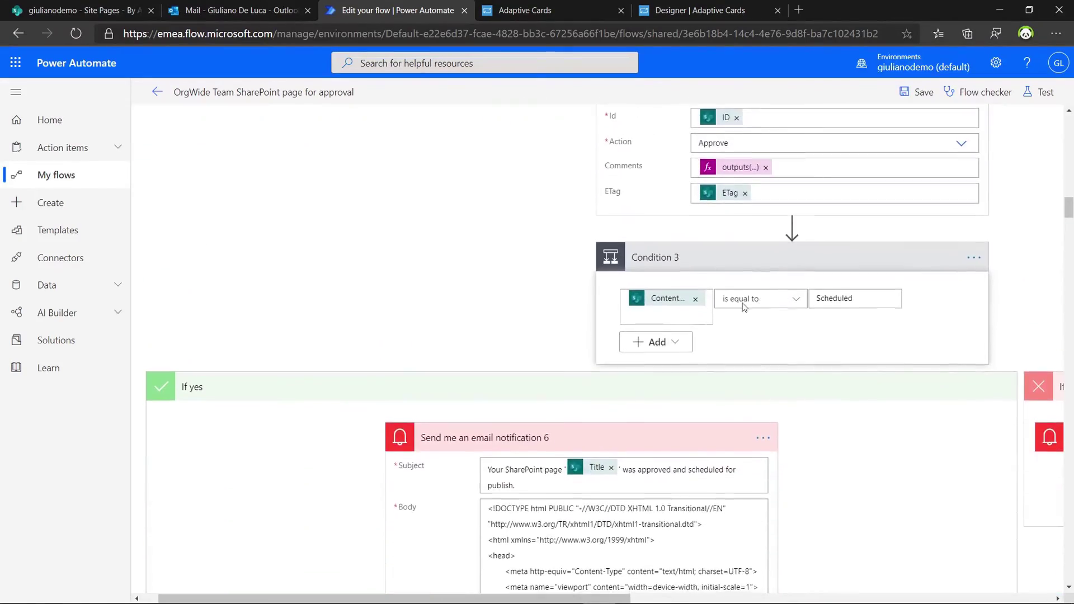
scroll(761, 300, "down", 2)
left_click(682, 365)
left_click(827, 186)
Open the "Set content approval status - Rejected" action in the main Condition's If no branch.
scroll(951, 307, "down", 5)
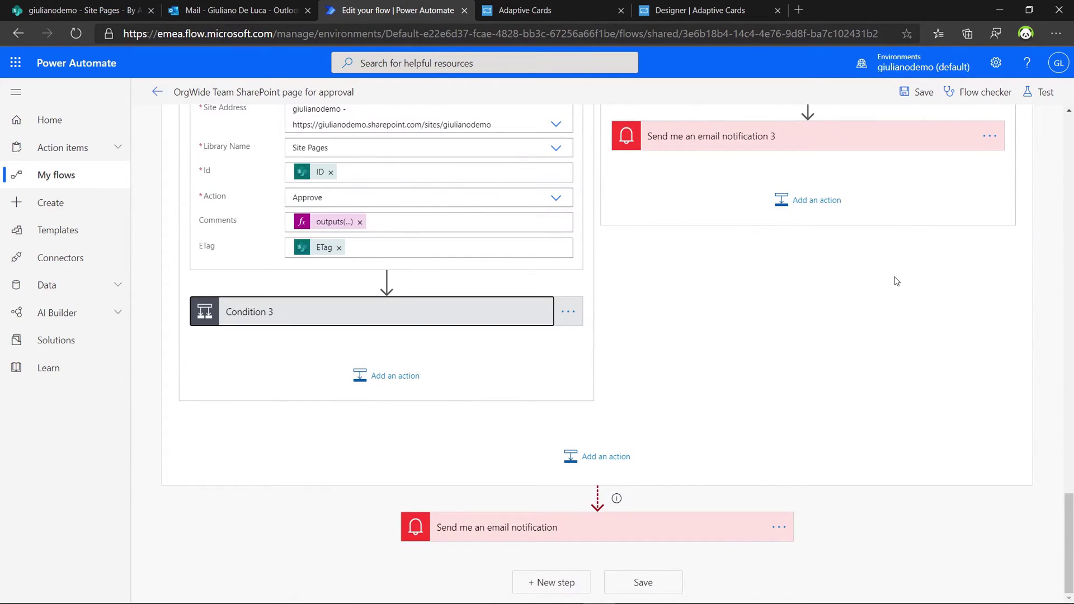
scroll(898, 282, "up", 4)
left_click(853, 299)
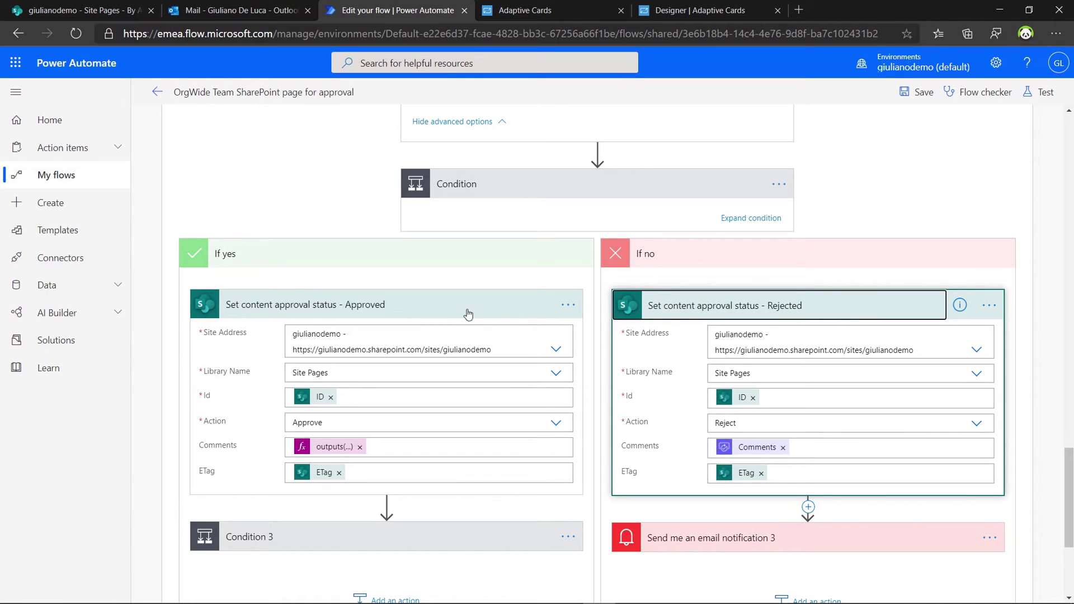
Replace the Comments token in "Set content approval status - Rejected" with the copied outputs expression ending in ?['body/data/comments'] and check the inserted expression.
scroll(777, 380, "down", 1)
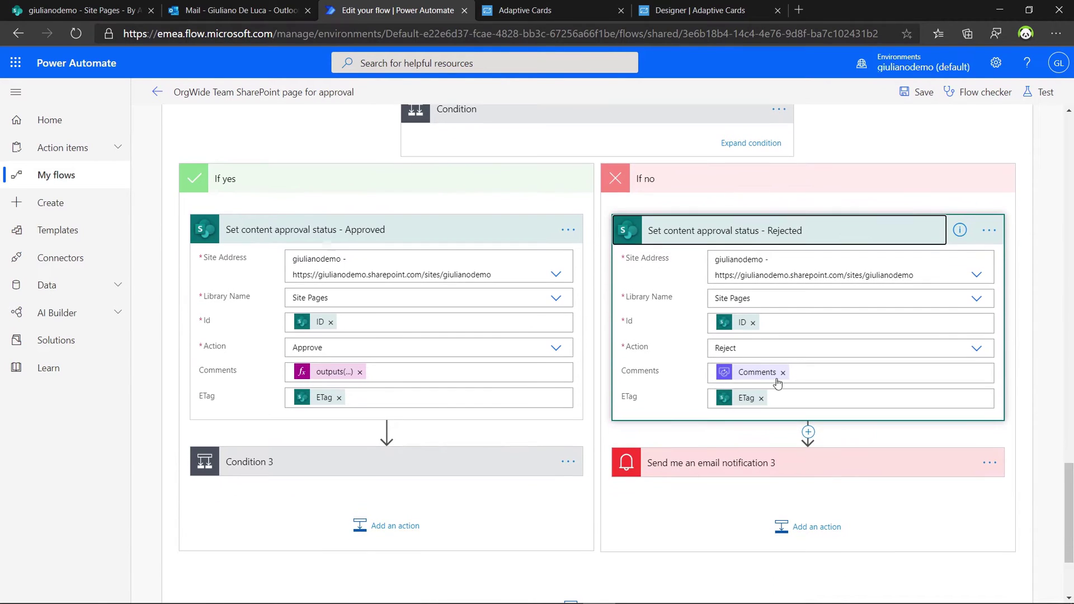
left_click(782, 373)
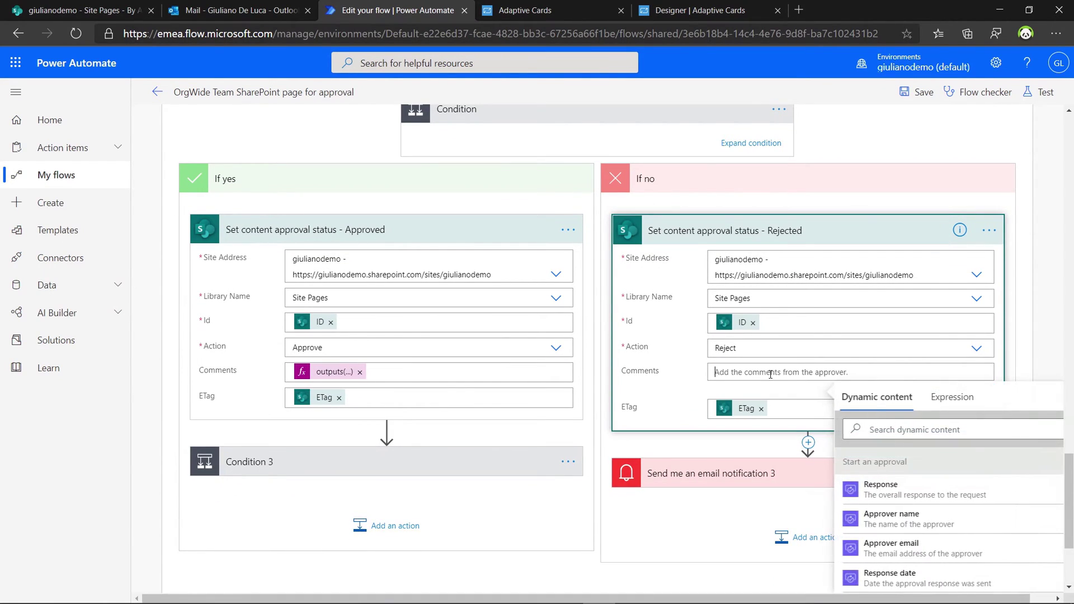
left_click(957, 398)
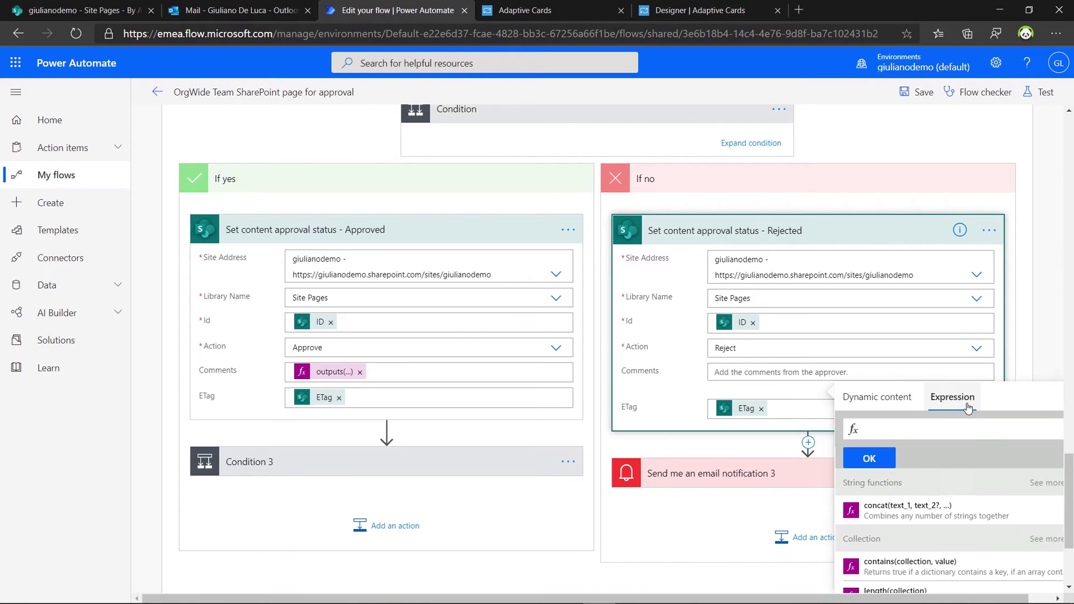
left_click(929, 429)
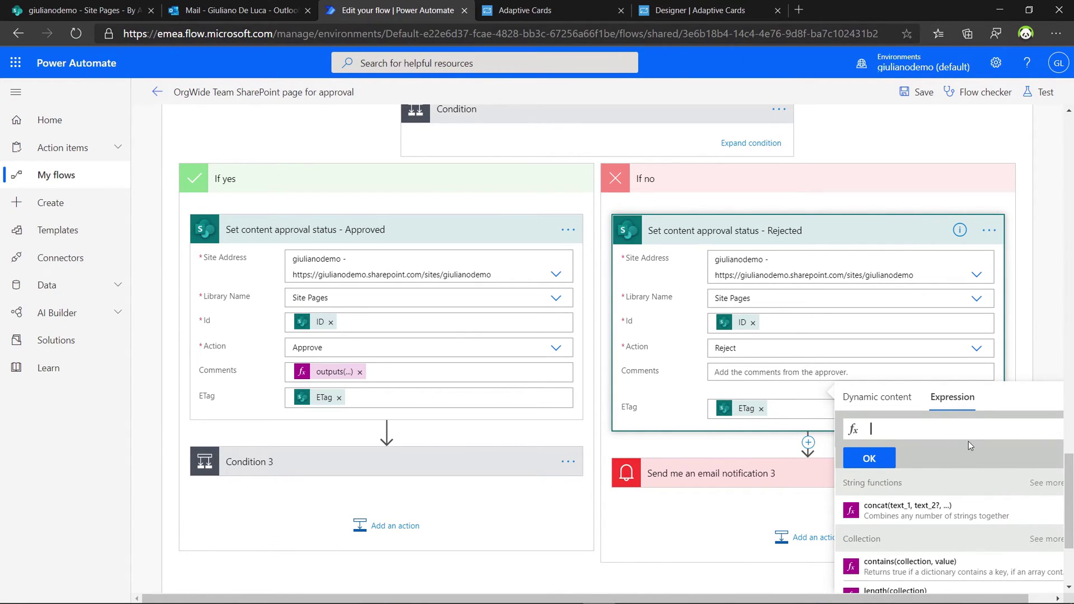
key("ctrl+v")
left_click(869, 458)
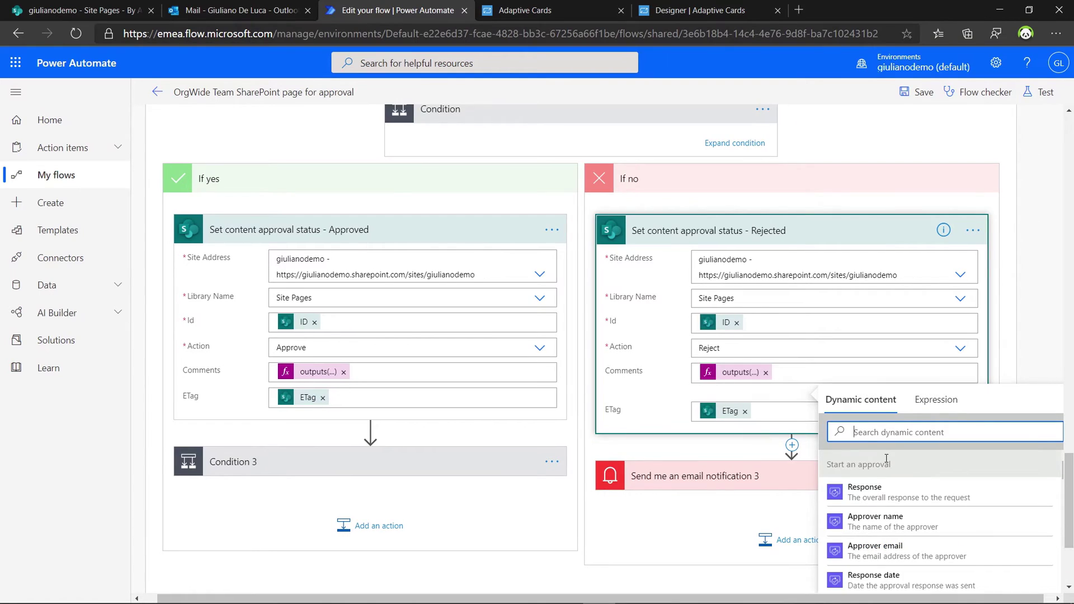
left_click(750, 376)
left_click_drag(941, 431, 1028, 431)
left_click(1039, 432)
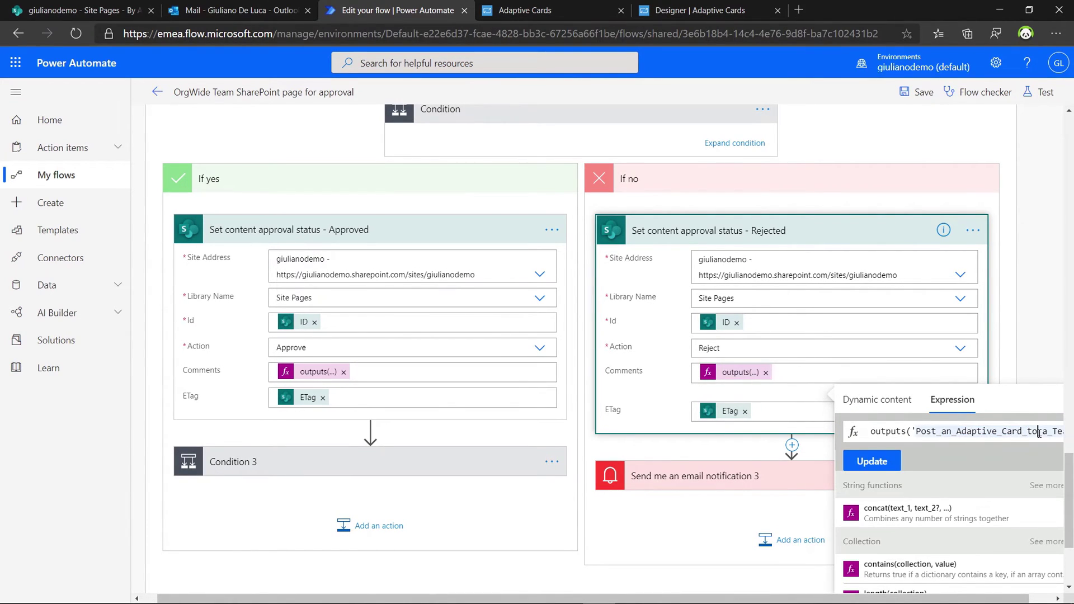
key("End")
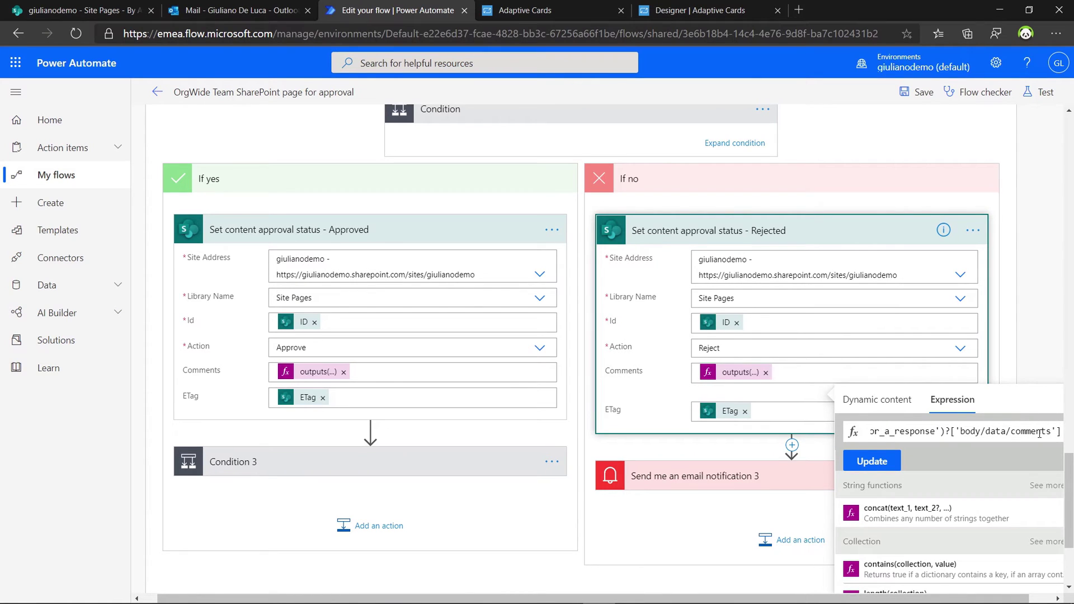
Open "Send me an email notification 3" in the If no branch and remove the Comments token from its CommentParagraph.
scroll(773, 339, "down", 3)
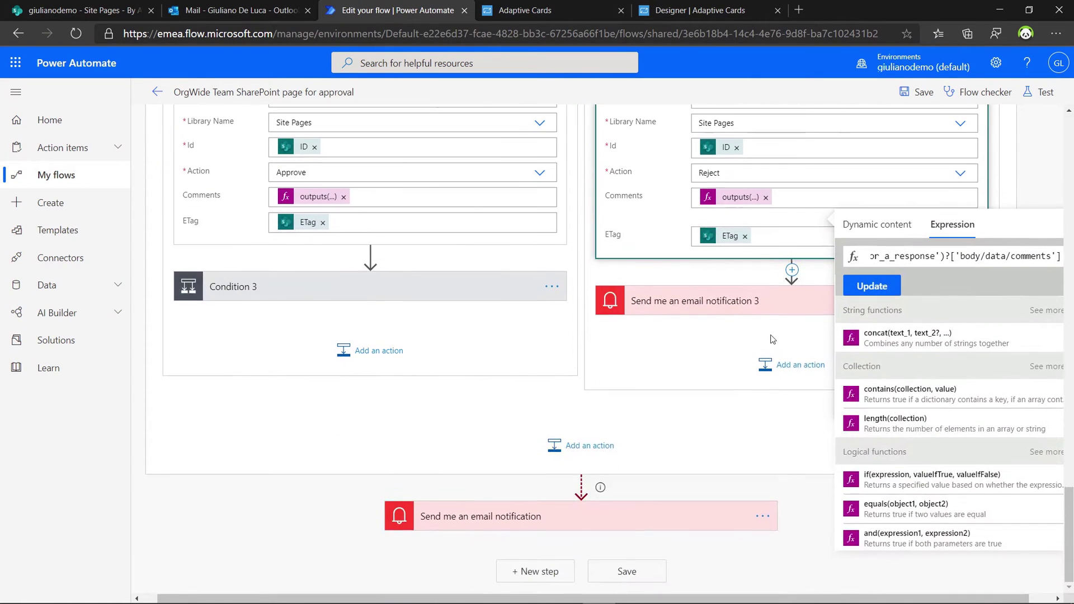
left_click(742, 302)
scroll(948, 317, "down", 10)
scroll(949, 317, "down", 15)
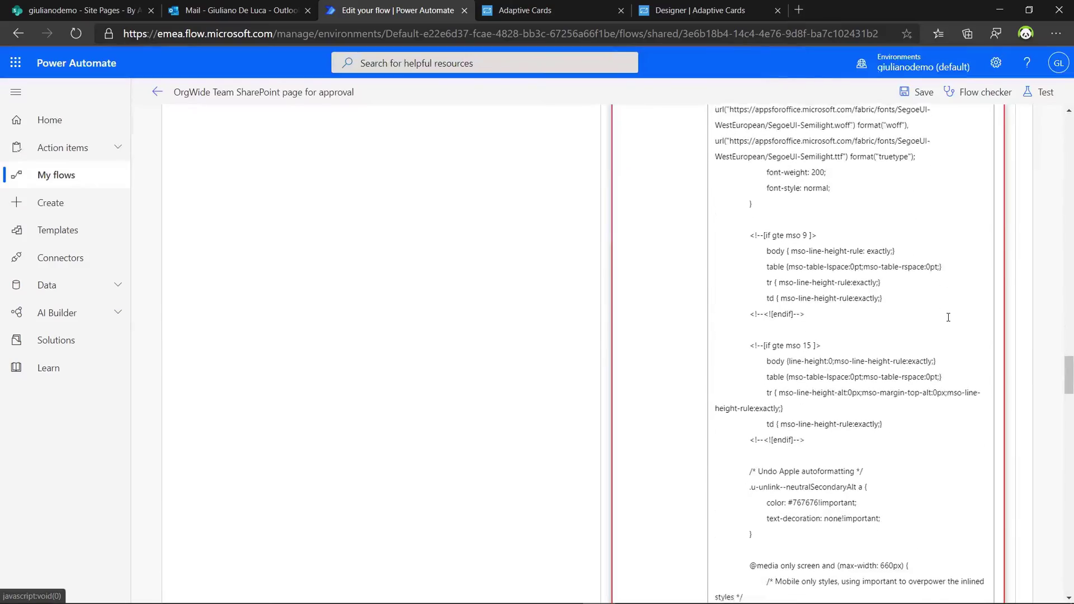
scroll(949, 317, "down", 7)
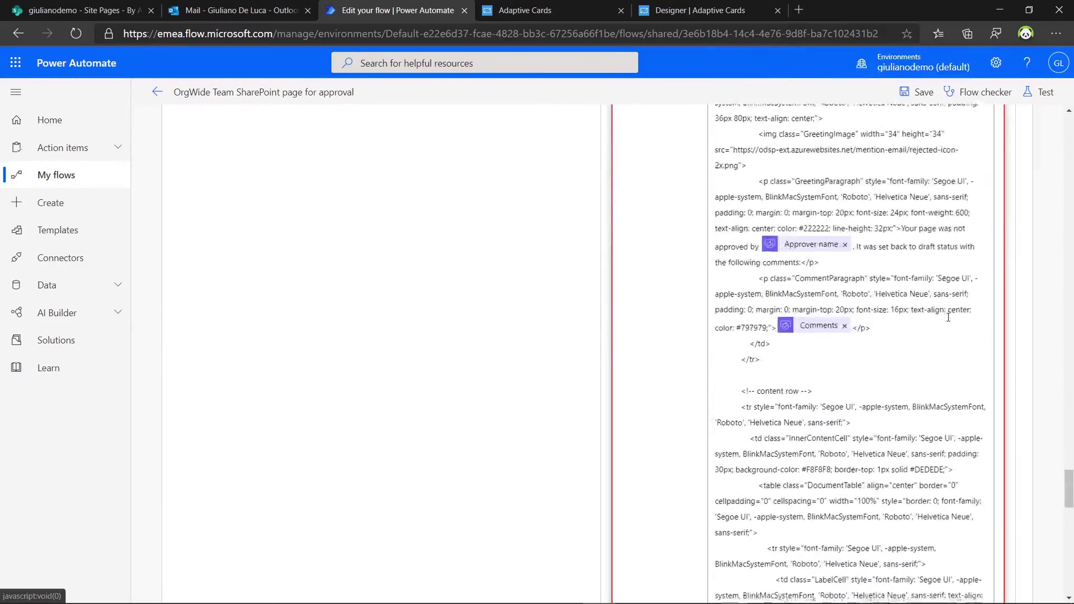
left_click(844, 326)
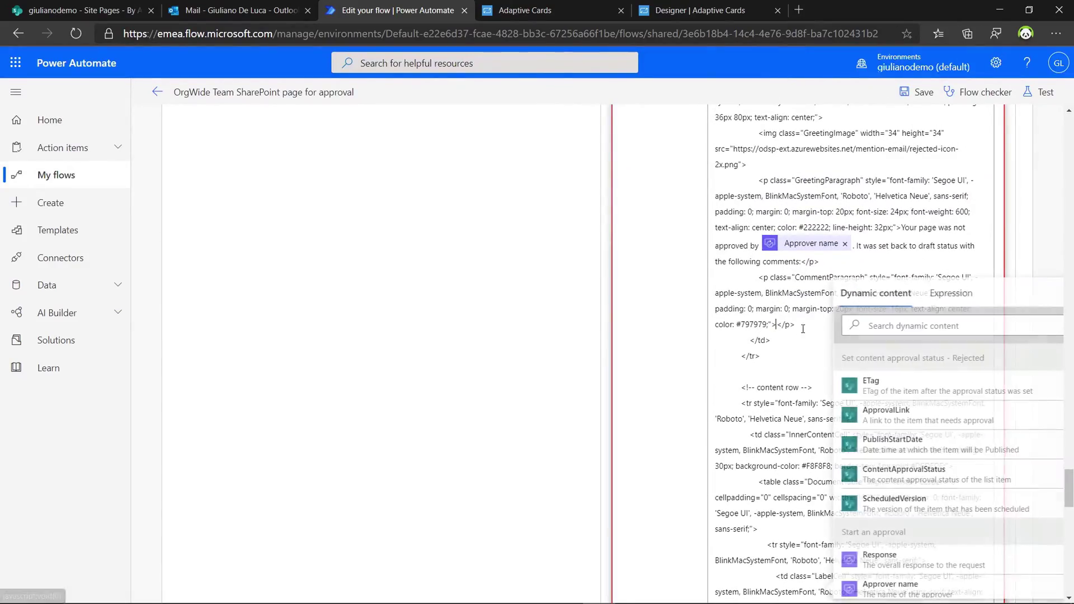
left_click(951, 273)
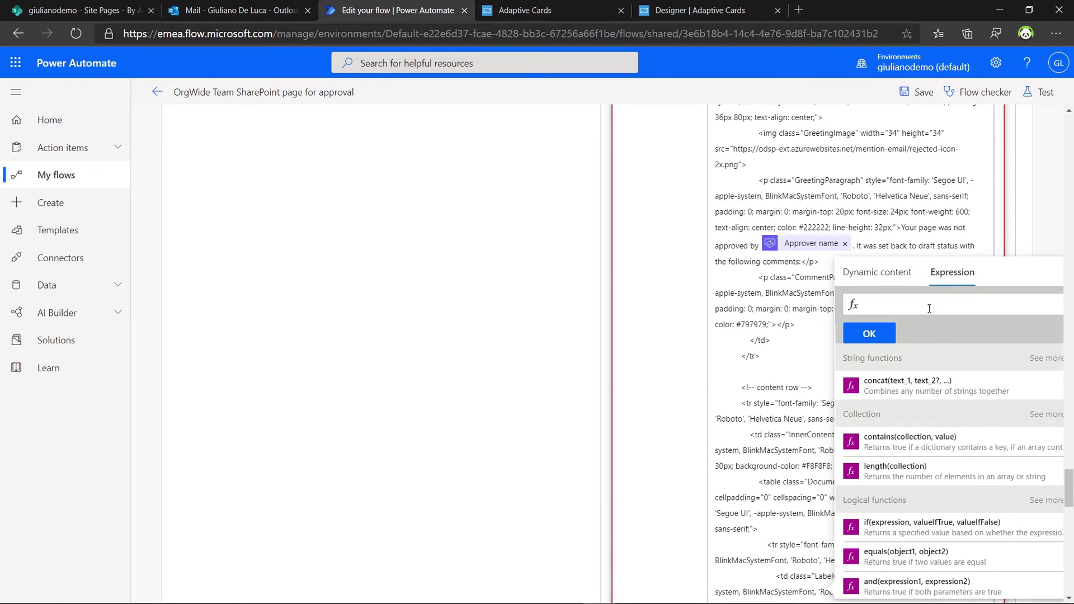
key("ctrl+v")
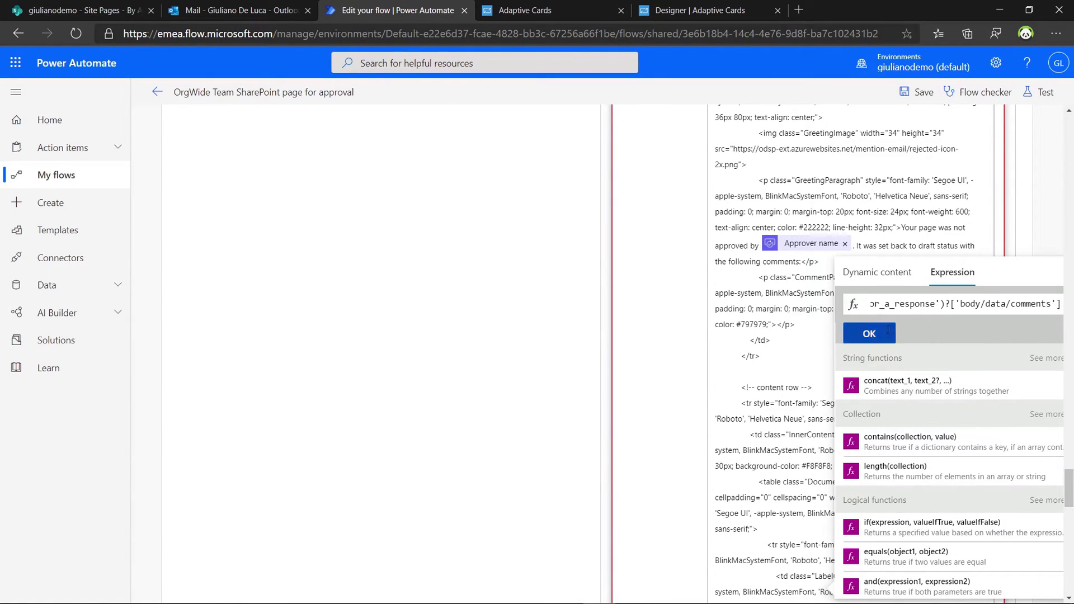
left_click(881, 333)
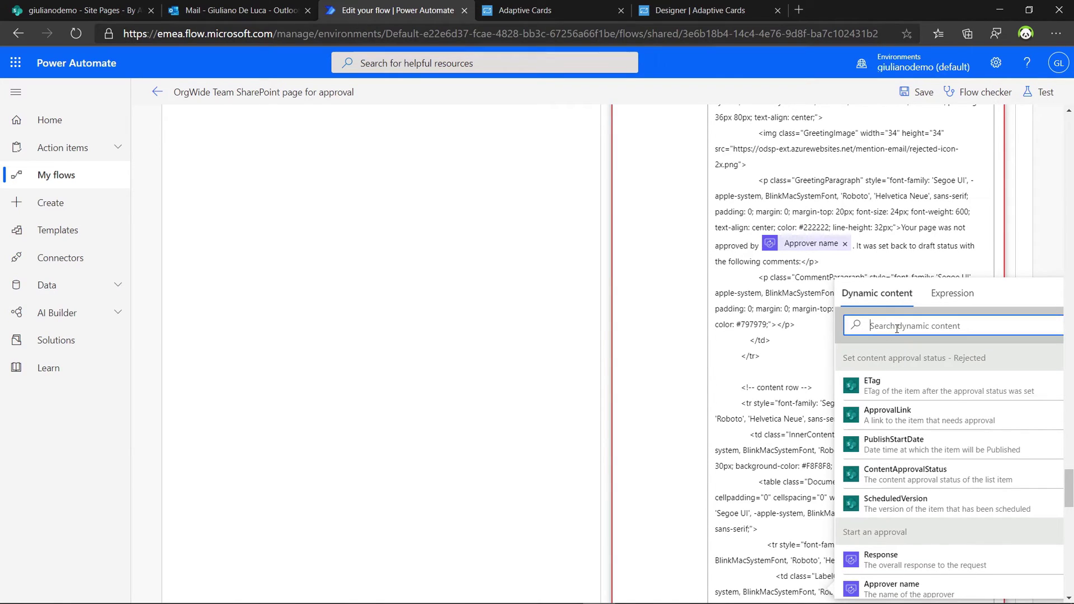
type("outputs('Post_an_Adaptive_Card_t")
key("ctrl+a")
key("BackSpace")
Insert the copied body/data/comments outputs expression into the empty CommentParagraph of "Send me an email notification 3".
left_click(776, 324)
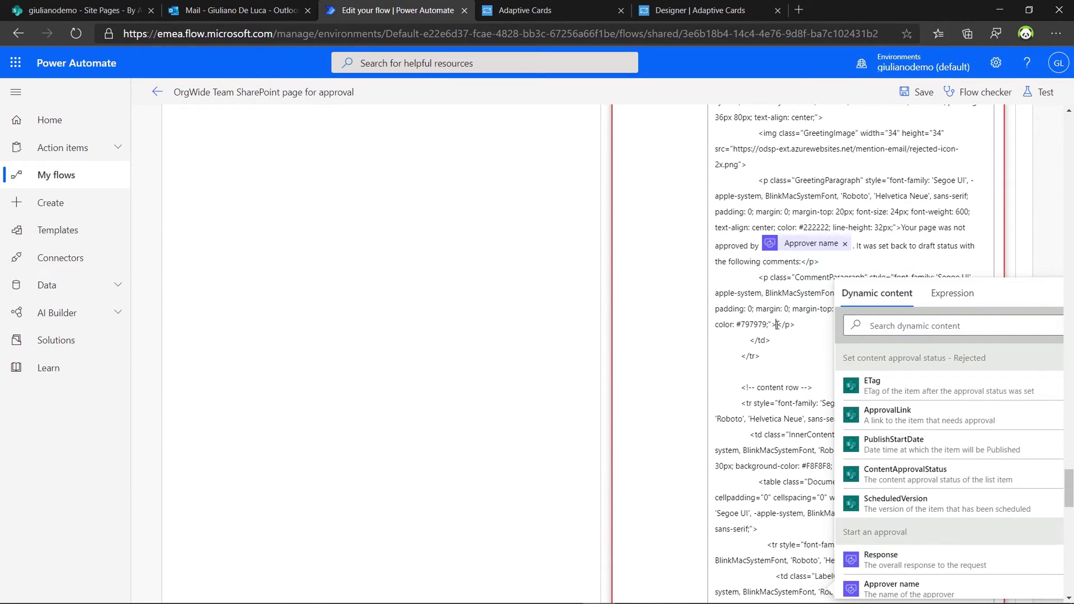
left_click(955, 295)
key("ctrl+v")
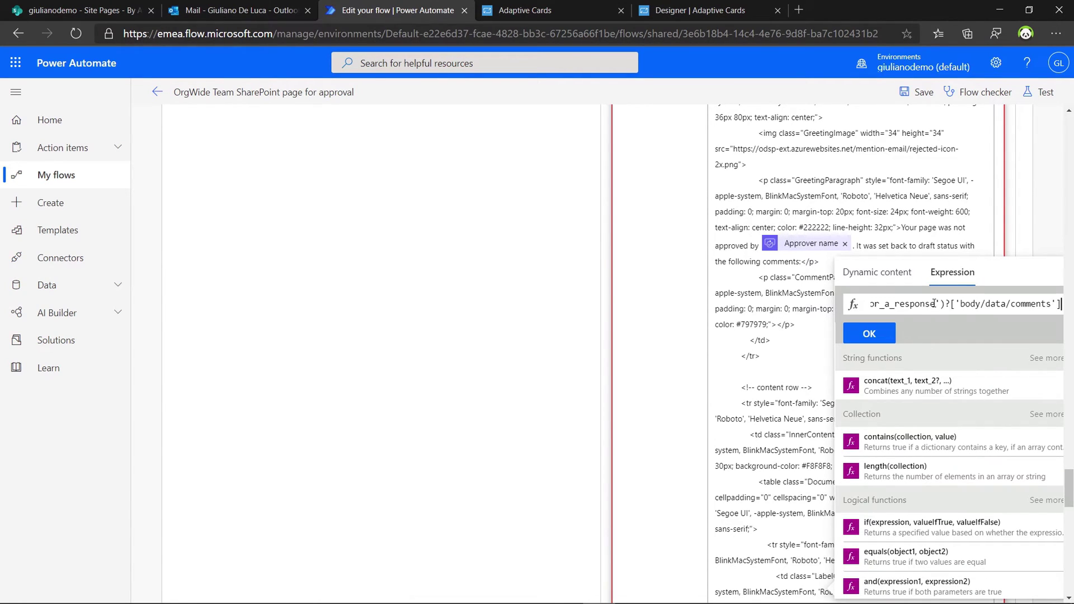
left_click(868, 333)
Replace the Approver name token in the GreetingParagraph of "Send me an email notification 3" with the outputs expression ending in ?['body/responder/displayName'] from Notepad.
scroll(804, 349, "down", 15)
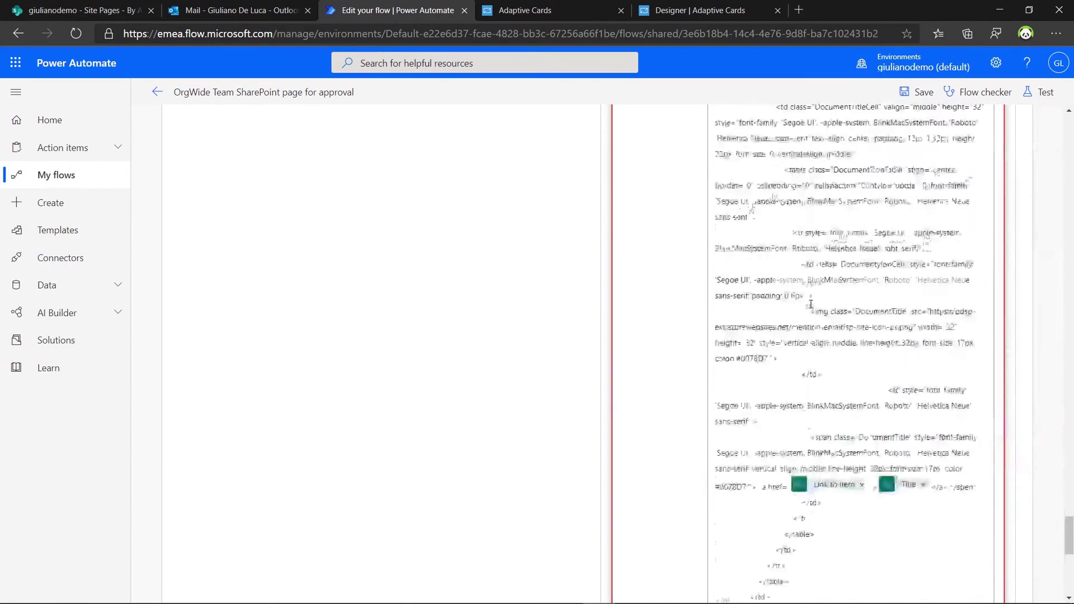
left_click(812, 382)
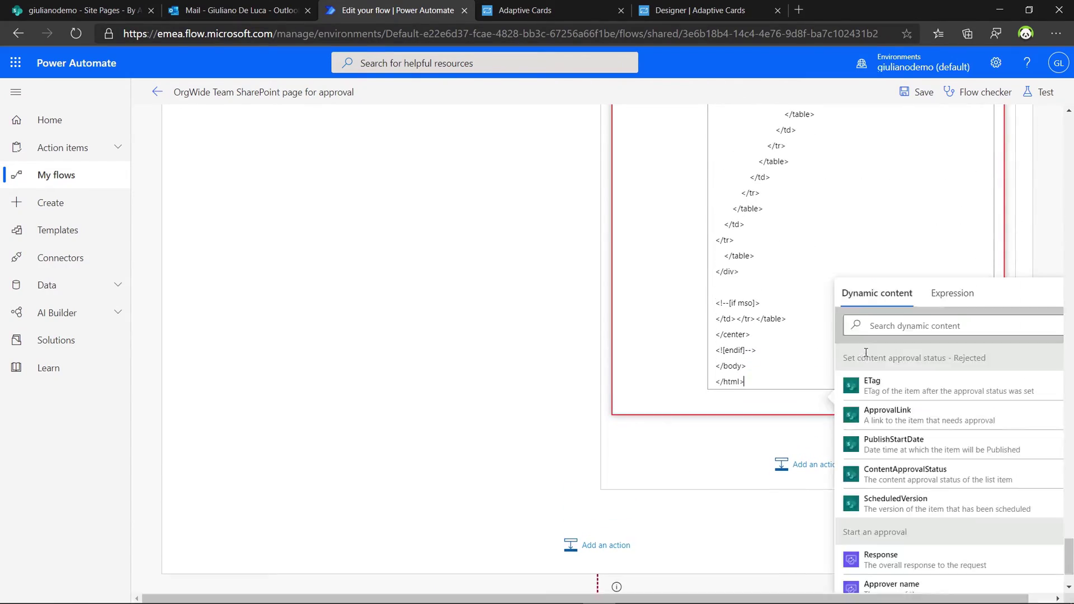
scroll(839, 364, "up", 10)
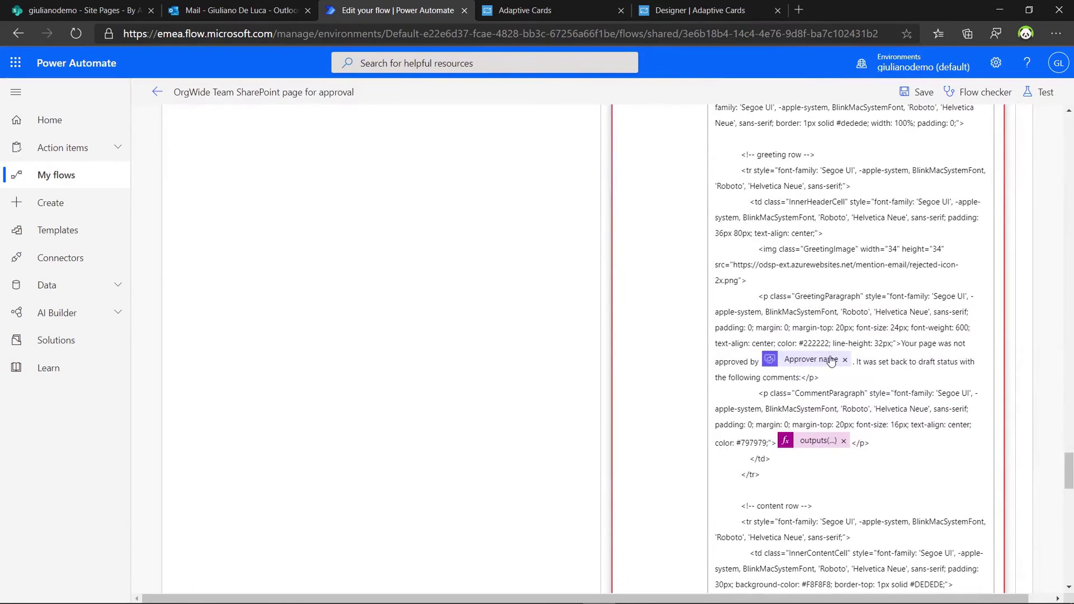
left_click(844, 359)
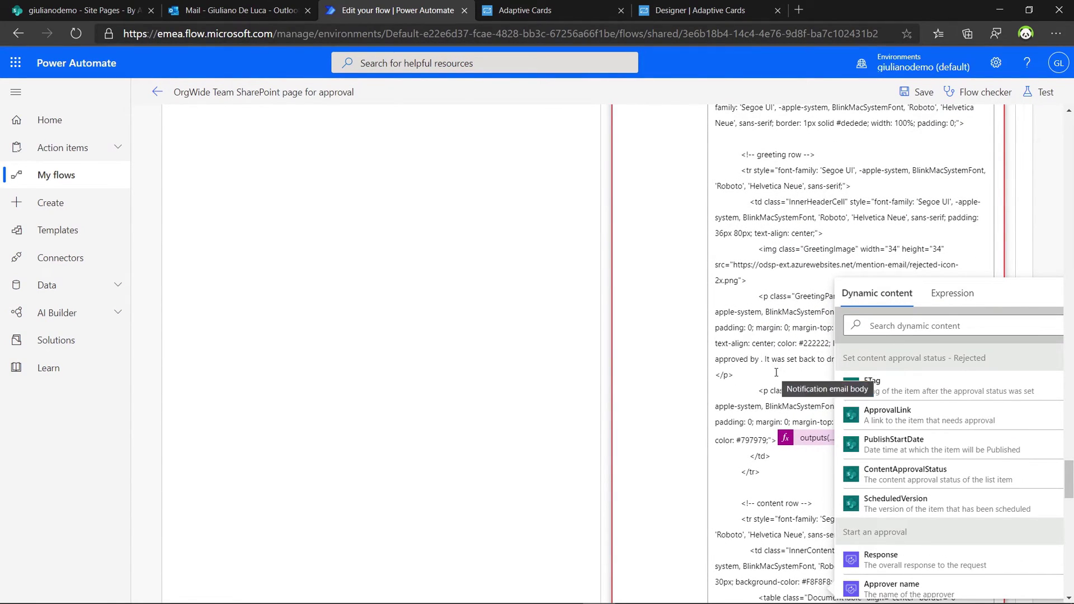
left_click(951, 293)
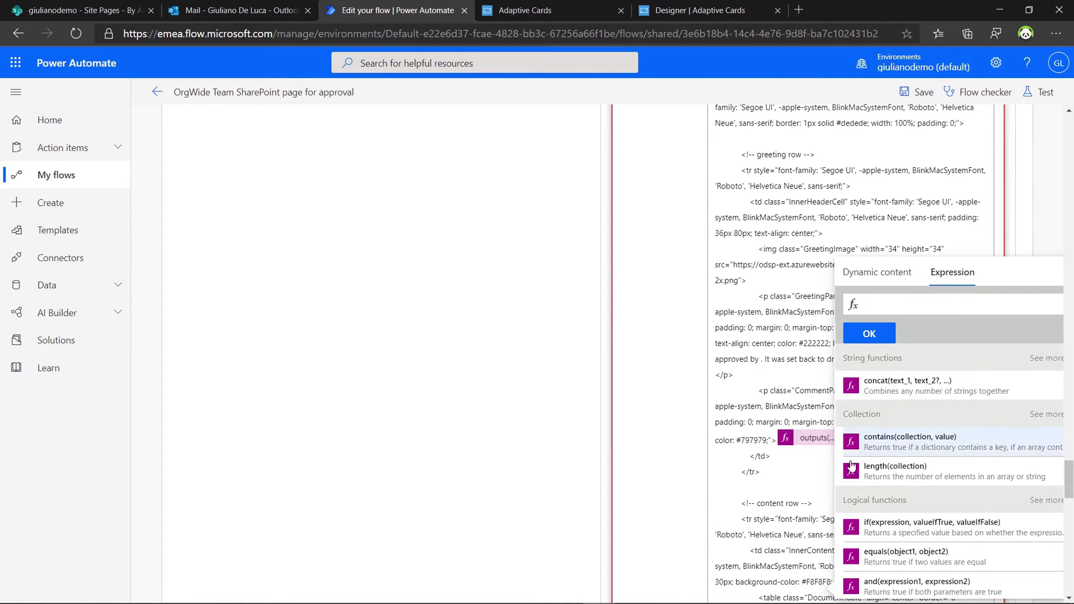
left_click(663, 591)
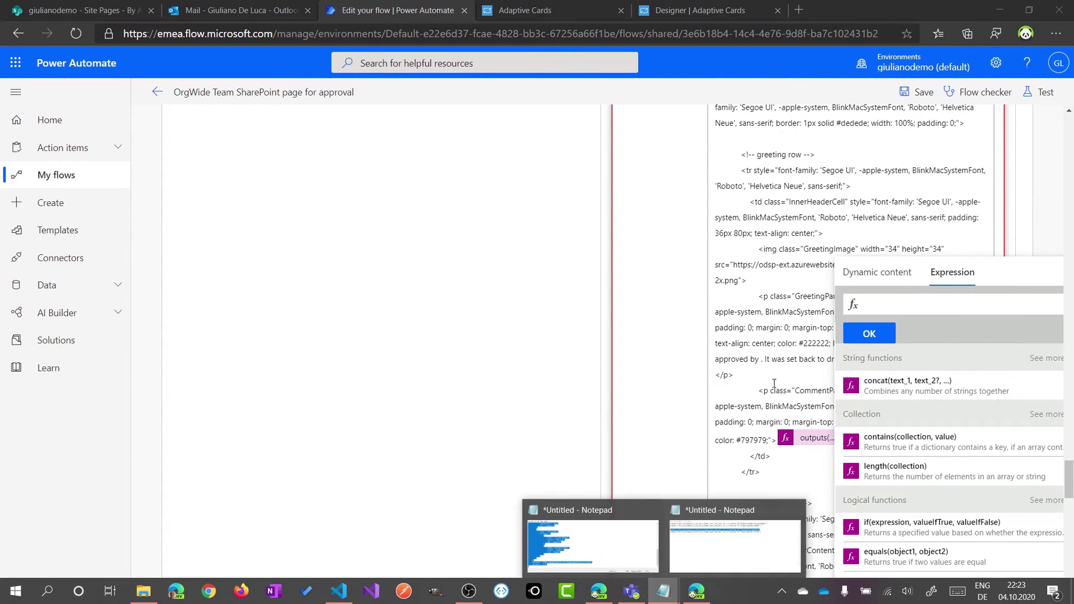
left_click(703, 524)
mouse_move(315, 379)
left_mouse_down()
mouse_move(385, 374)
mouse_move(321, 367)
left_mouse_up()
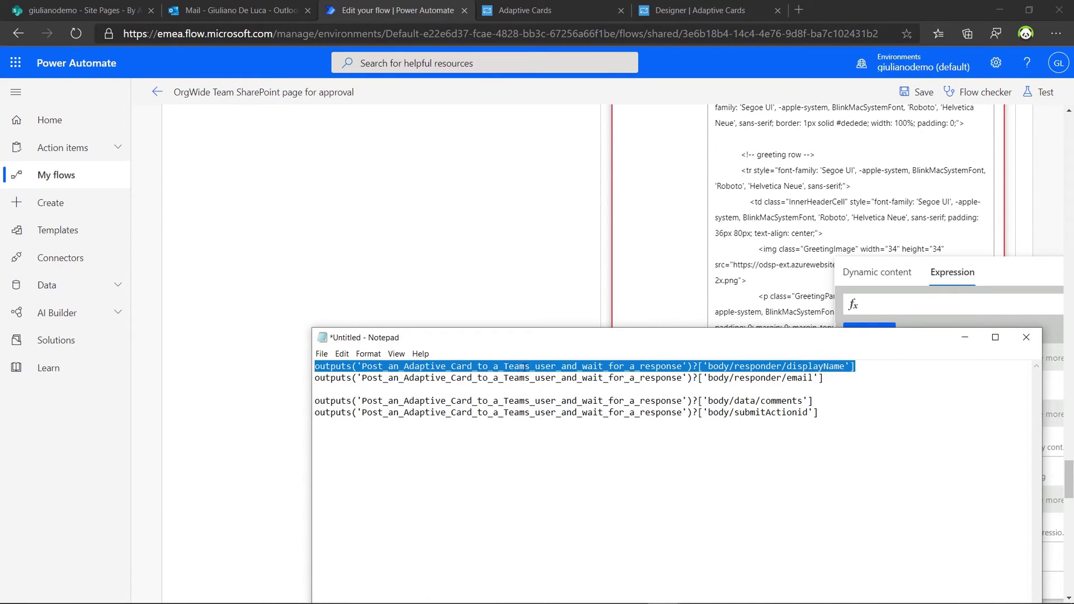
left_click(777, 282)
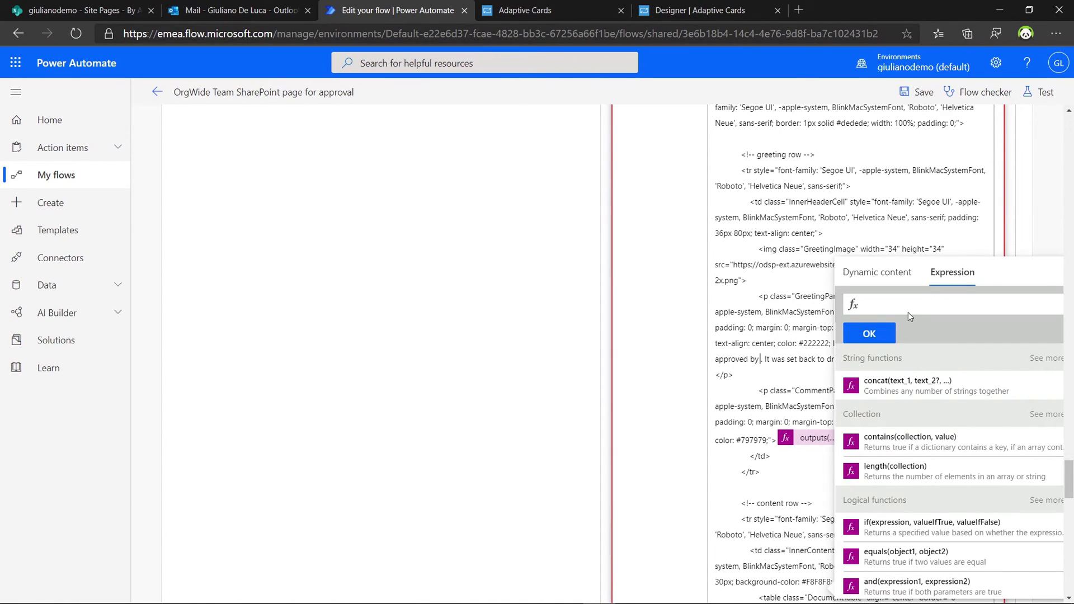
key("ctrl+v")
left_click(869, 333)
Collapse "Send me an email notification 3" and expand the main Condition above the If yes and If no branches.
scroll(781, 343, "up", 10)
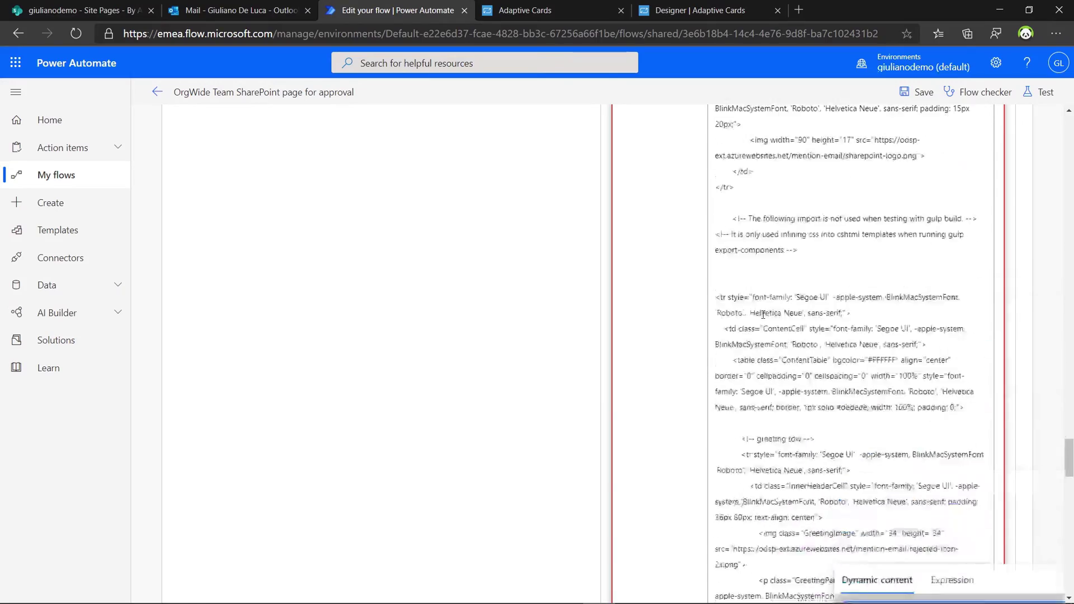
scroll(781, 343, "up", 15)
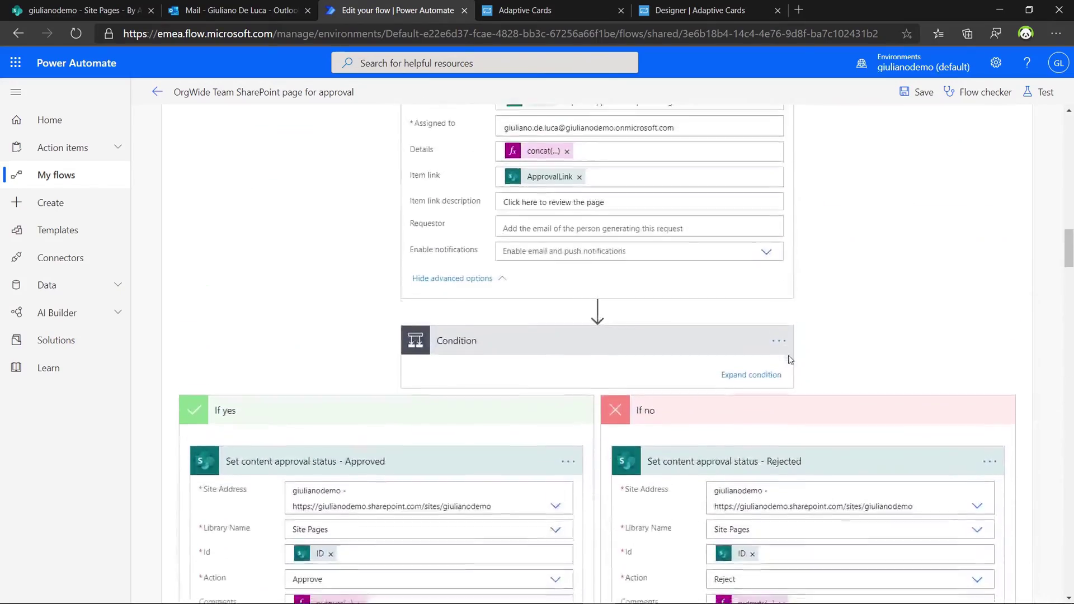
scroll(738, 377, "down", 4)
left_click(727, 476)
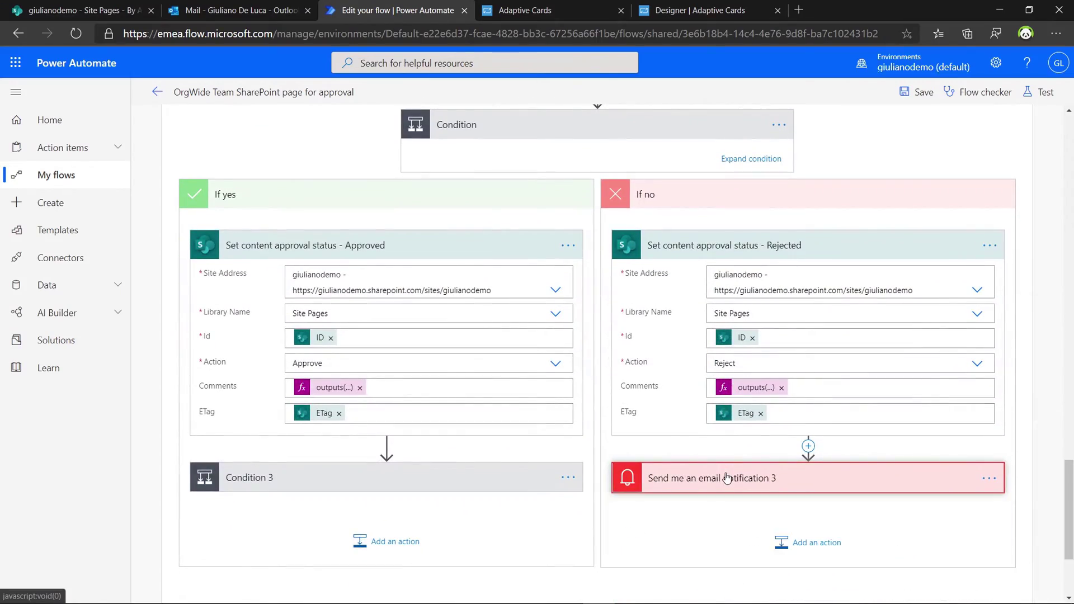
scroll(527, 414, "up", 1)
scroll(500, 420, "up", 4)
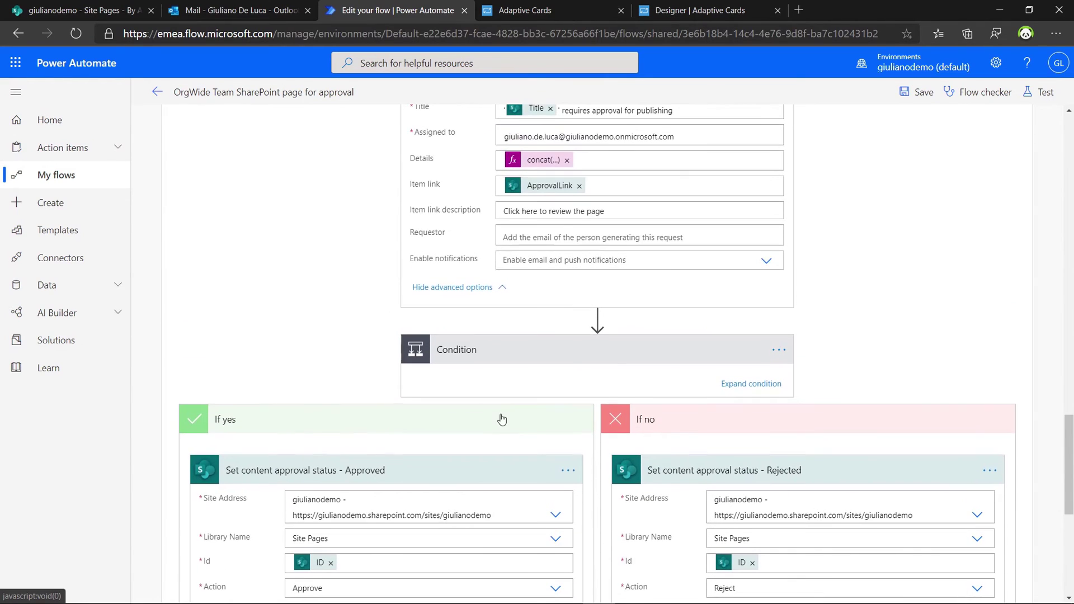
left_click(747, 384)
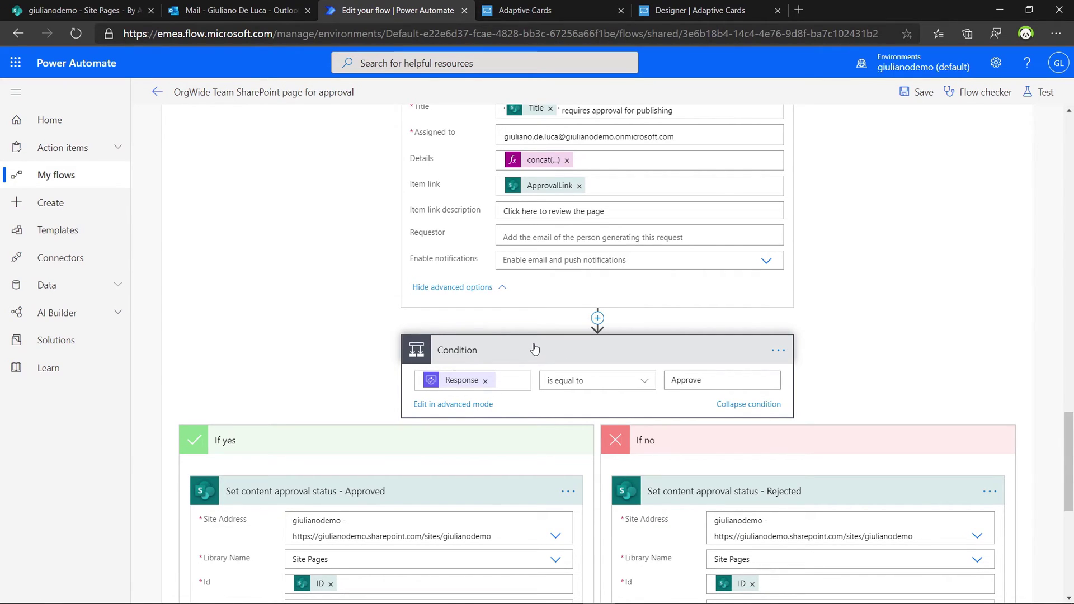
Examine the main Condition's Response comparison together with the "Start an approval" and "Post an Adaptive Card to a Teams user" actions preceding it.
scroll(535, 350, "up", 1)
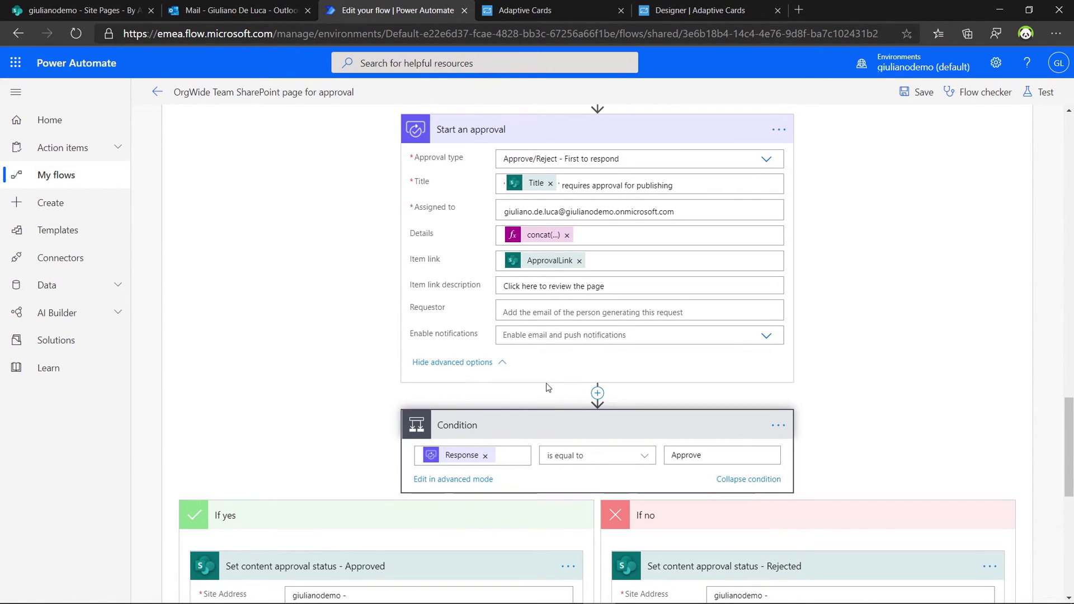
scroll(504, 414, "up", 1)
scroll(478, 403, "down", 1)
scroll(478, 404, "down", 1)
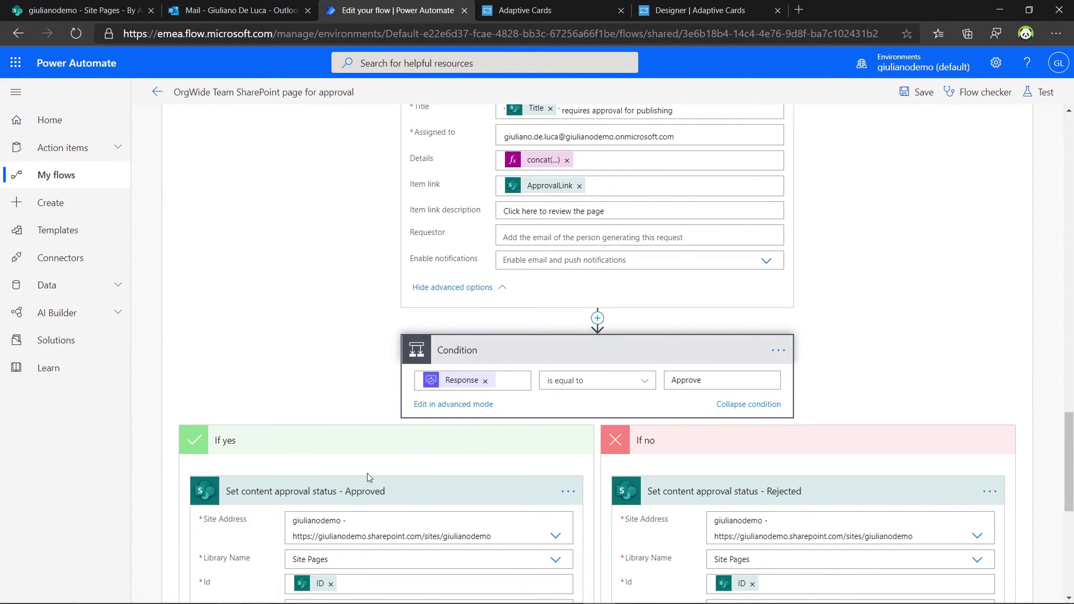
scroll(381, 474, "down", 1)
scroll(575, 407, "up", 1)
mouse_move(474, 386)
scroll(464, 391, "up", 1)
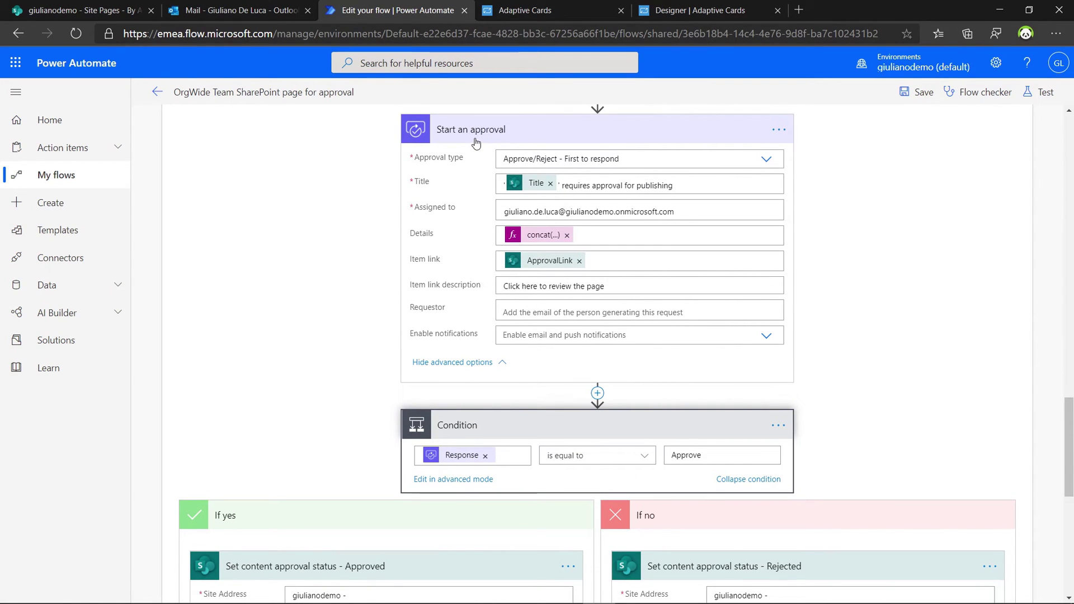
scroll(477, 158, "up", 8)
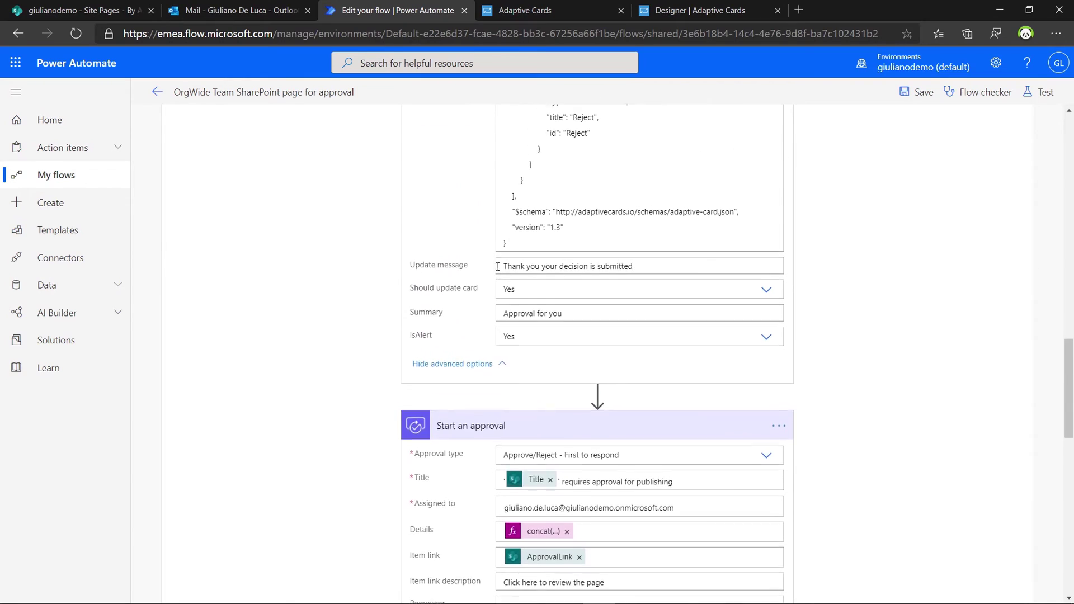
scroll(582, 315, "up", 8)
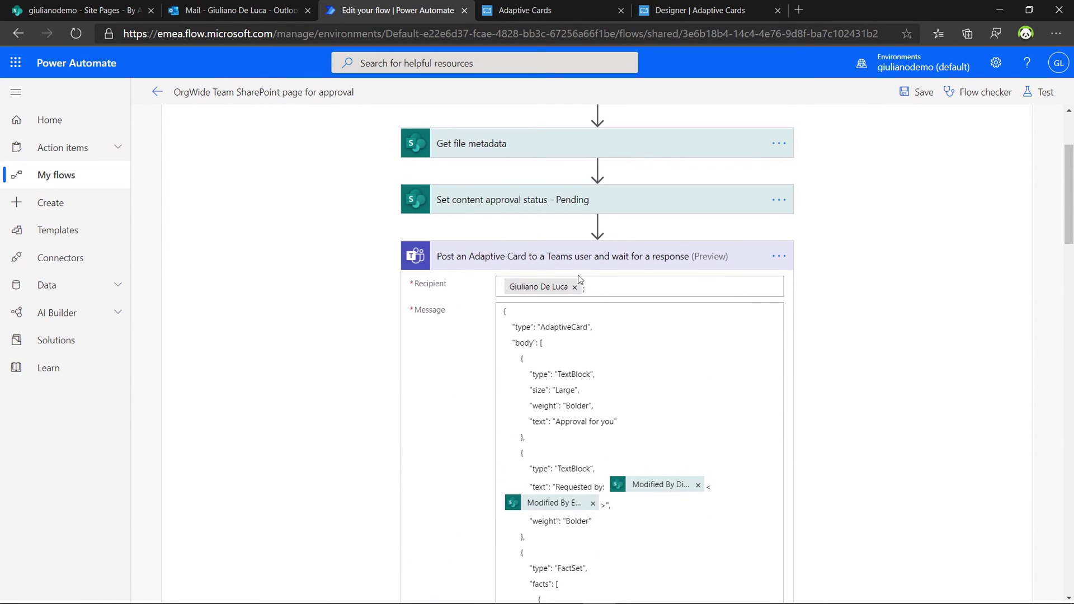
scroll(540, 272, "down", 15)
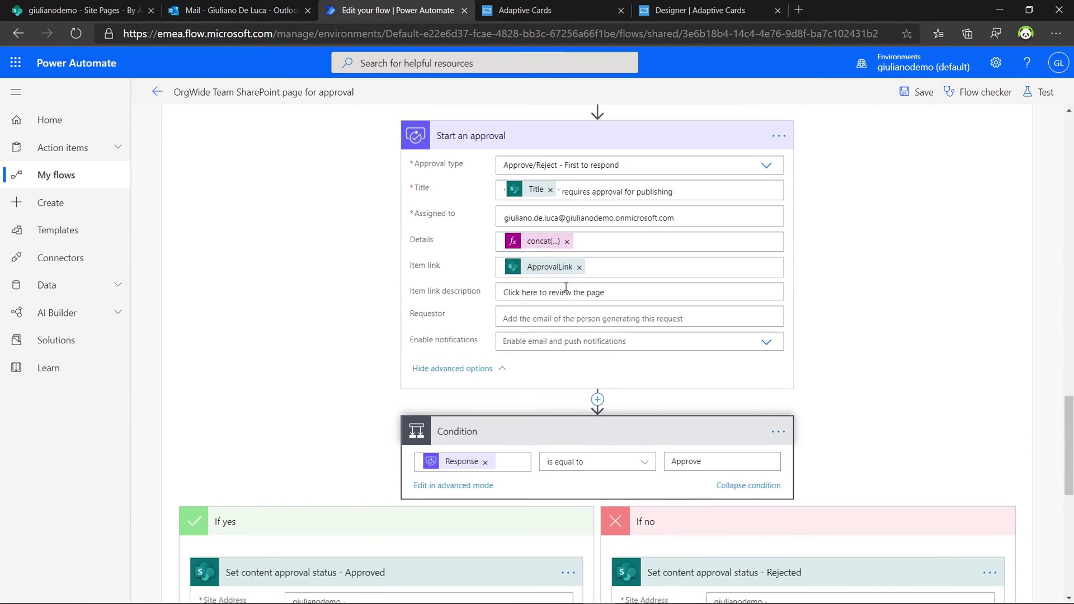
Replace the Response token in the main Condition with the outputs expression ending in ?['body/submitActionid'] from Notepad.
scroll(533, 287, "up", 4)
scroll(486, 432, "down", 3)
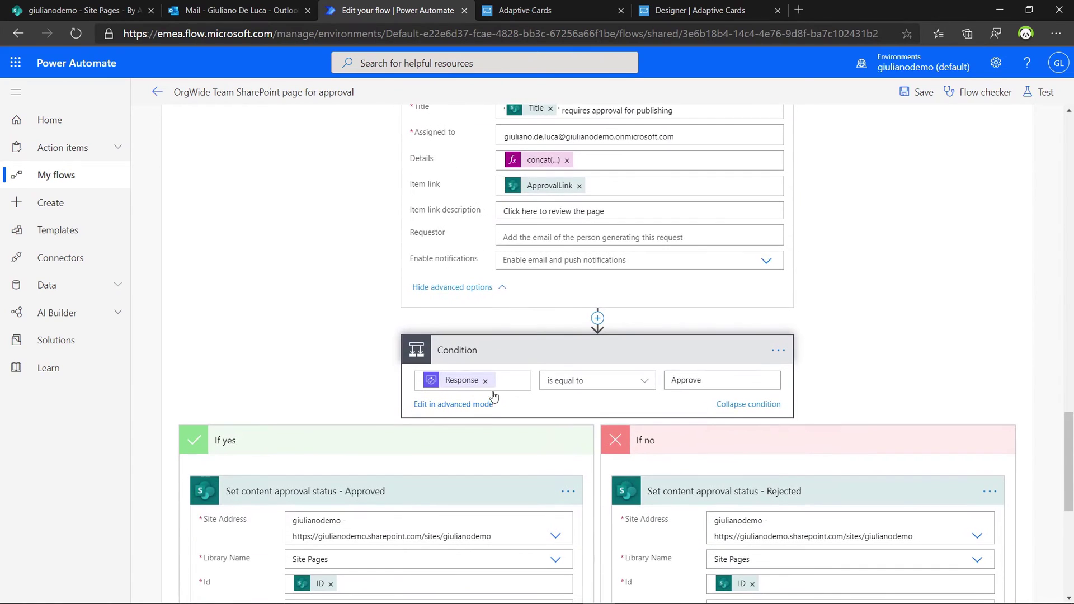
left_click(485, 381)
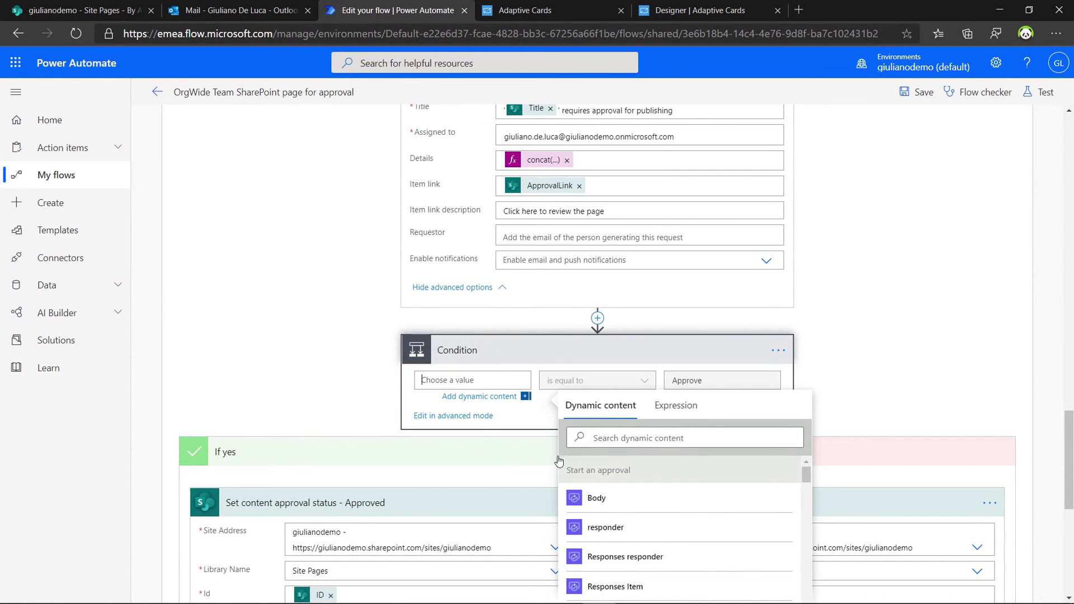
key("alt+Tab")
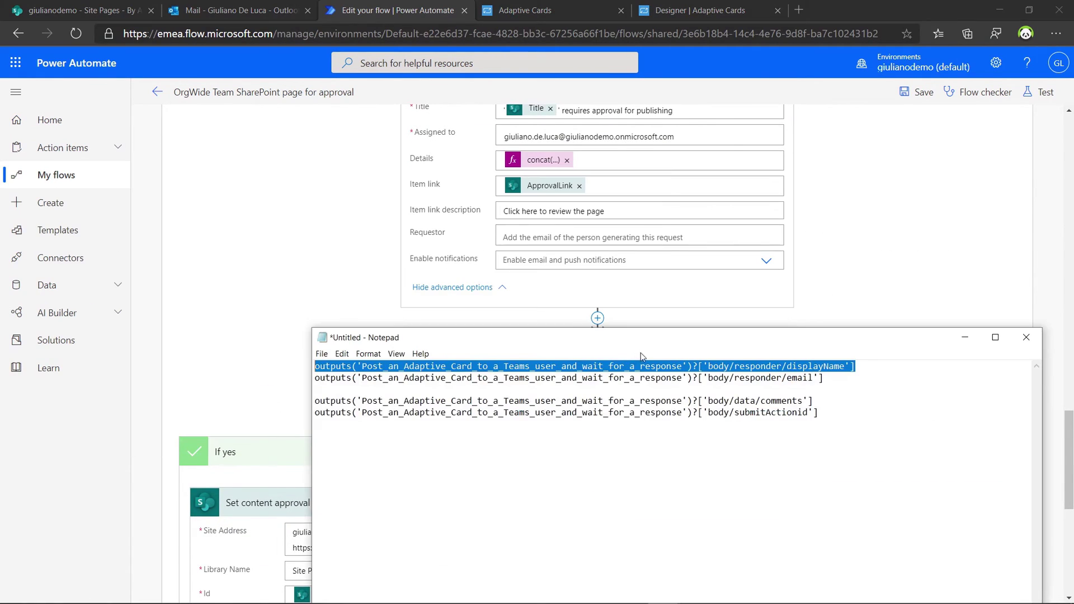
left_click(817, 387)
left_click_drag(819, 413, 324, 413)
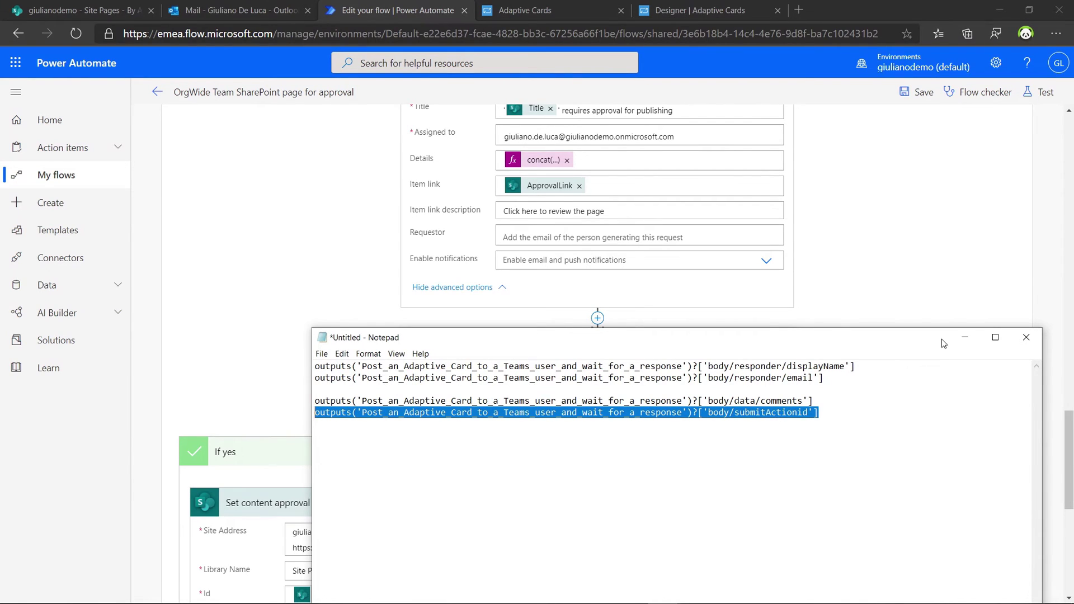
left_click(964, 338)
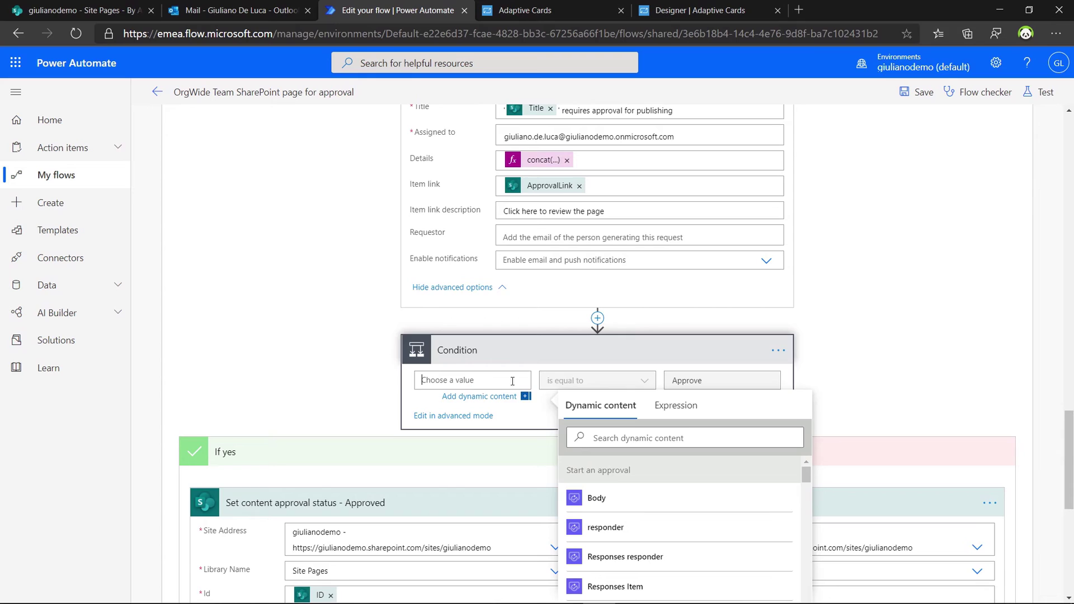
left_click(676, 405)
key("ctrl+v")
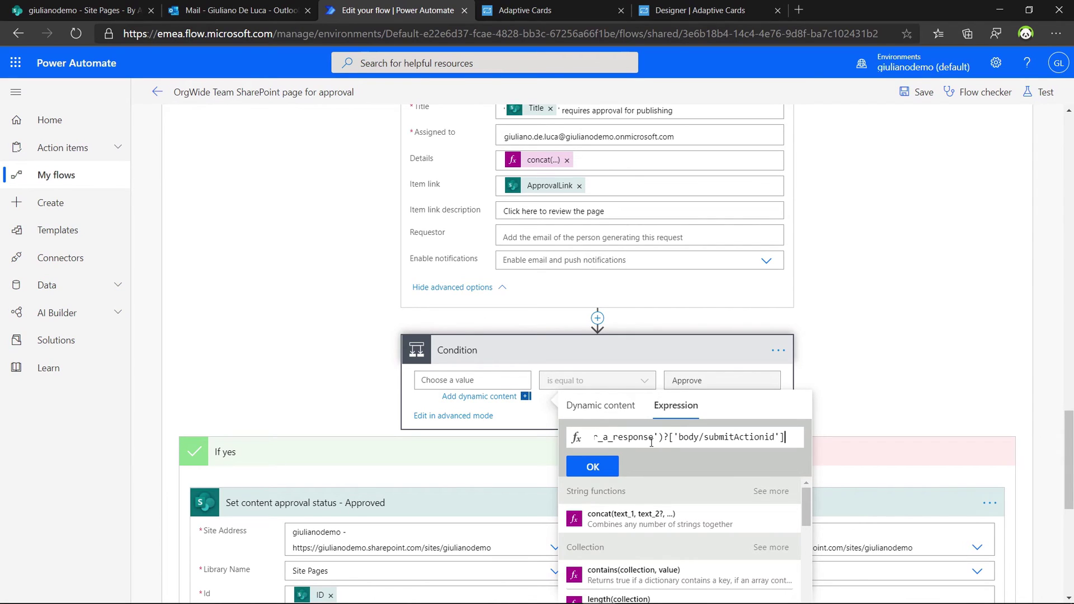
left_click(592, 466)
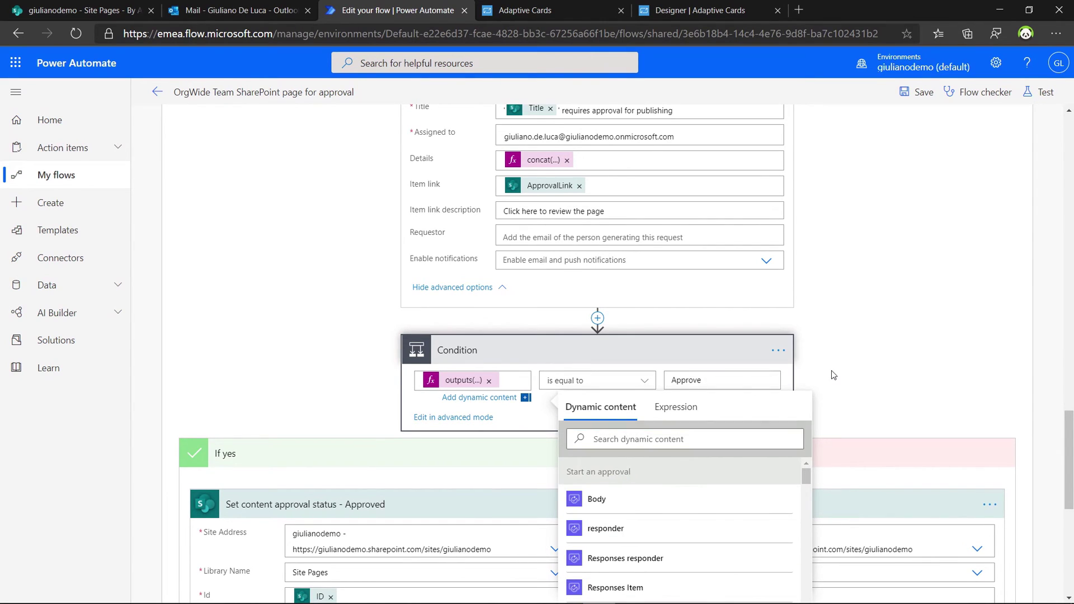
left_click(831, 372)
Compare the Approve submit action's id in the Adaptive Card JSON with the value the main Condition checks for.
left_click_drag(1065, 446, 1059, 366)
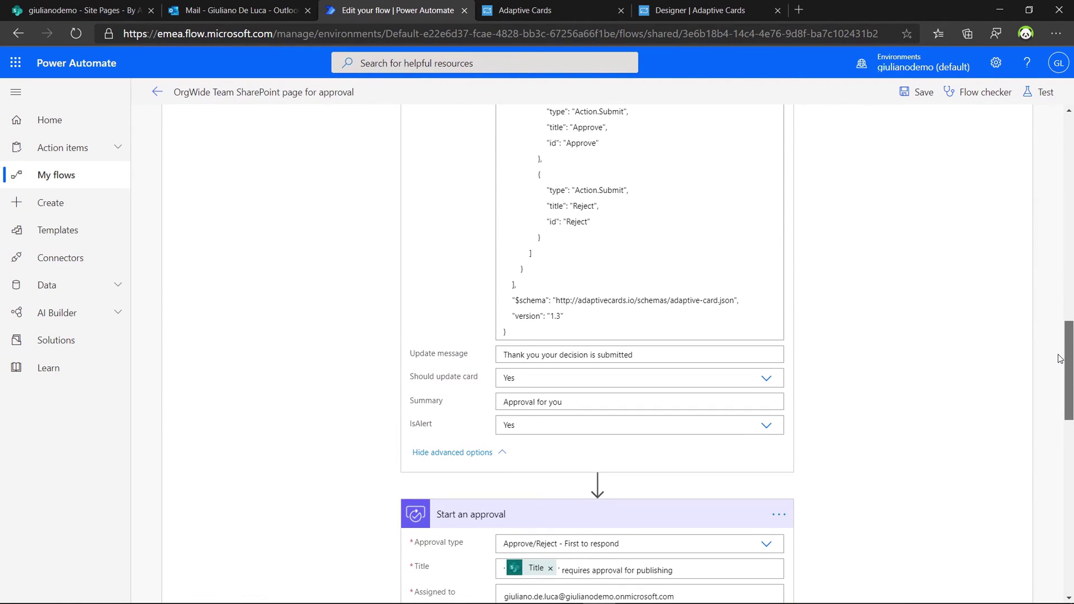
scroll(727, 464, "up", 5)
scroll(751, 448, "down", 1)
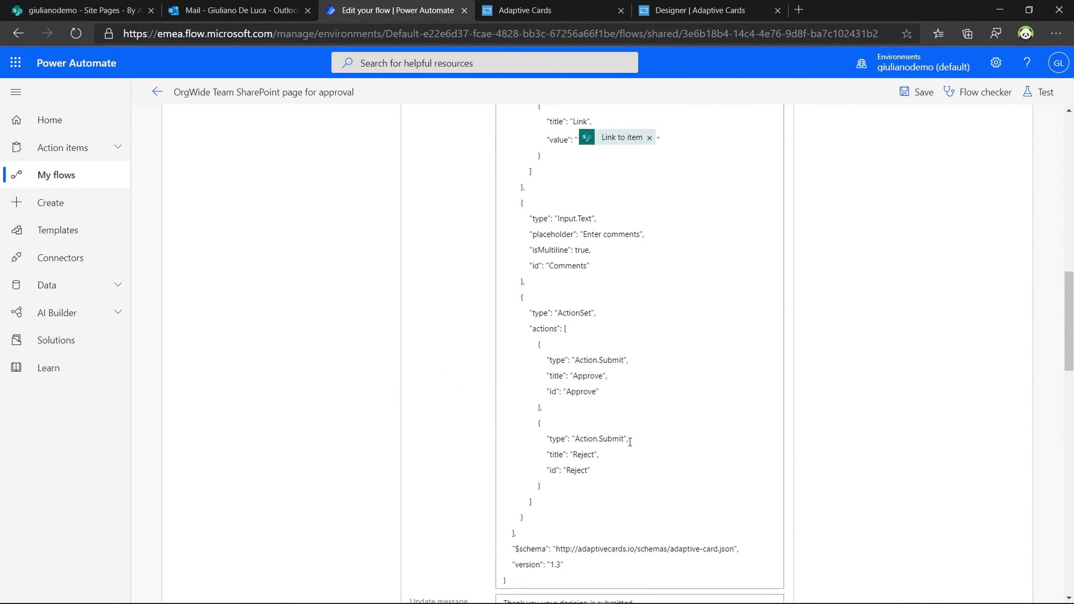
double_click(585, 368)
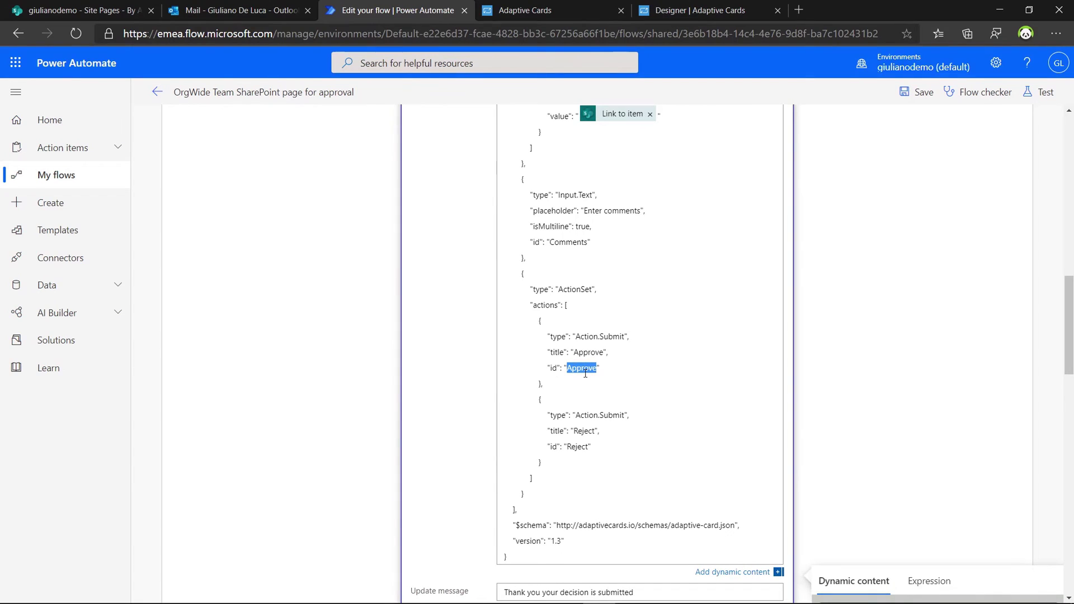
scroll(583, 375, "down", 15)
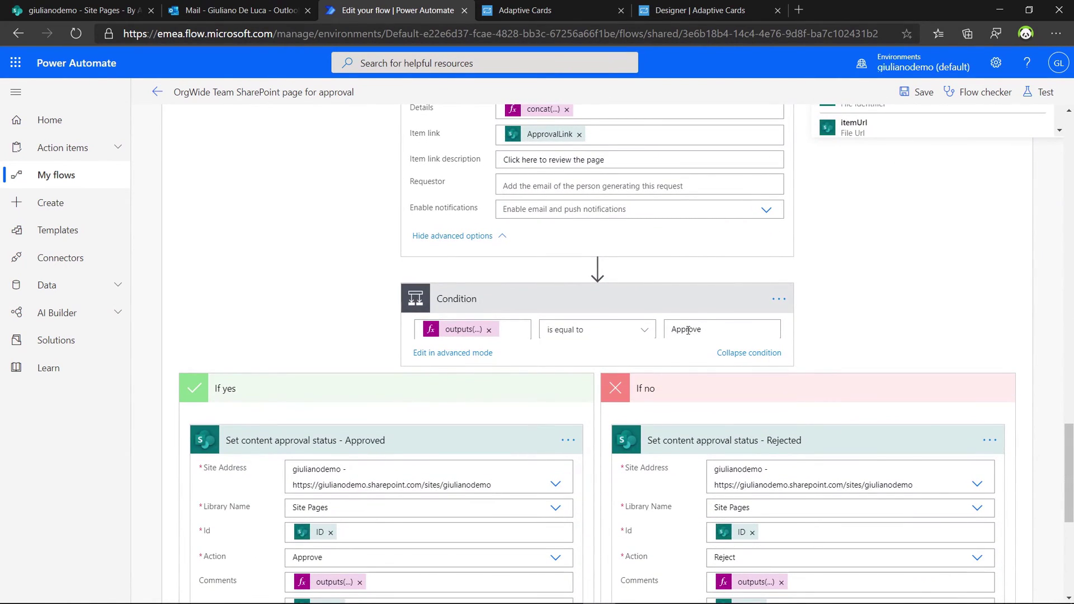
Delete the "Start an approval" action above the main Condition and save the flow.
scroll(688, 330, "up", 6)
scroll(708, 361, "down", 1)
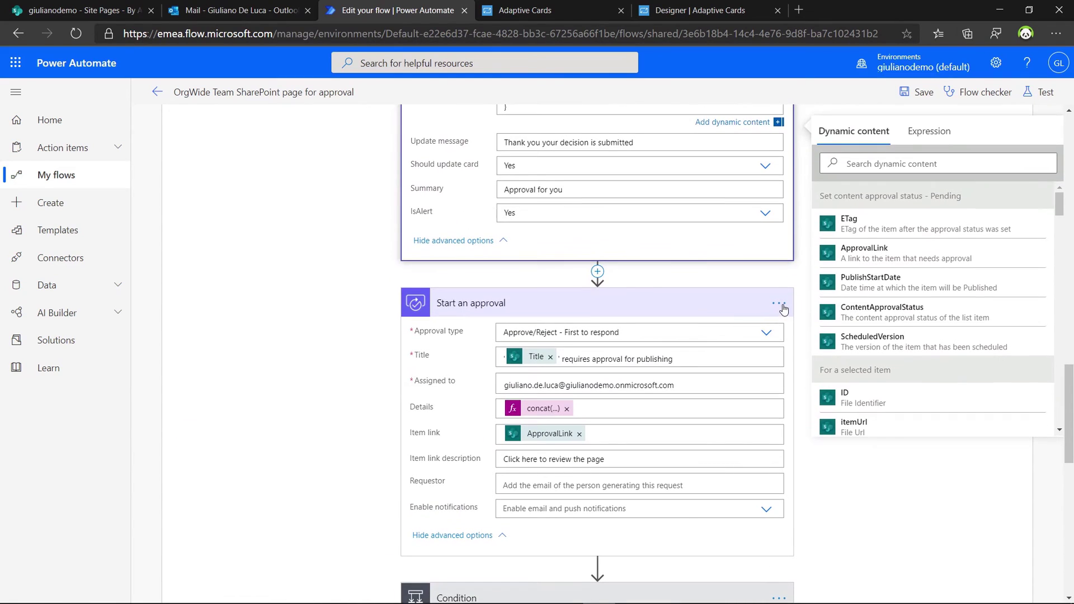
left_click(779, 304)
left_click(779, 291)
left_click(851, 453)
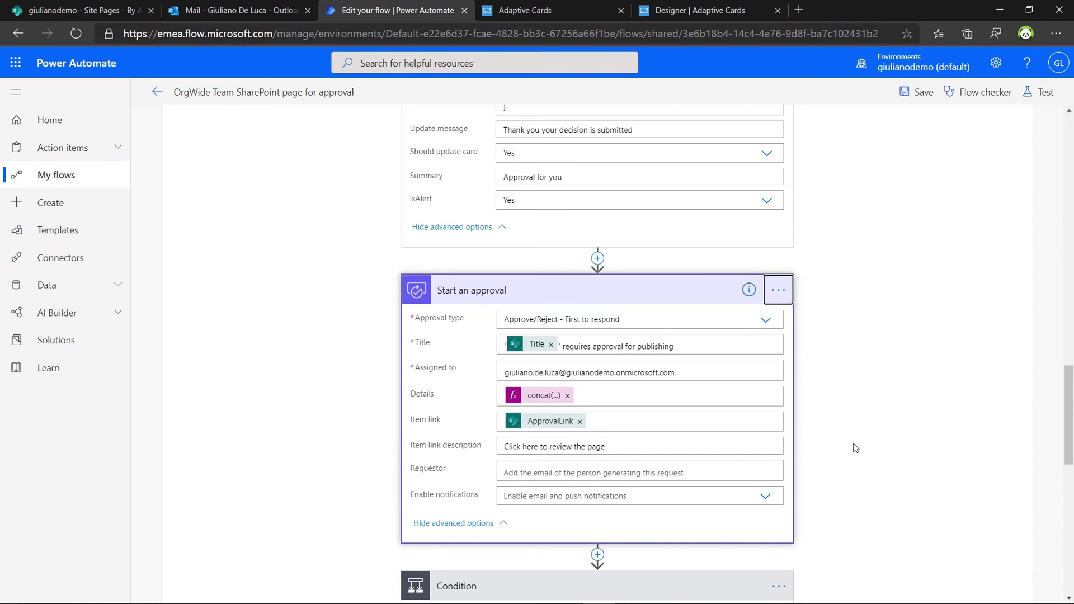
left_click(548, 354)
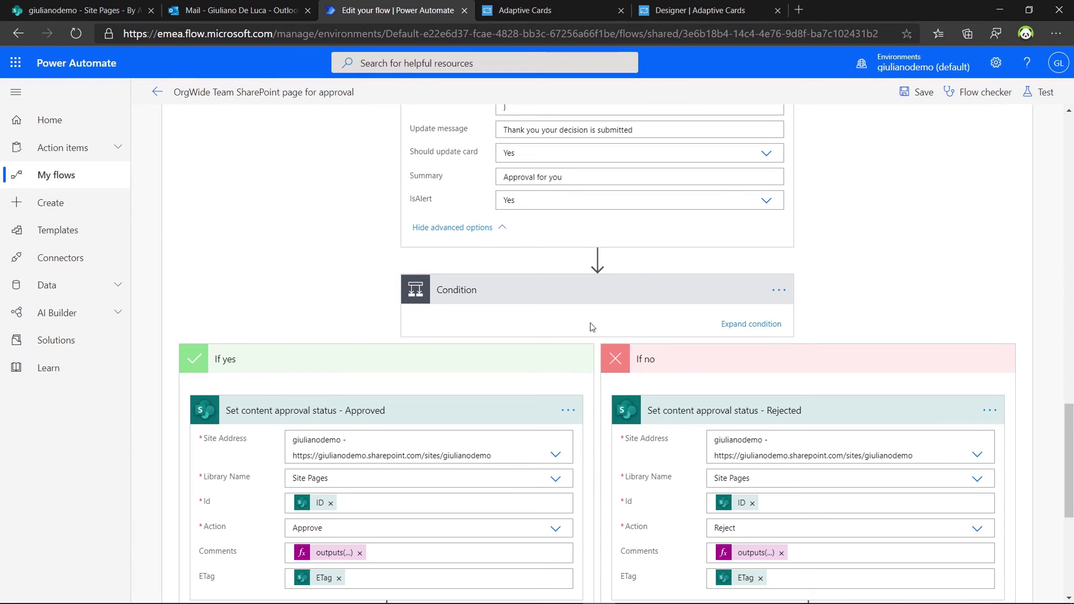
scroll(597, 257, "up", 3)
scroll(909, 214, "up", 2)
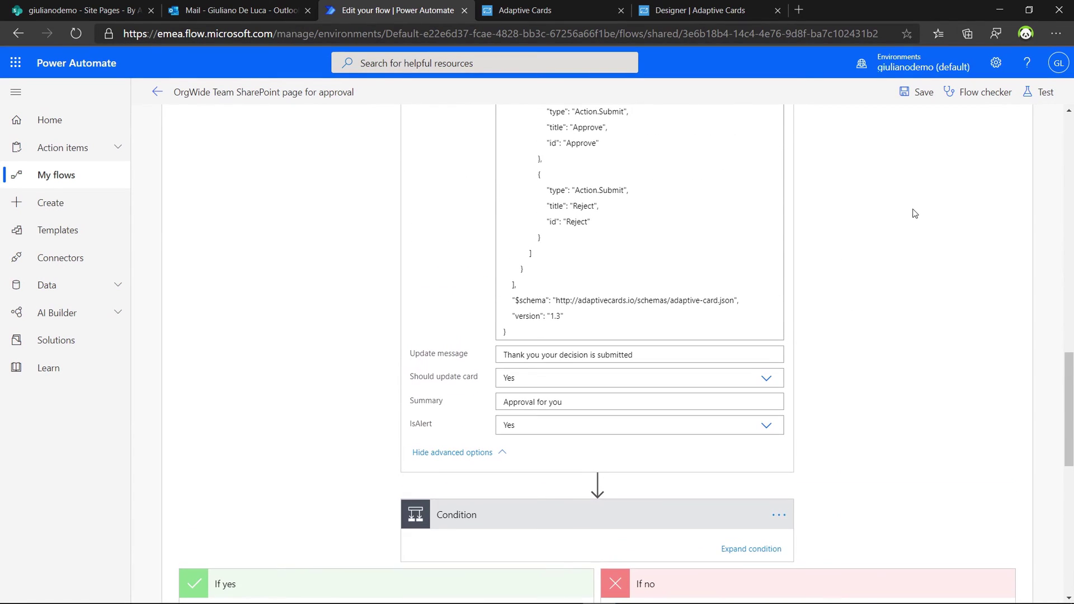
scroll(915, 135, "down", 2)
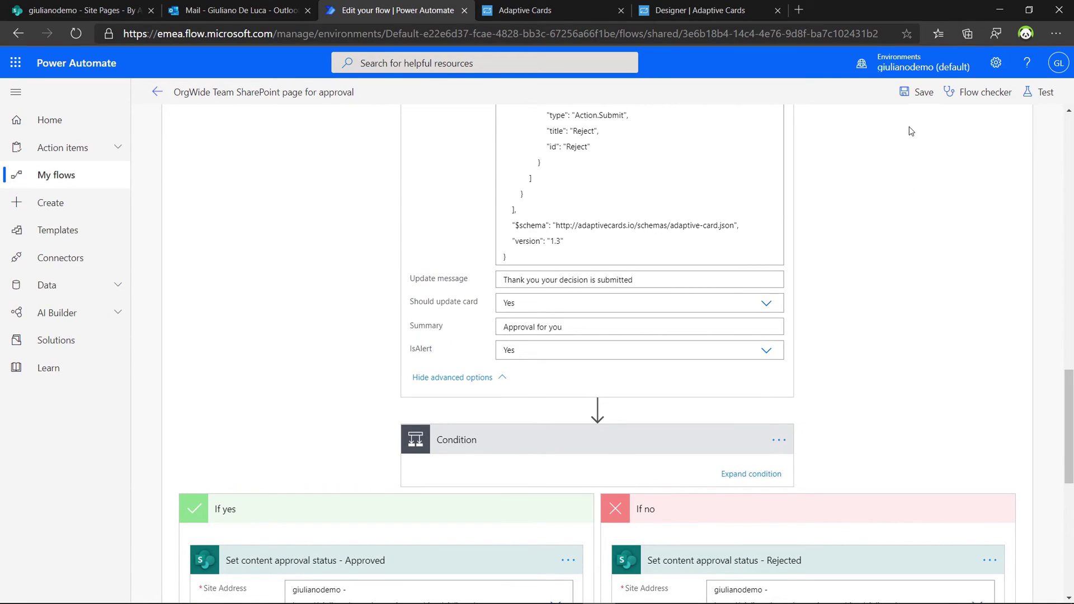
left_click(902, 102)
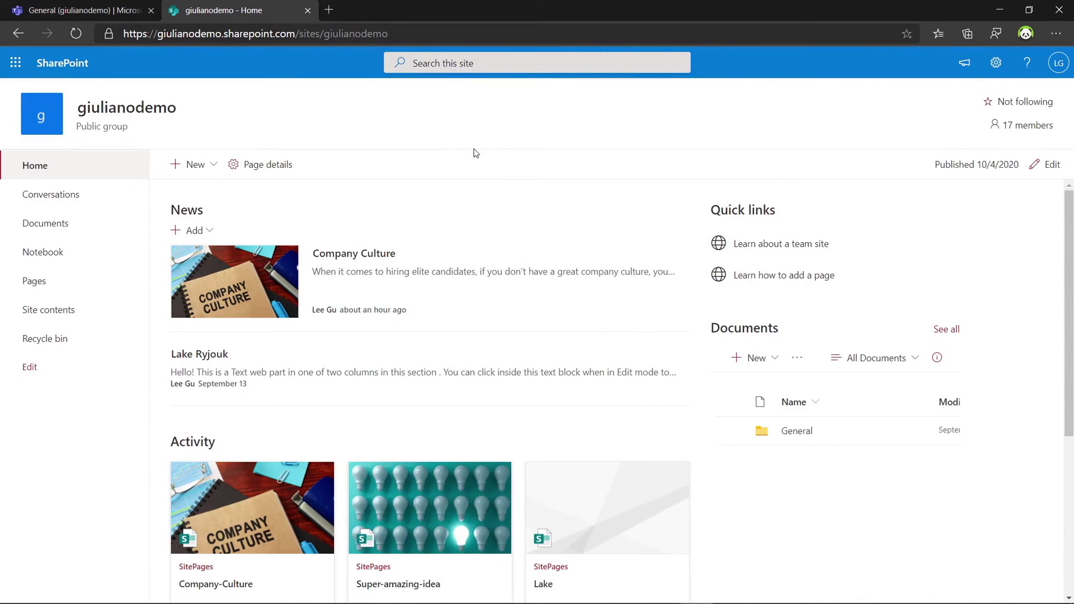
On the giulianodemo SharePoint site, check the signed-in account, create a news post from the Blank template and title it "Idea Contest".
left_click(1059, 63)
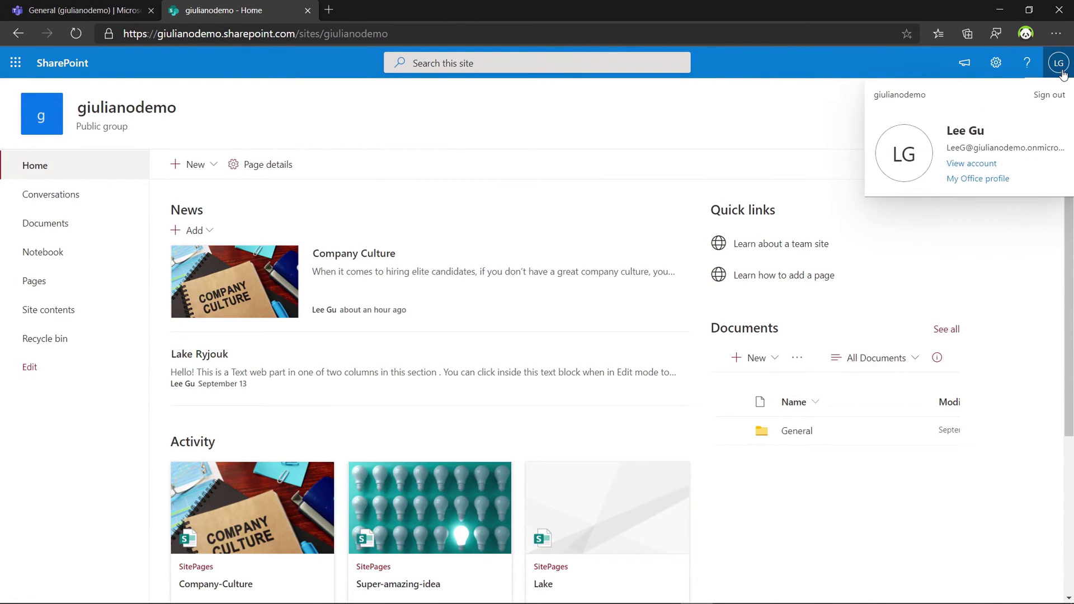
left_click(580, 139)
left_click(178, 167)
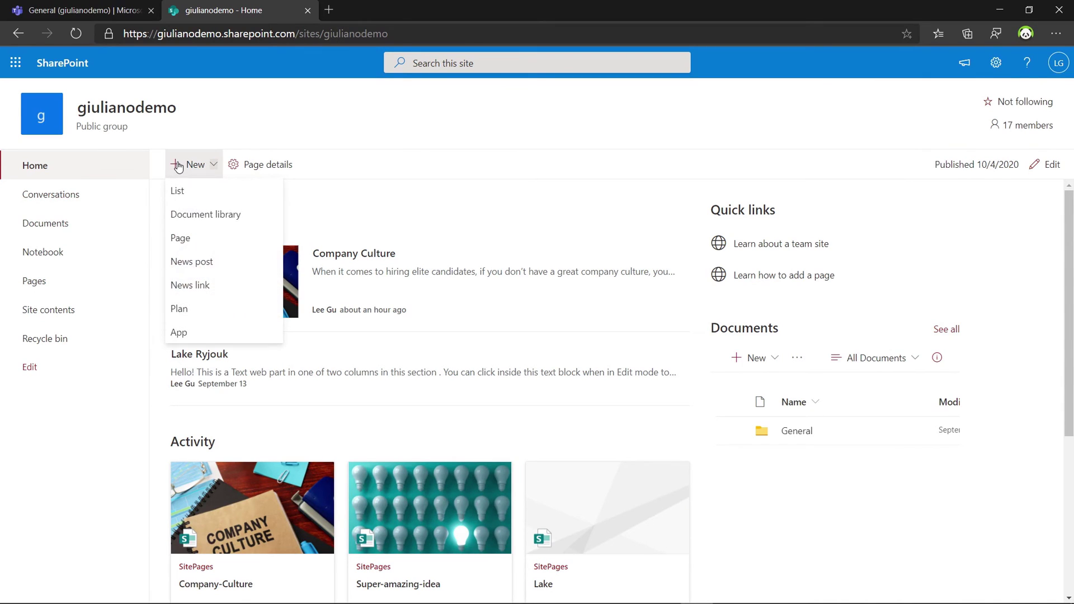
left_click(199, 267)
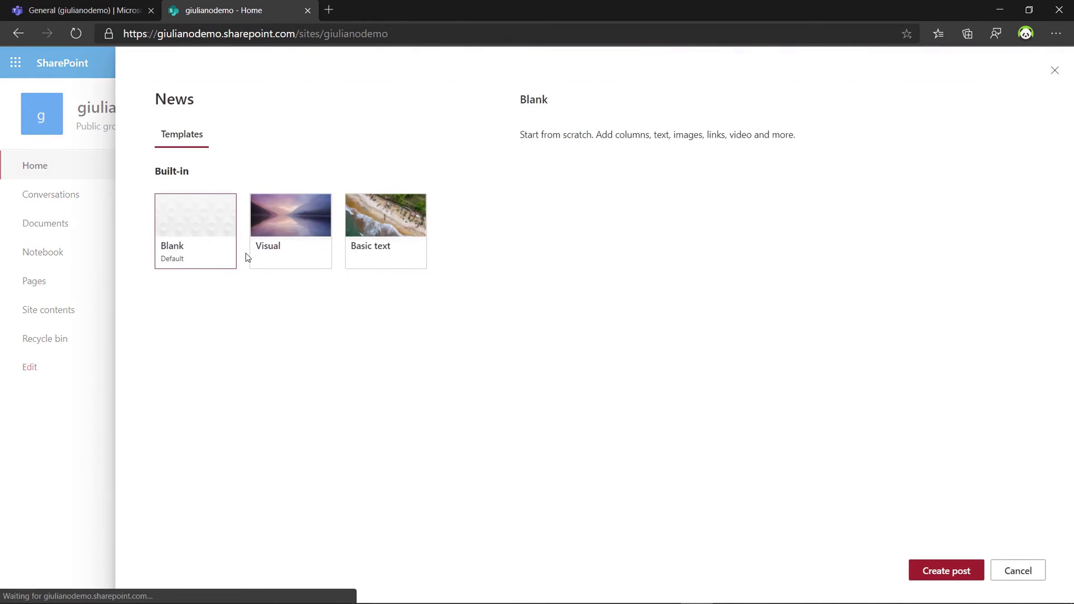
left_click(945, 570)
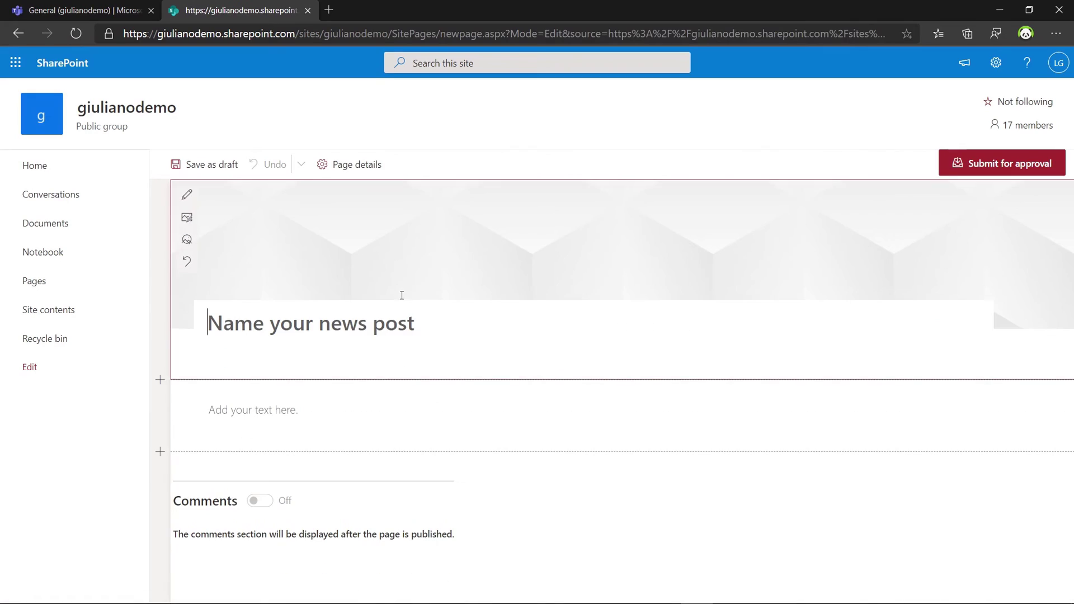
type("Idea Contest")
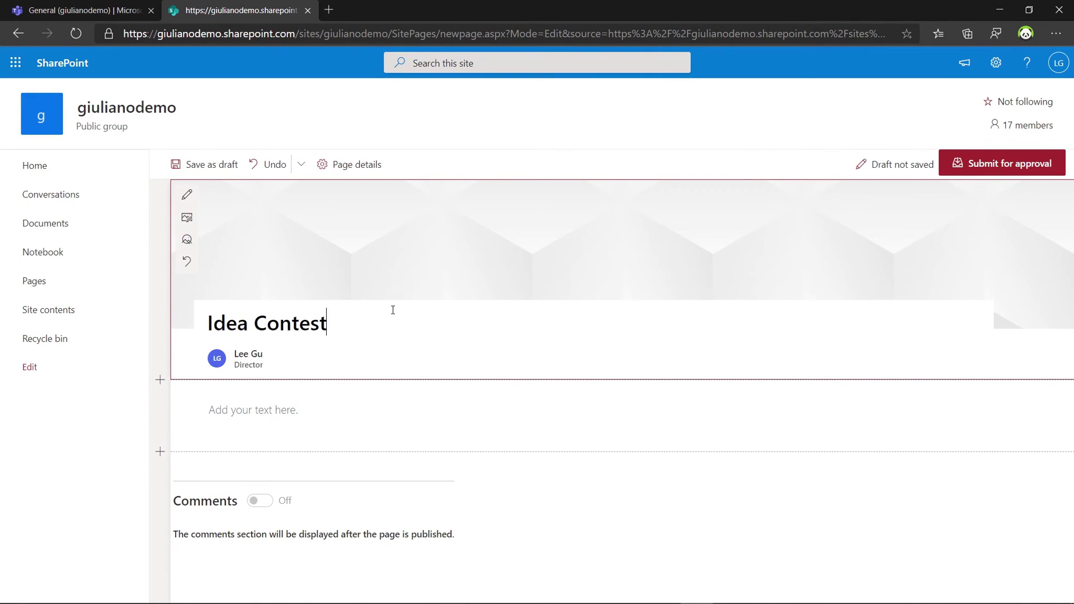
Search the web for "idea" images and set the yellow light bulb picture from pixabay.com as the post's title image.
left_click(187, 218)
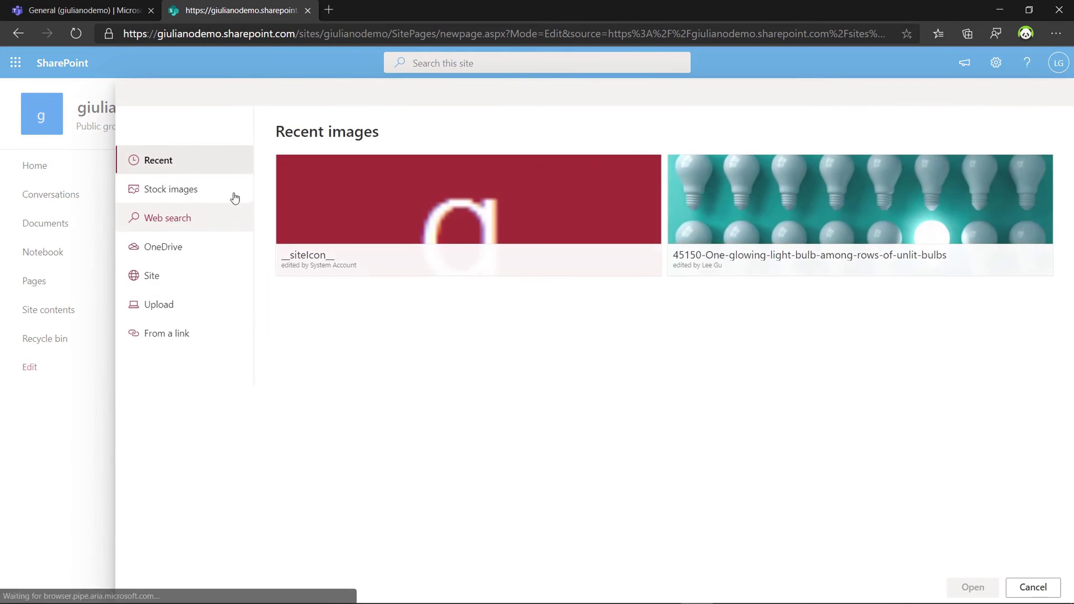
left_click(201, 214)
left_click(407, 168)
type("idea")
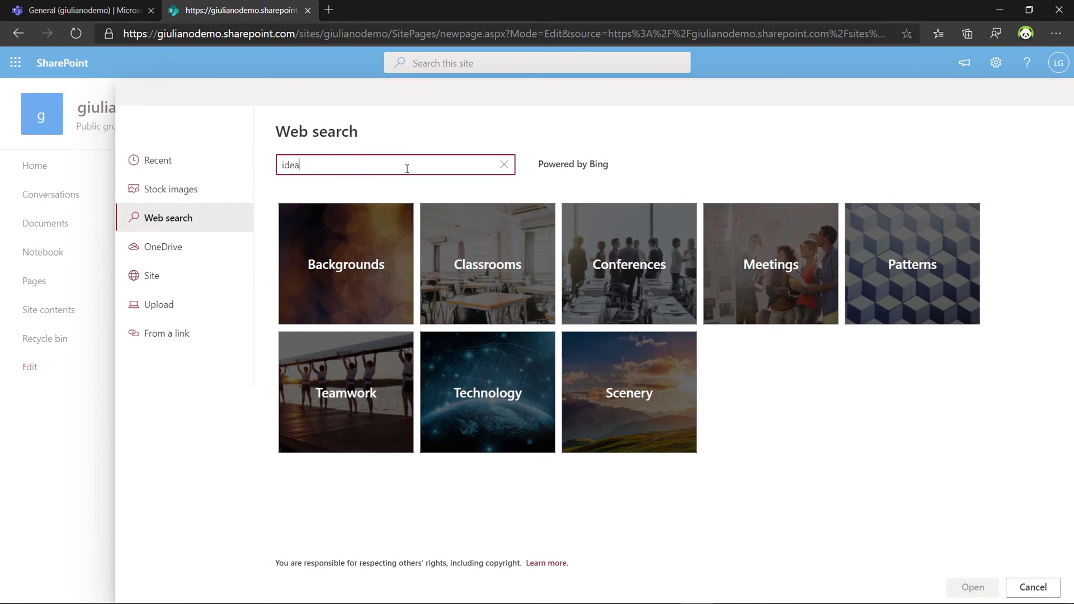
key("Return")
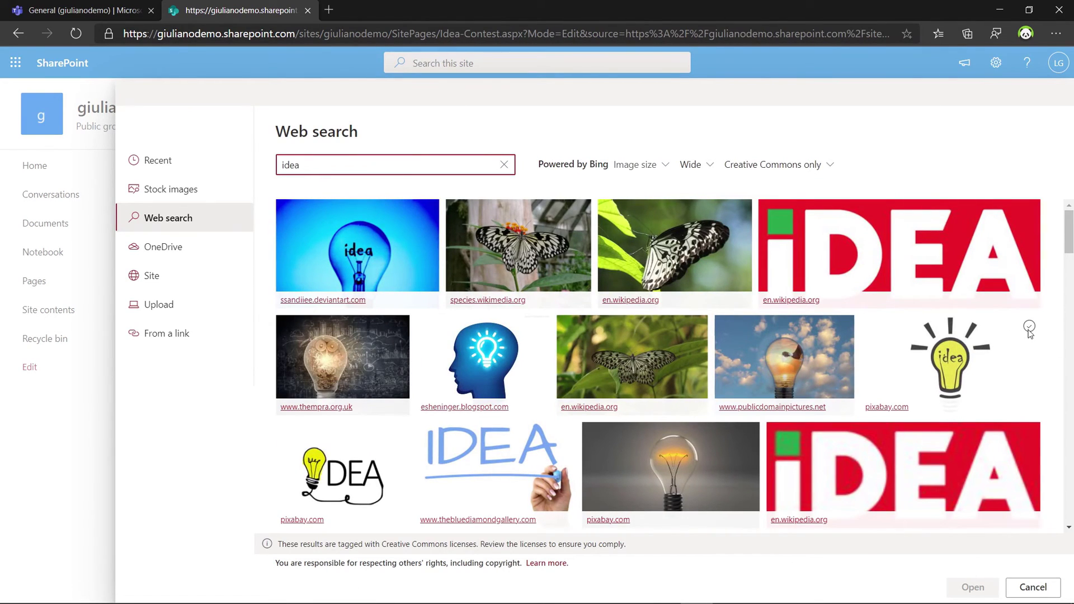
left_click(1029, 330)
left_click(967, 586)
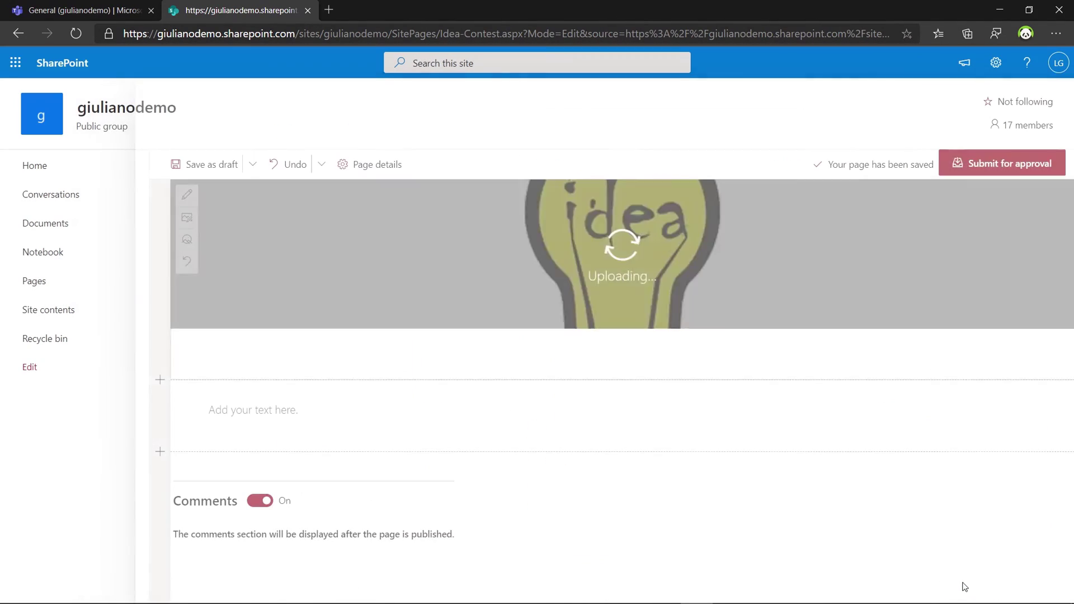
Add the body text "The contest will start soon" and submit the page for approval with the message "News related to the idea contest".
left_click(355, 417)
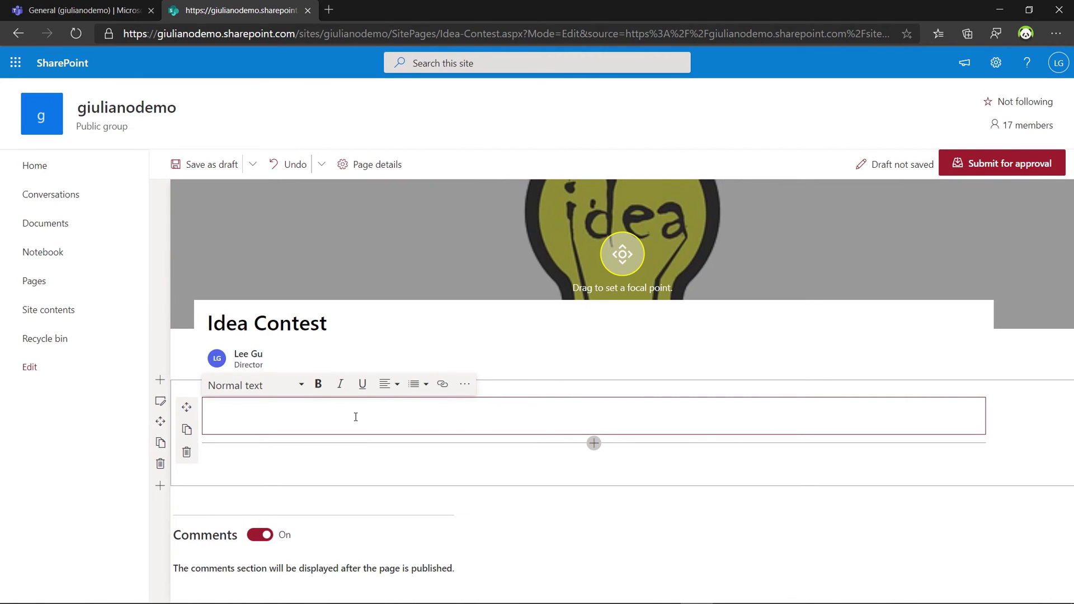
type("The contest will start soon")
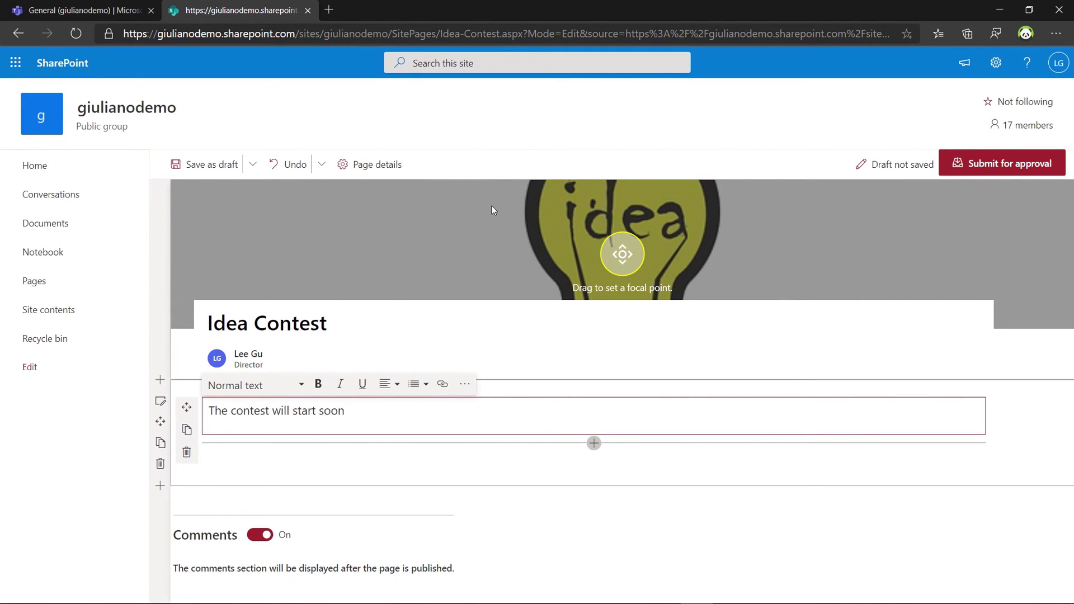
left_click(1010, 164)
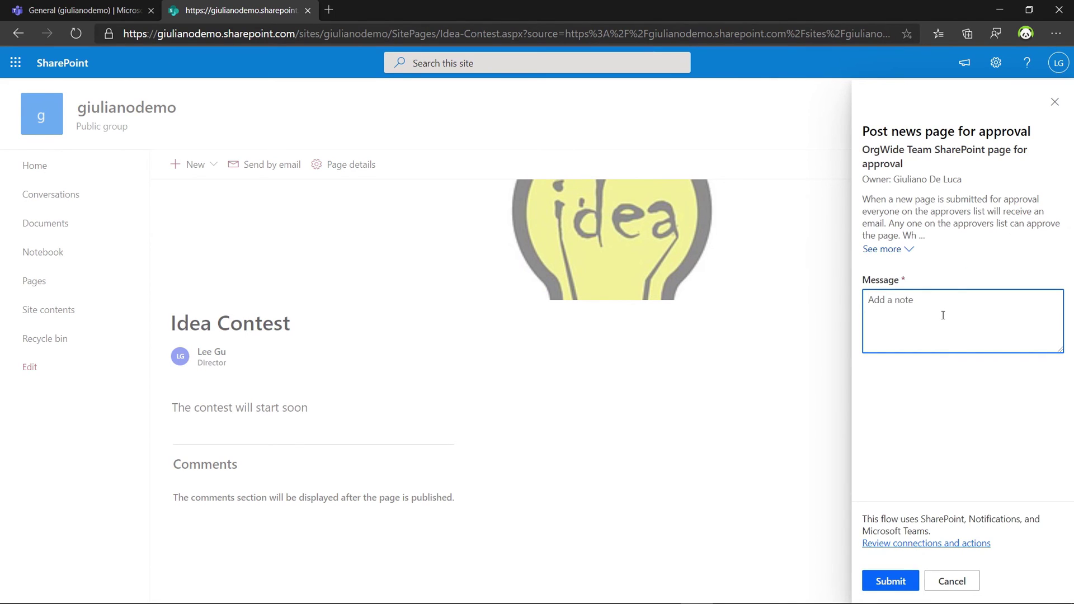
type("News relates")
type(" to the idea contest")
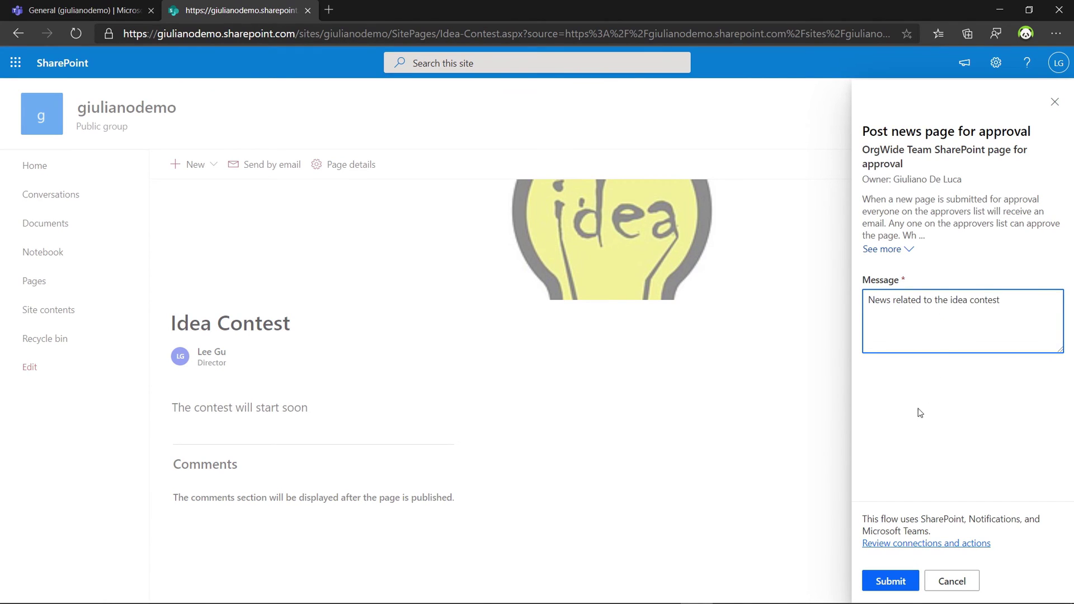
left_click(890, 581)
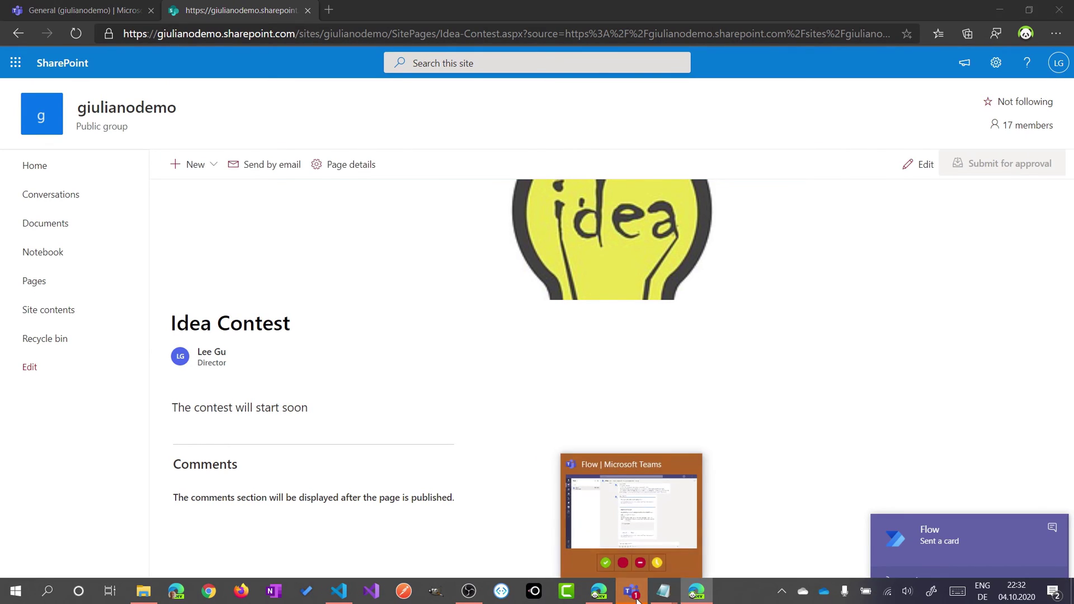
Switch to Microsoft Teams and approve the Idea Contest card in the Flow chat with the comment "Looks fantastic".
left_click(636, 598)
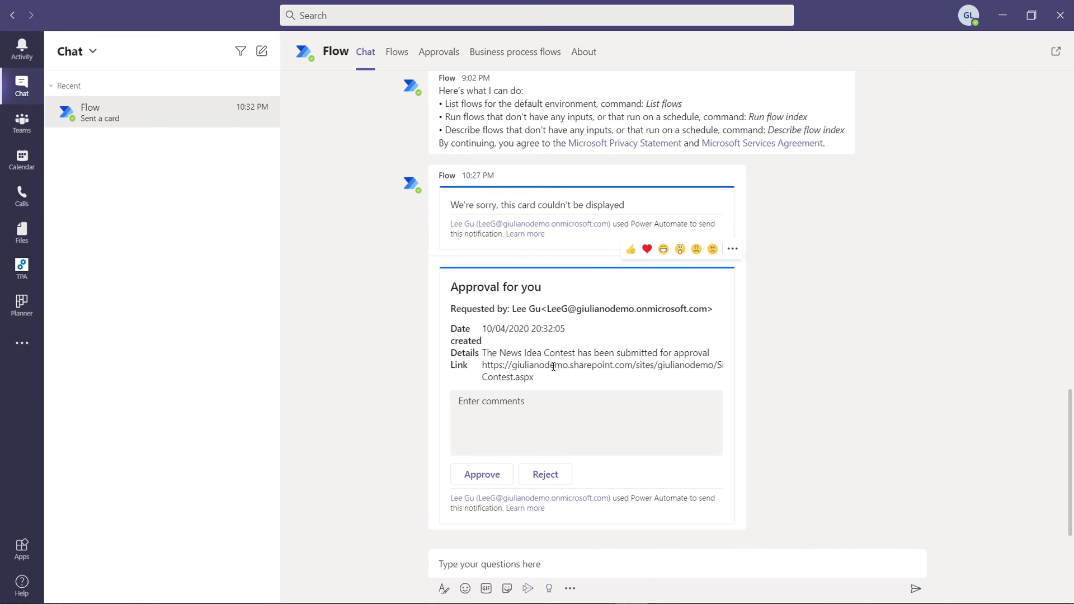
left_click(552, 417)
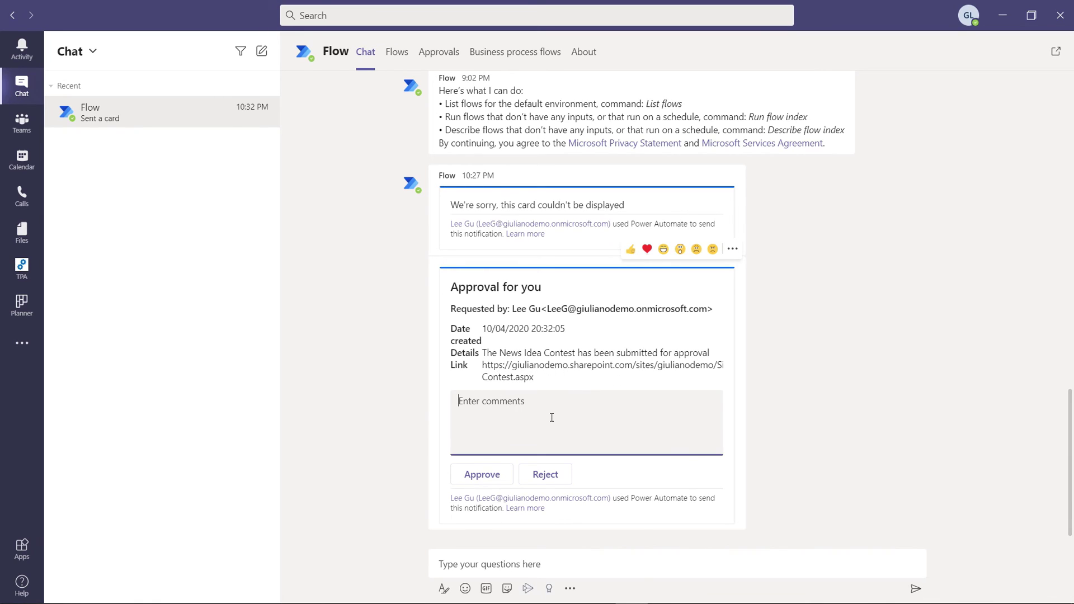
type("Looks fantastic")
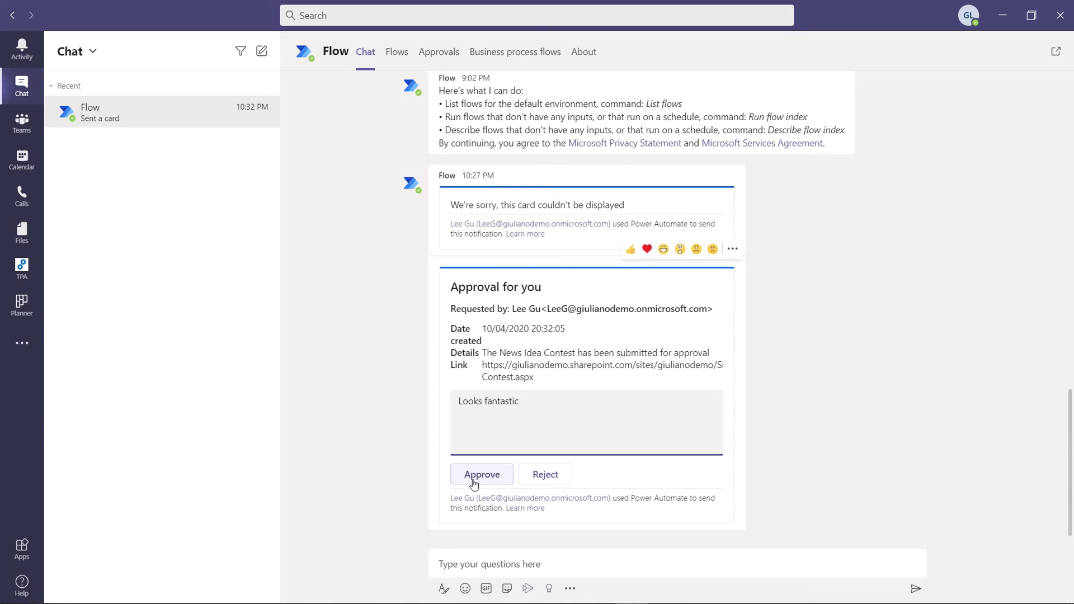
left_click(496, 476)
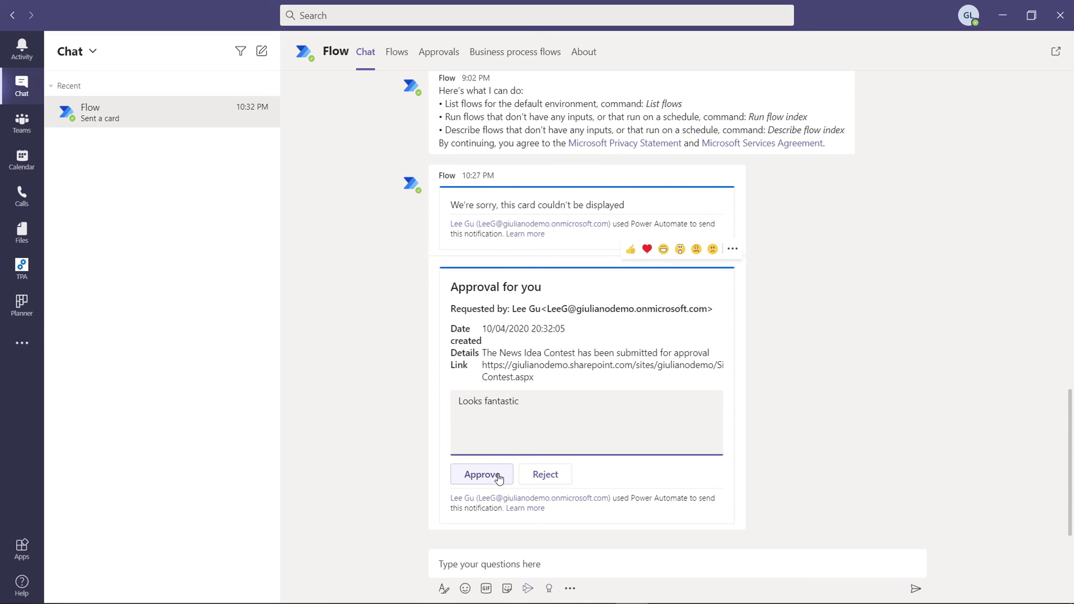
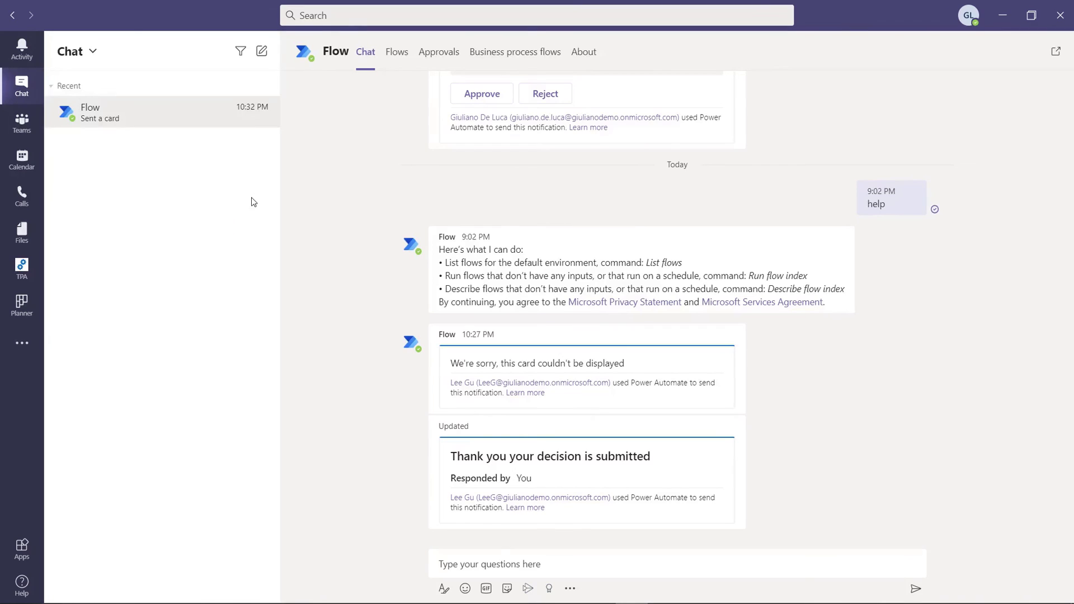
View the published news in the giulianodemo team's General channel, and open the Flow app.
left_click(27, 130)
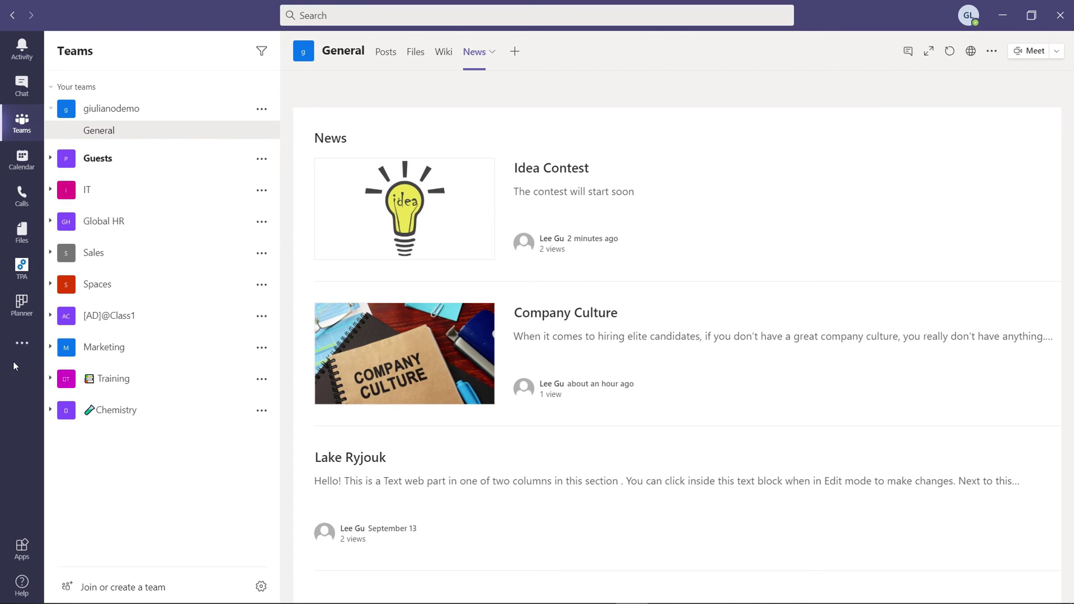
left_click(21, 348)
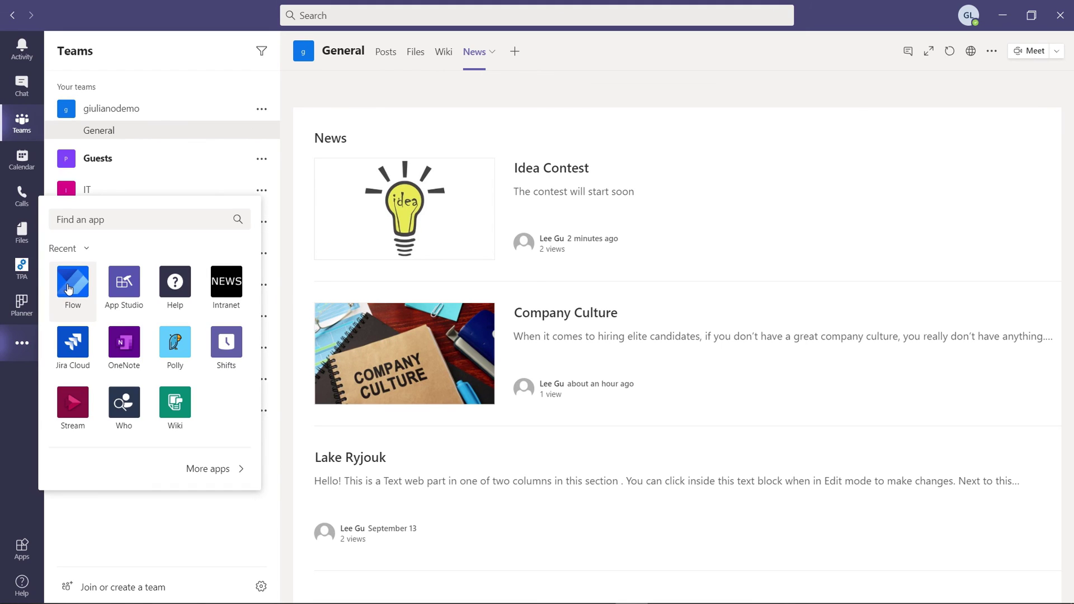
left_click(84, 289)
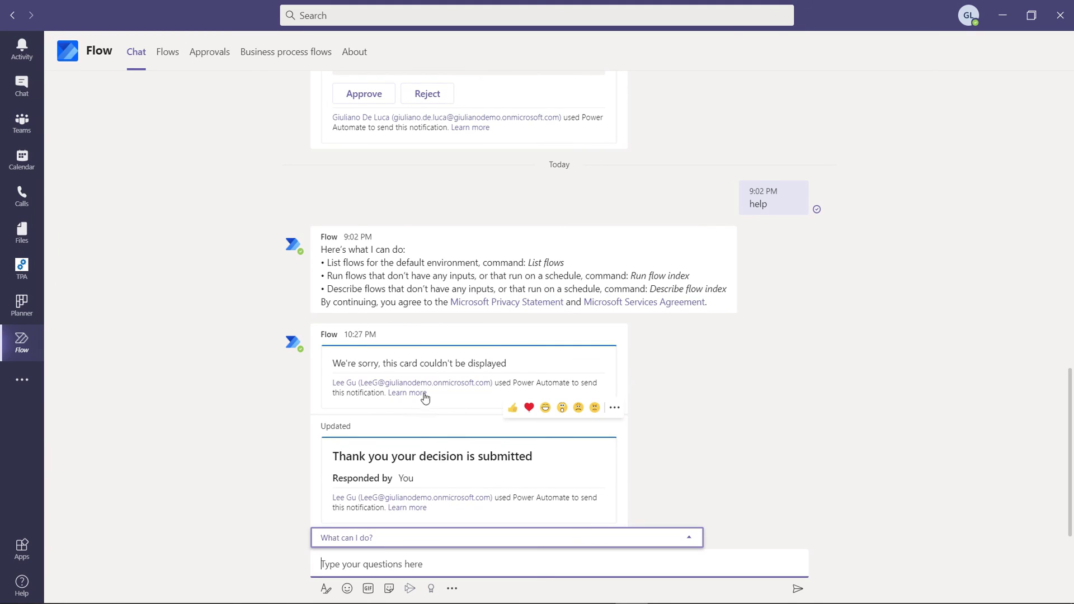